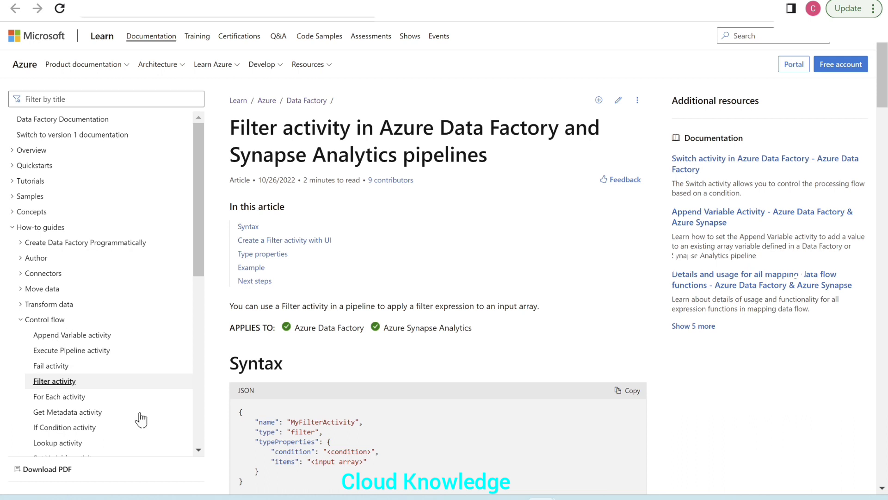
- Read the Filter activity documentation, covering its purpose, JSON syntax, UI creation steps and type properties
scroll(116, 381, "down", 3)
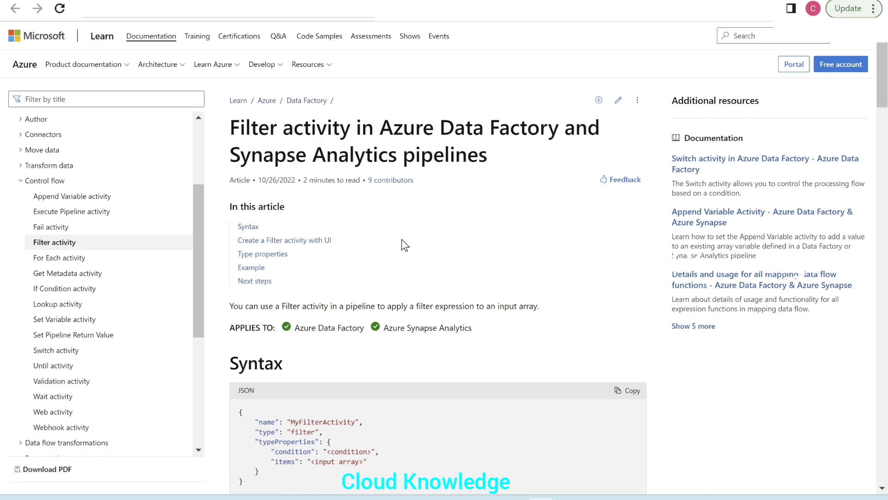
scroll(402, 238, "down", 2)
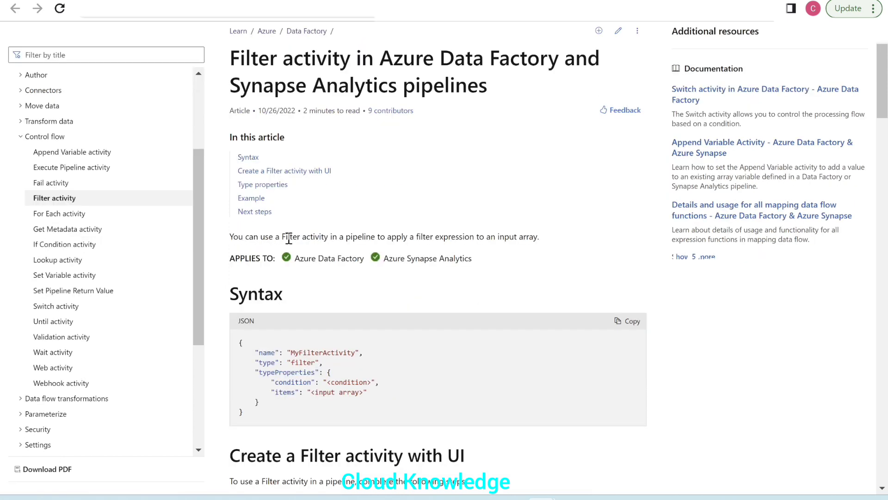
left_click_drag(297, 237, 544, 243)
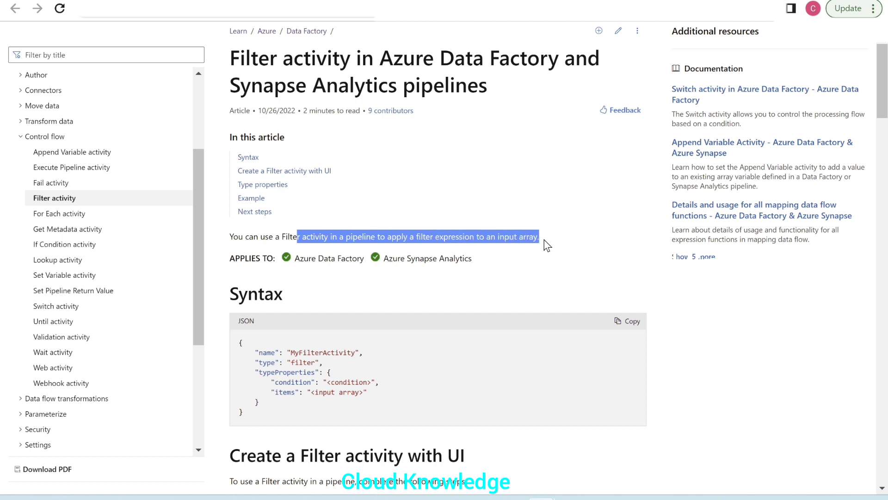
left_click(543, 273)
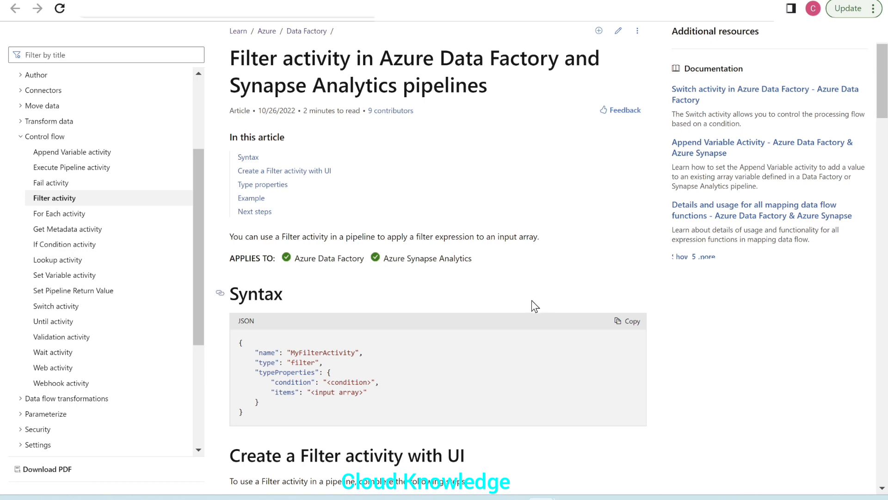
scroll(531, 299, "down", 3)
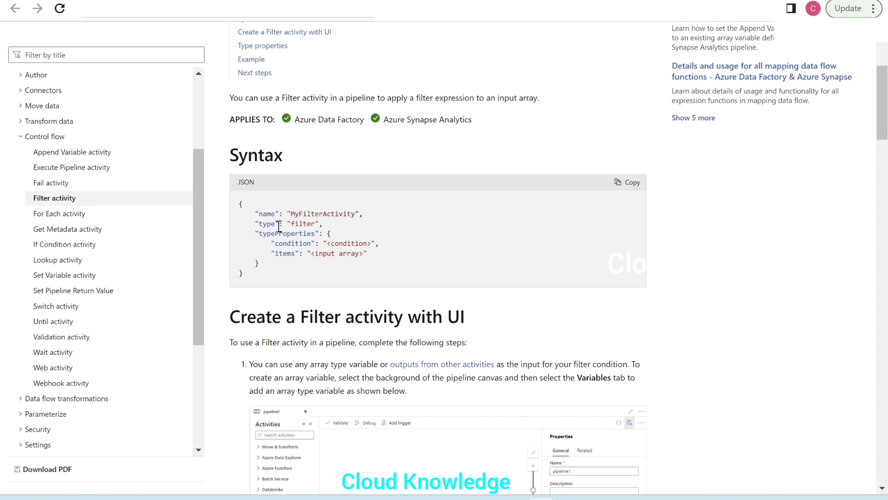
scroll(357, 283, "down", 3)
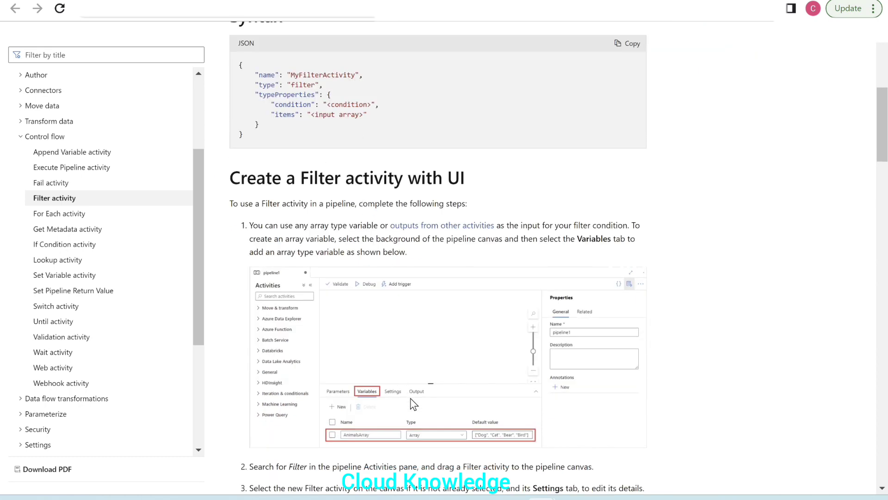
scroll(411, 399, "down", 10)
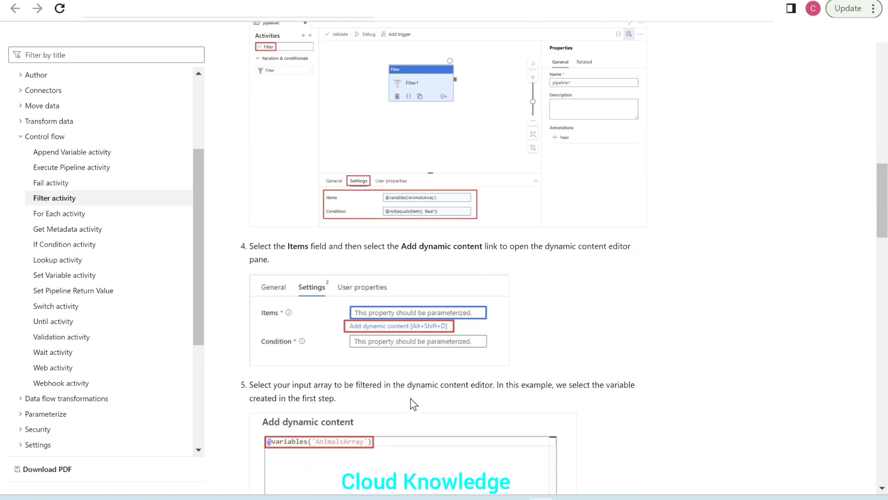
scroll(410, 398, "down", 9)
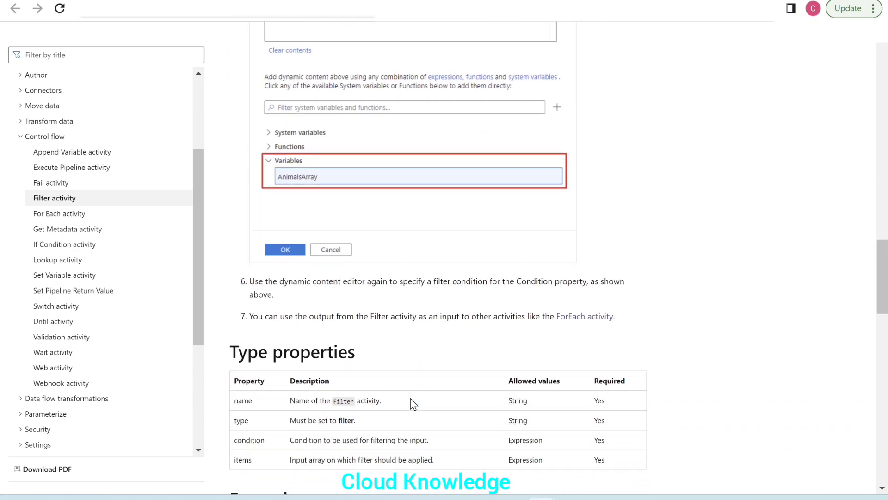
scroll(414, 403, "down", 2)
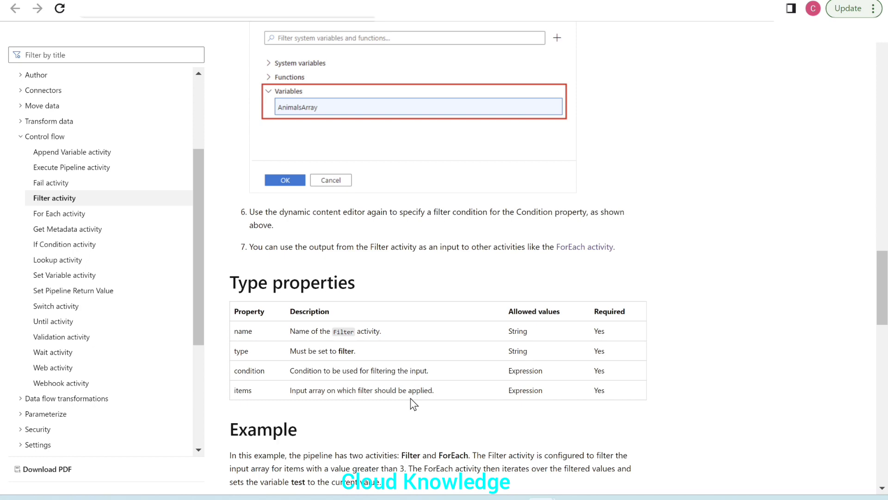
- Switch to the adf-cloudknowledge Data Factory and create a new blank pipeline
mouse_move(541, 497)
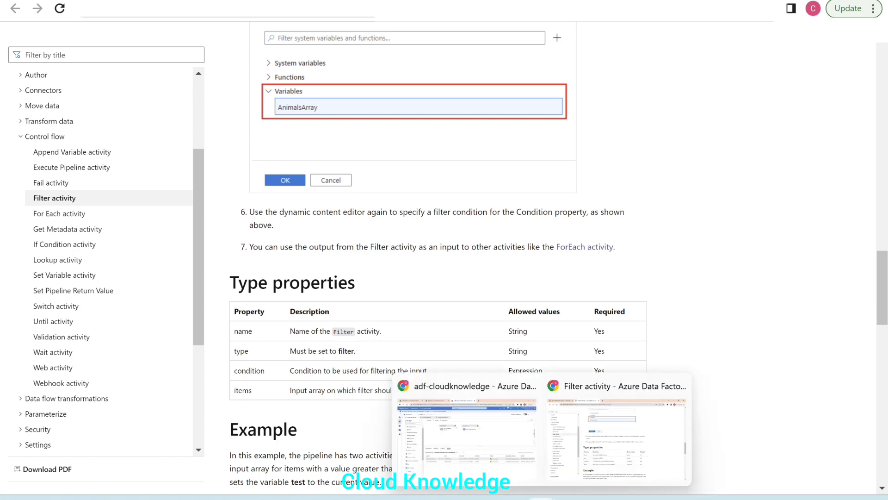
left_click(471, 427)
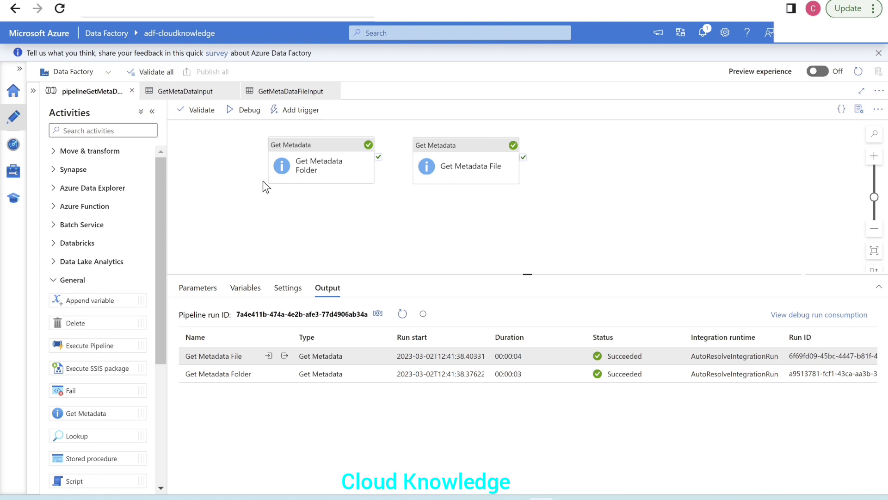
left_click(153, 113)
left_click(38, 100)
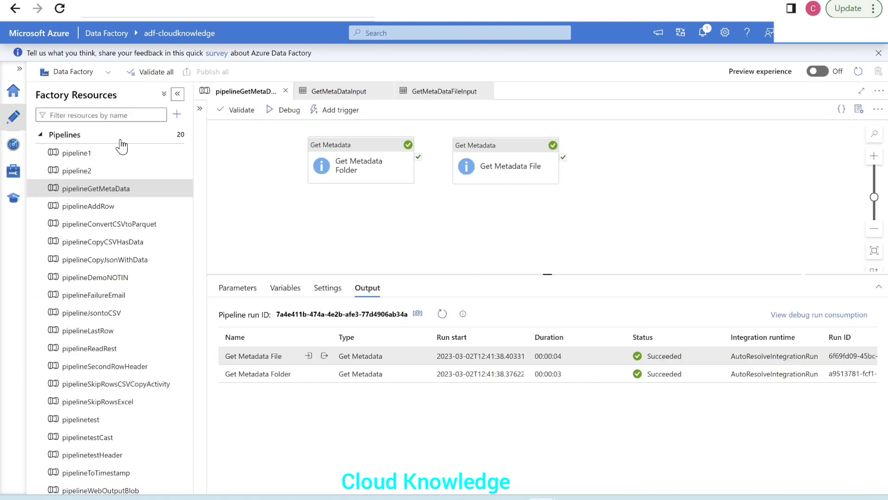
left_click(173, 134)
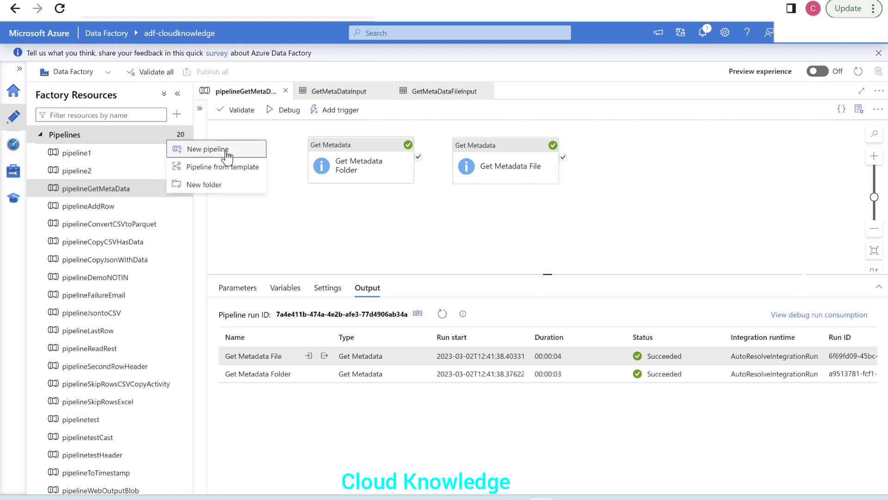
left_click(227, 152)
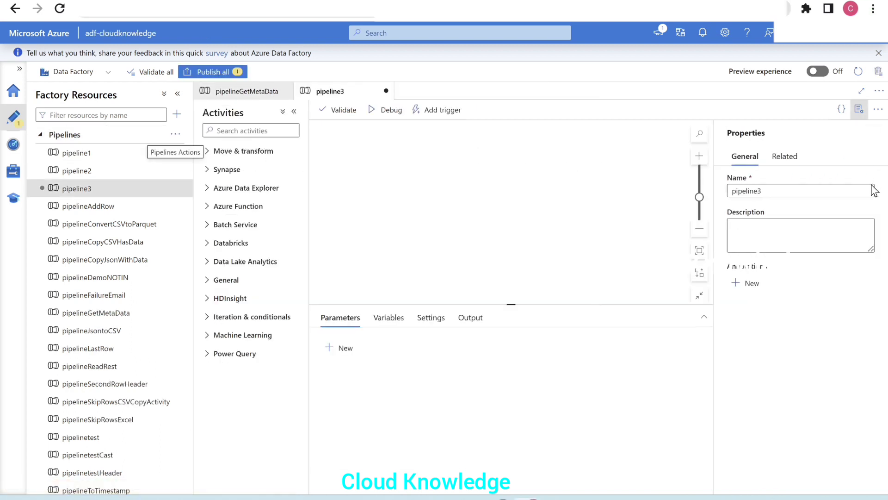
- Rename the new pipeline as pipelineFilterActivity and hide its properties
left_click(801, 191)
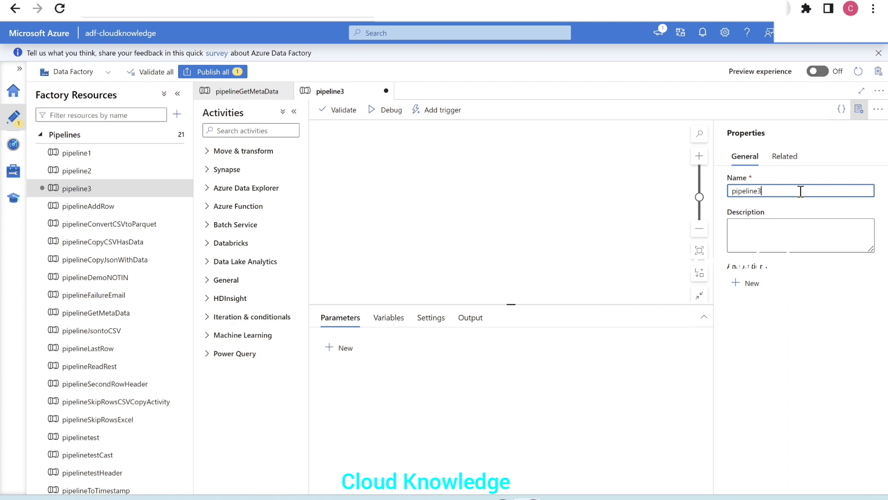
key("BackSpace")
type("FilterActivity")
left_click(860, 113)
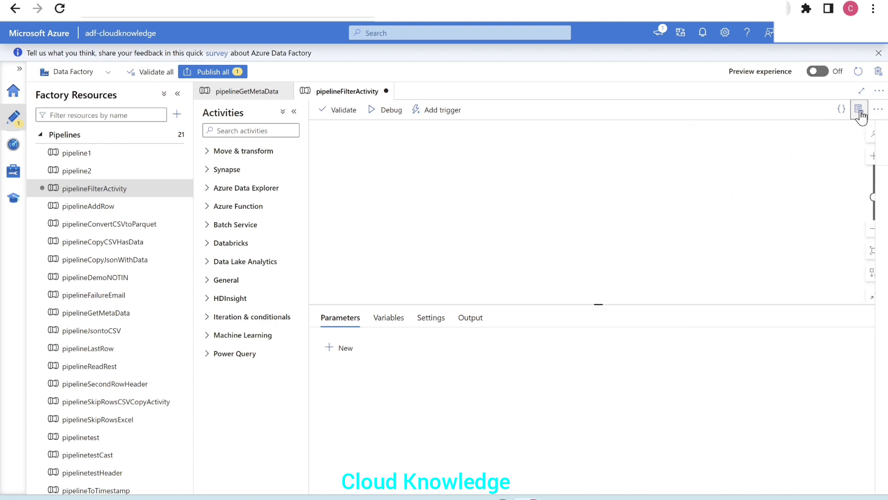
- Switch to the Filter activity documentation and review the sentence describing what the activity does
mouse_move(559, 481)
left_click(579, 459)
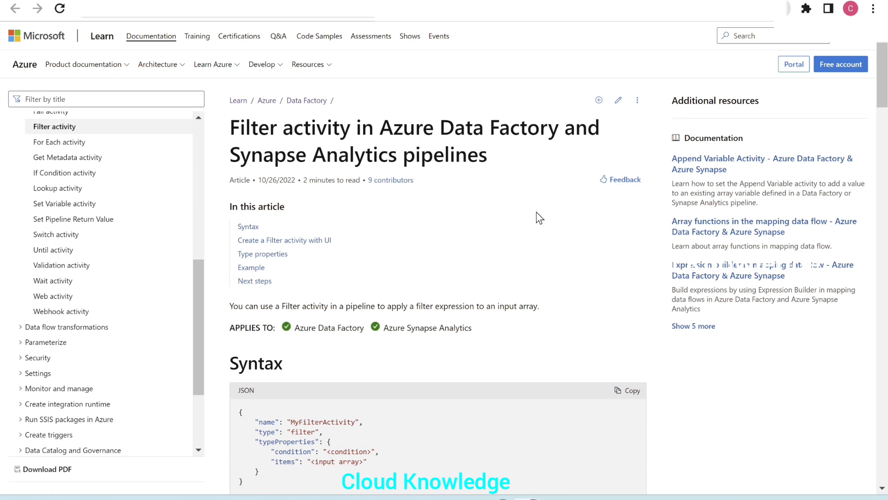
left_click_drag(274, 306, 540, 306)
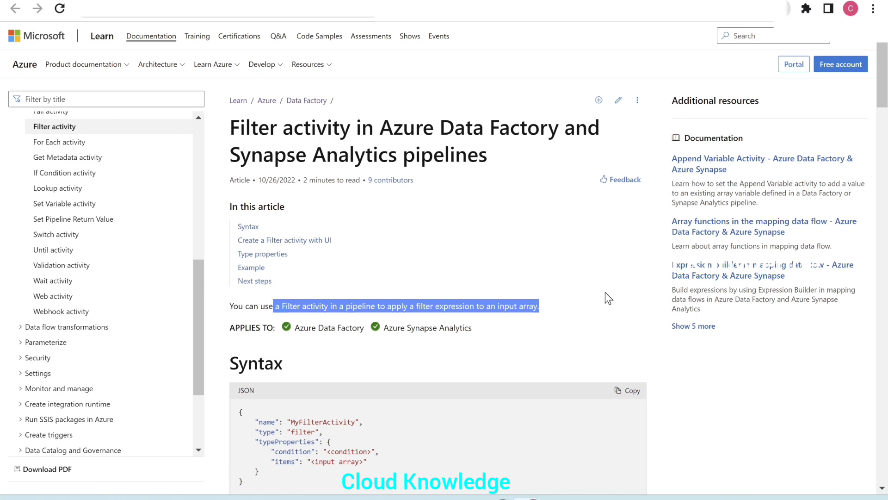
- Return to Data Factory and add a Filter activity to the pipelineFilterActivity canvas
mouse_move(526, 496)
left_click(494, 447)
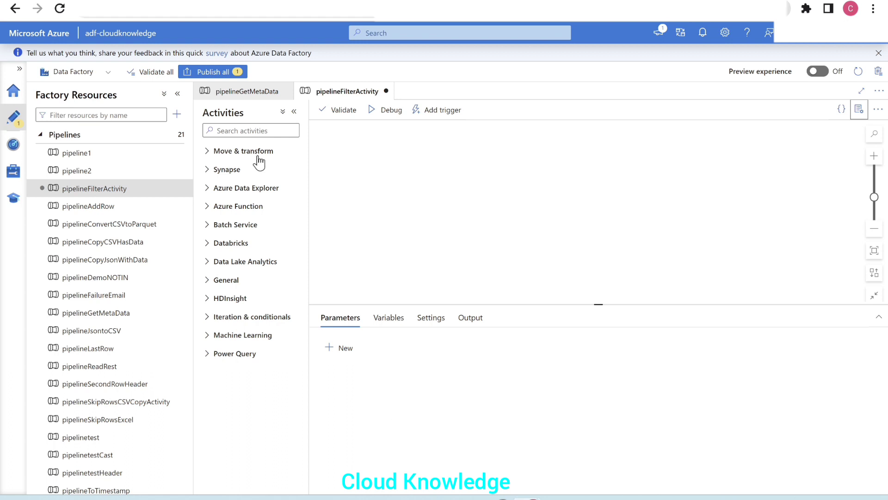
left_click(208, 318)
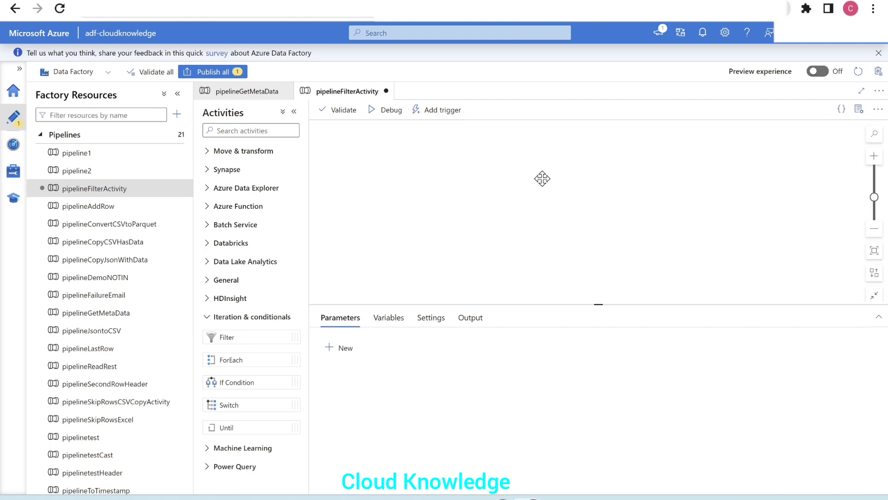
left_click_drag(260, 306, 448, 175)
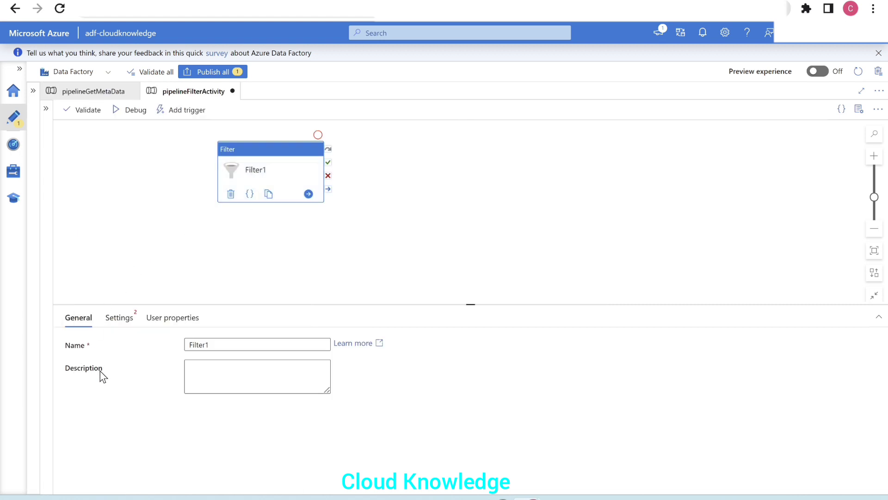
- Examine the Filter activity's settings and read the help for its Items and Condition properties
left_click(131, 319)
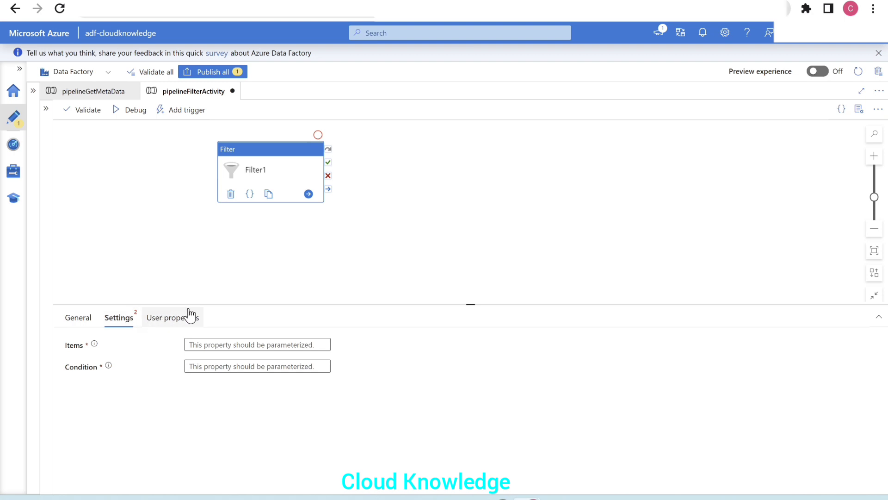
left_click_drag(189, 305, 137, 263)
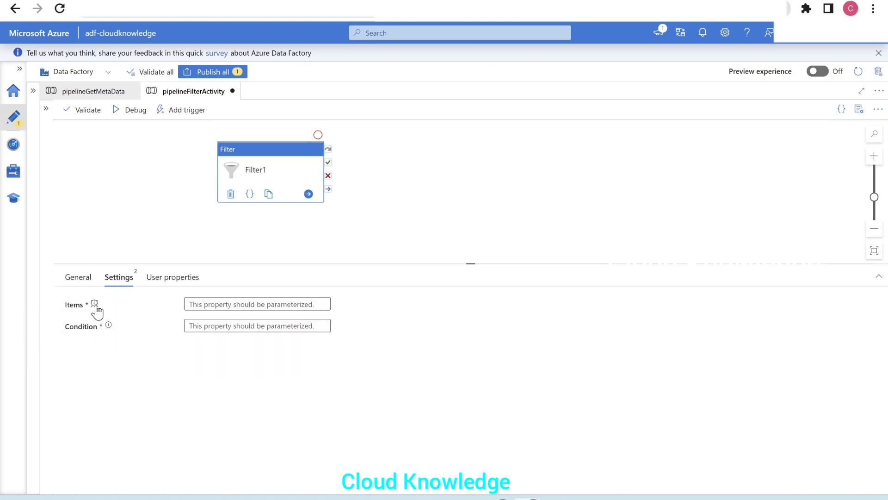
mouse_move(95, 305)
mouse_move(109, 328)
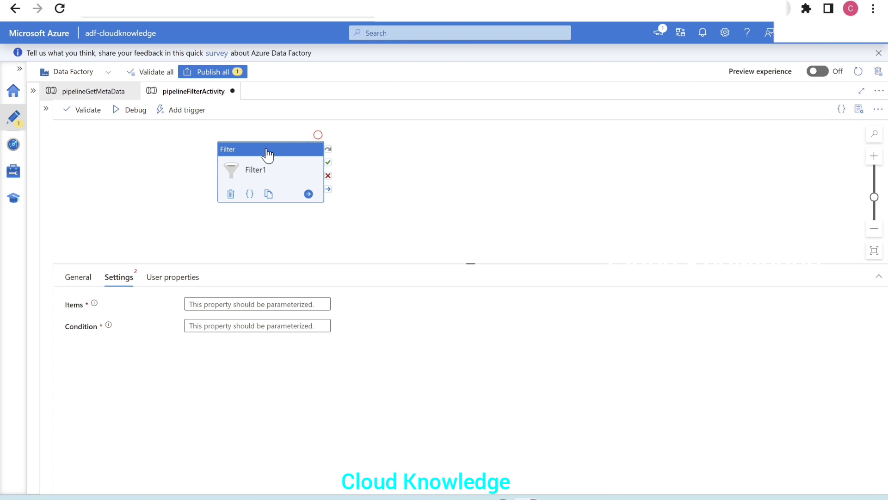
- Add a pipeline variable named Departments with the type Array
left_click(448, 198)
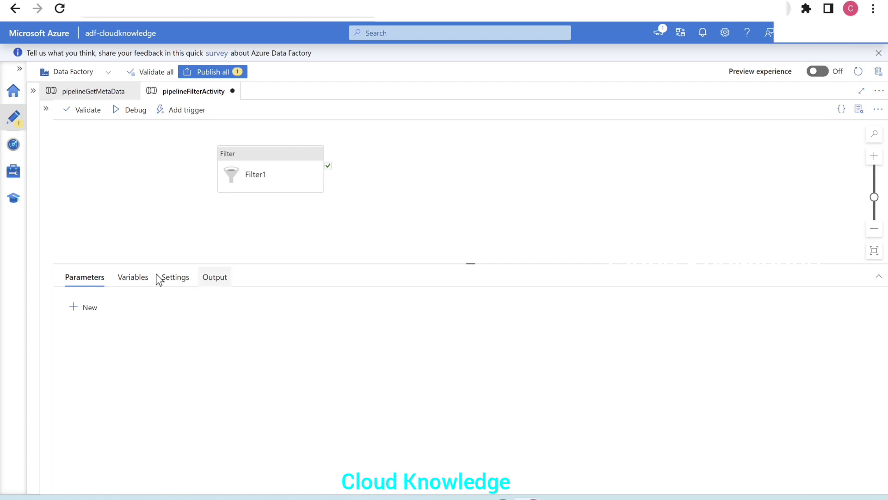
left_click(135, 279)
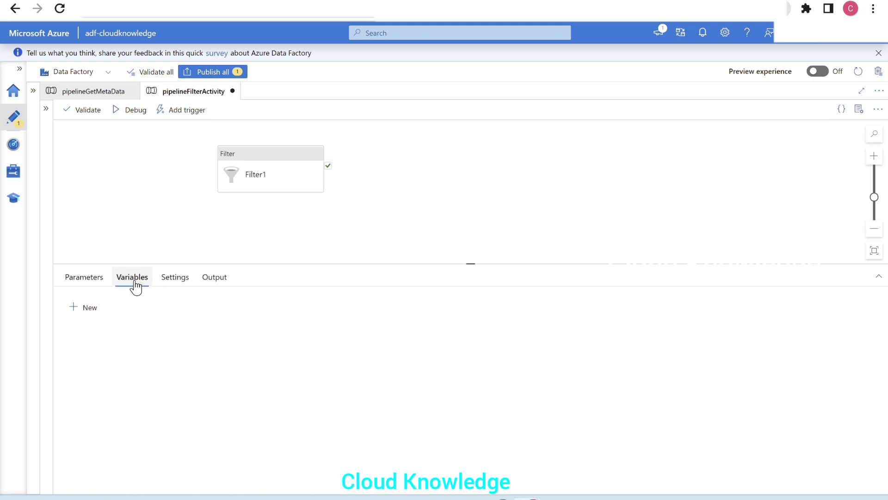
left_click(88, 310)
left_click(146, 343)
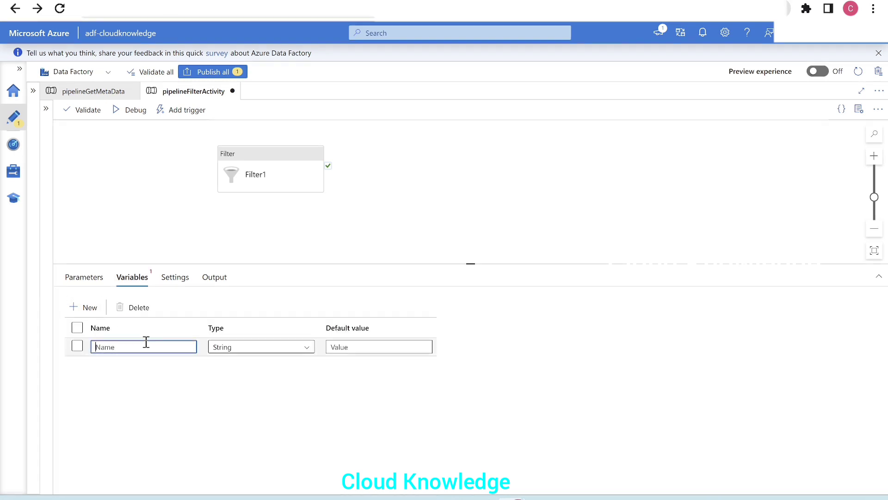
type("Departments")
left_click(228, 347)
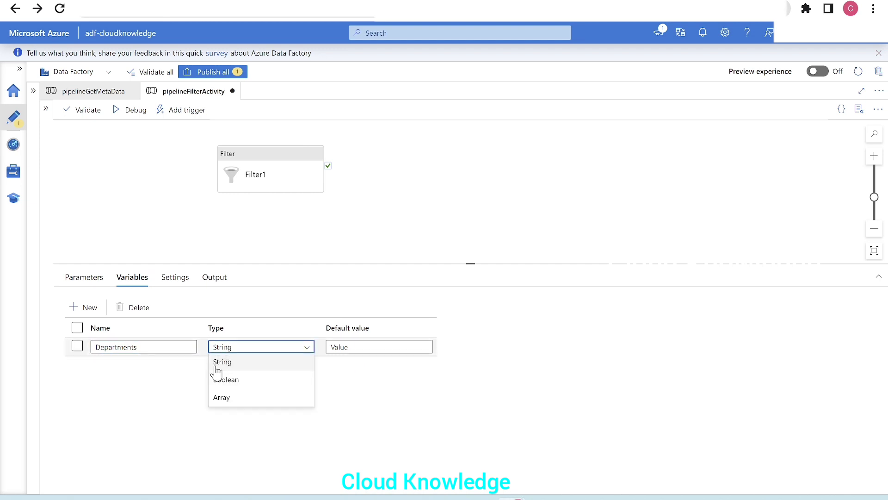
left_click(228, 401)
- Set the default value of the Departments variable to ["IT","HR","Sales","Consulting"]
left_click(361, 347)
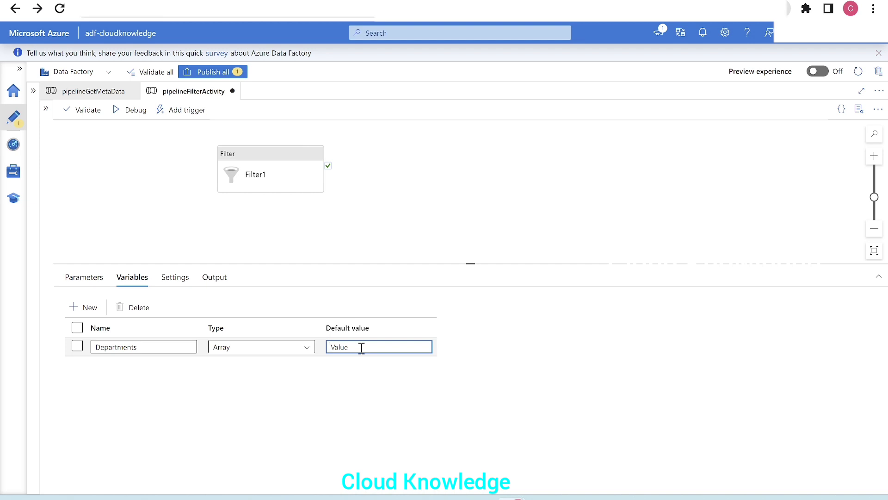
type("[")
type("'")
type("IT")
type("\"")
type(",\"")
type("HR")
type("\",")
type("\"")
type("Sales")
type("\"")
type(",\"Cons")
type("ultinh")
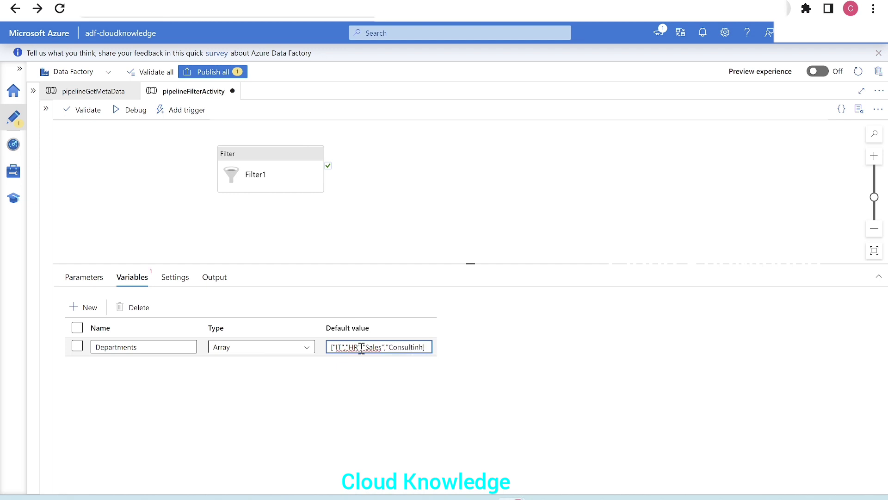
key("BackSpace")
type("g\"")
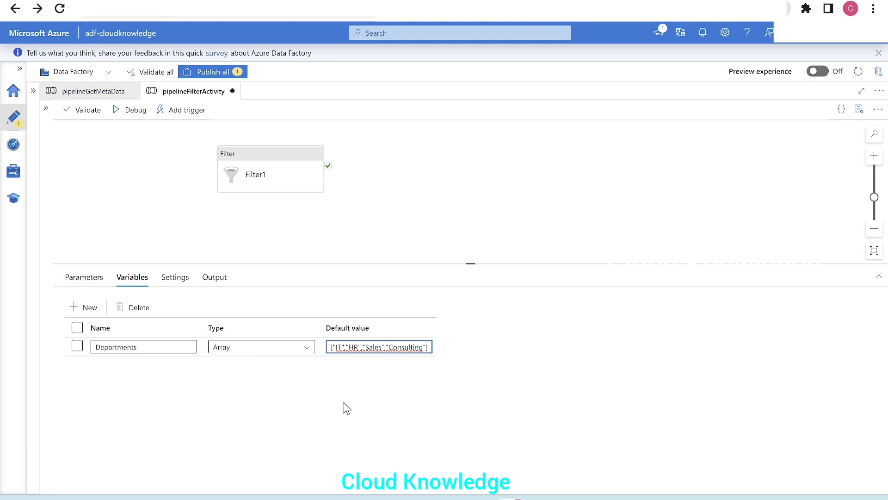
left_click(147, 350)
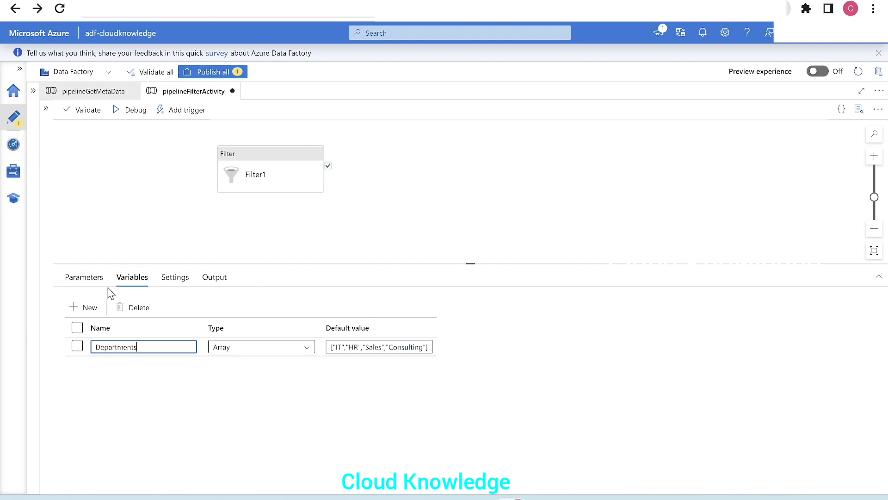
left_click(261, 178)
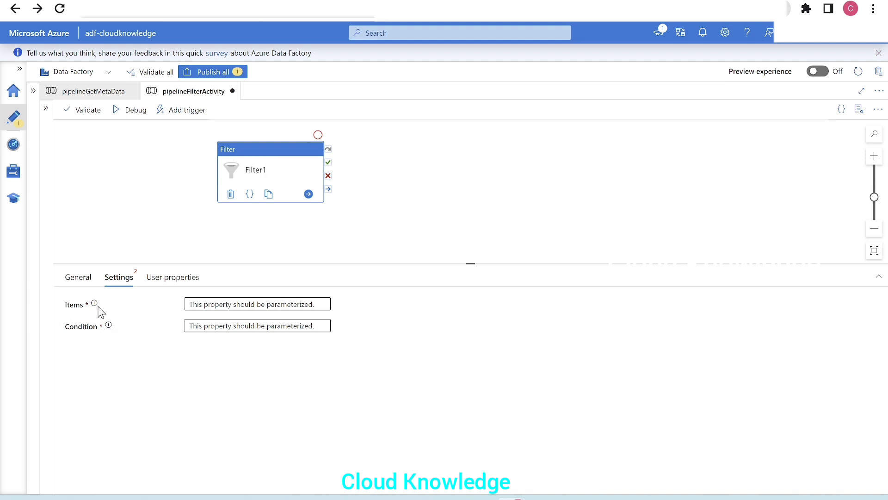
mouse_move(94, 306)
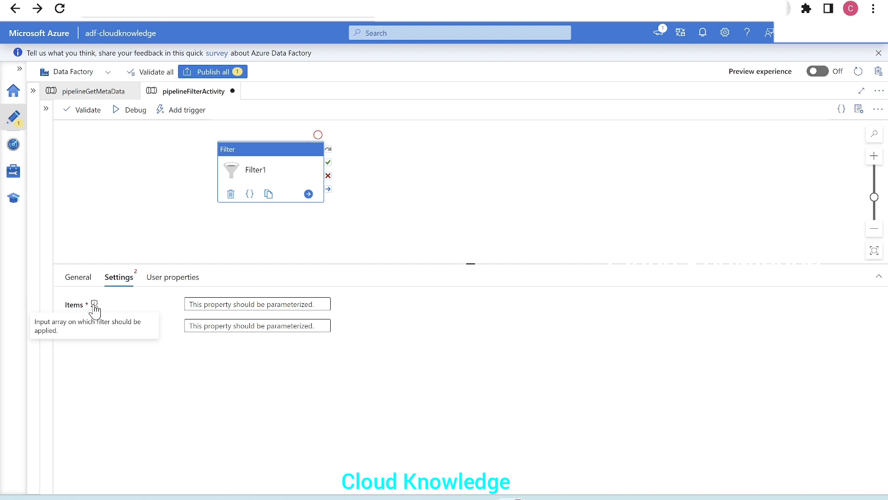
left_click(205, 303)
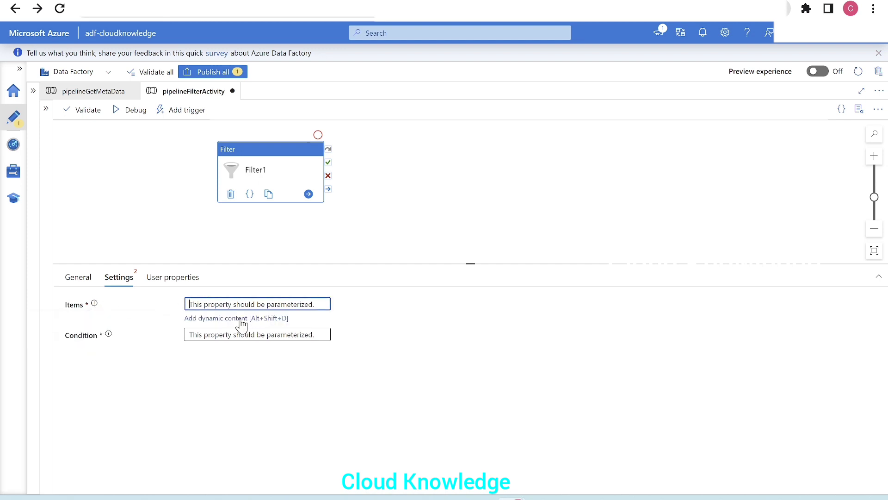
left_click(219, 319)
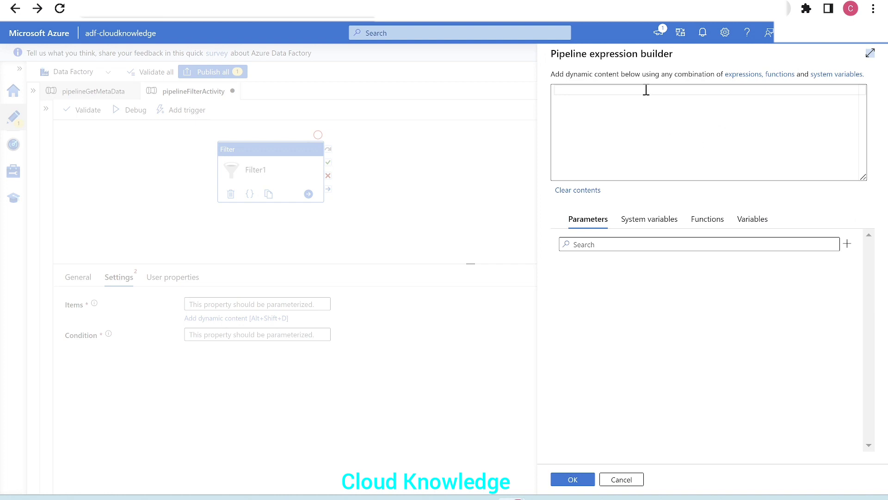
left_click(754, 221)
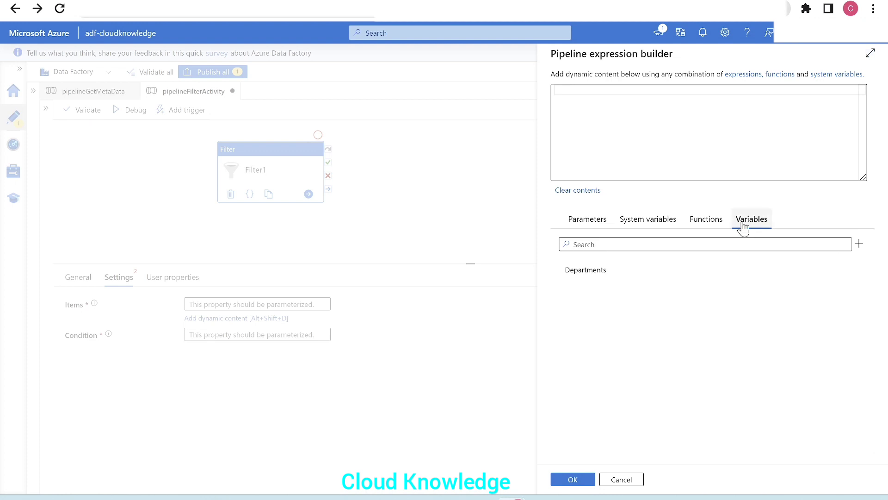
left_click(603, 276)
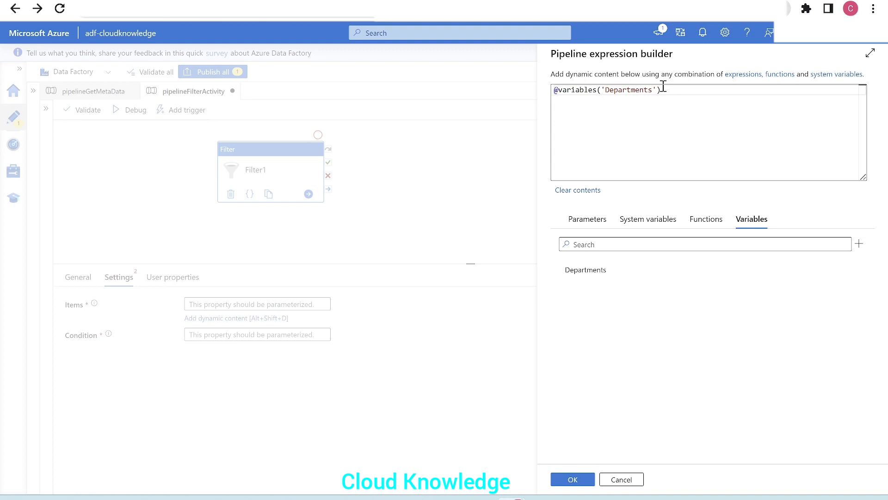
left_click(588, 481)
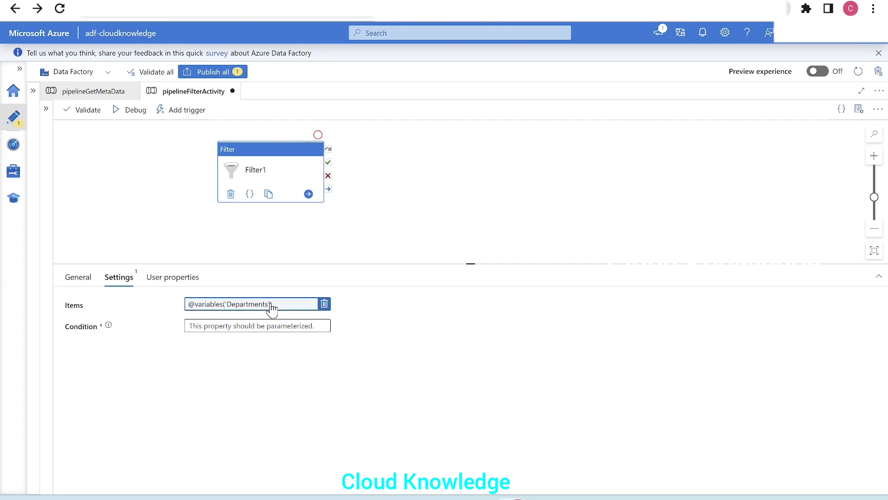
- Recheck the Departments variable, then start Filter1's Condition as a dynamic expression with the collection function contains
mouse_move(108, 327)
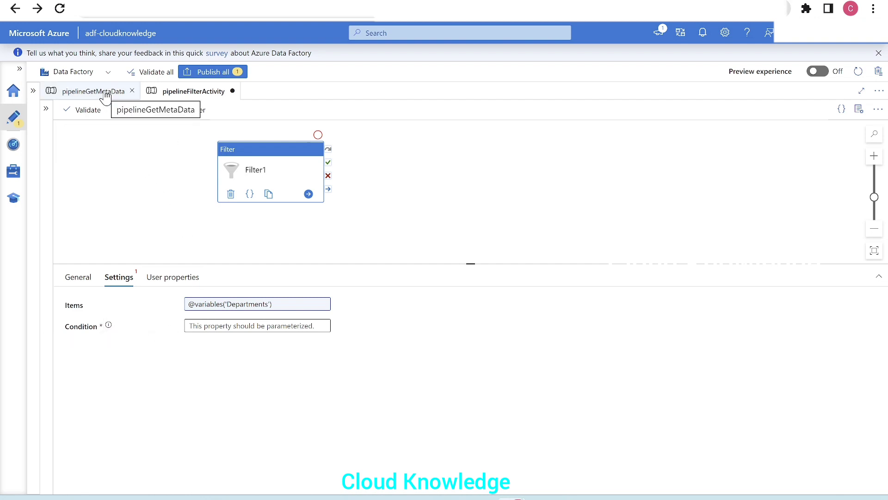
left_click(103, 185)
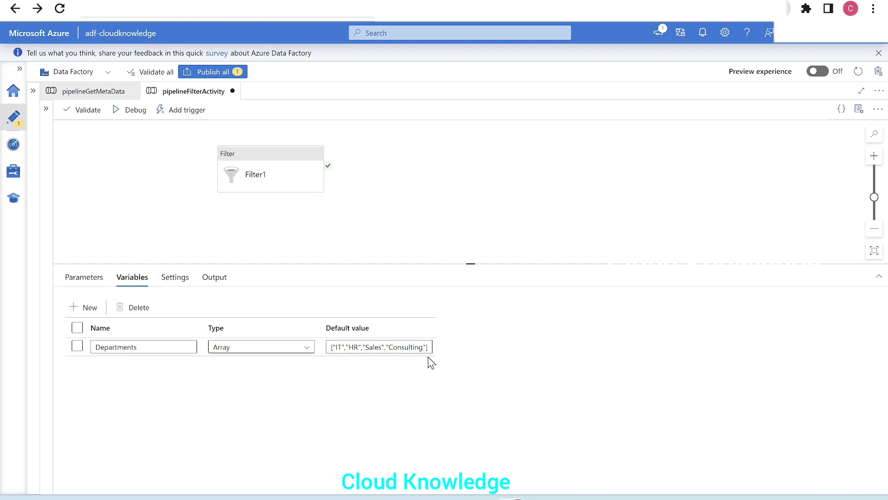
left_click(283, 165)
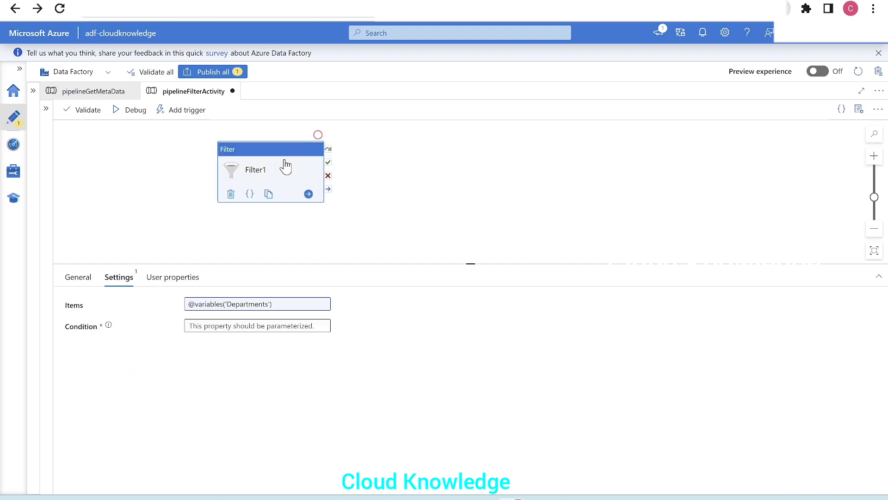
left_click(297, 325)
left_click(240, 341)
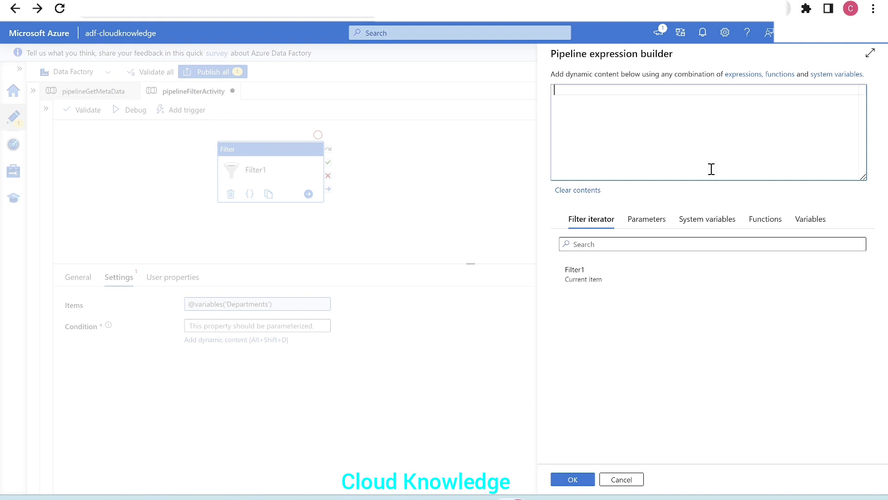
left_click(775, 223)
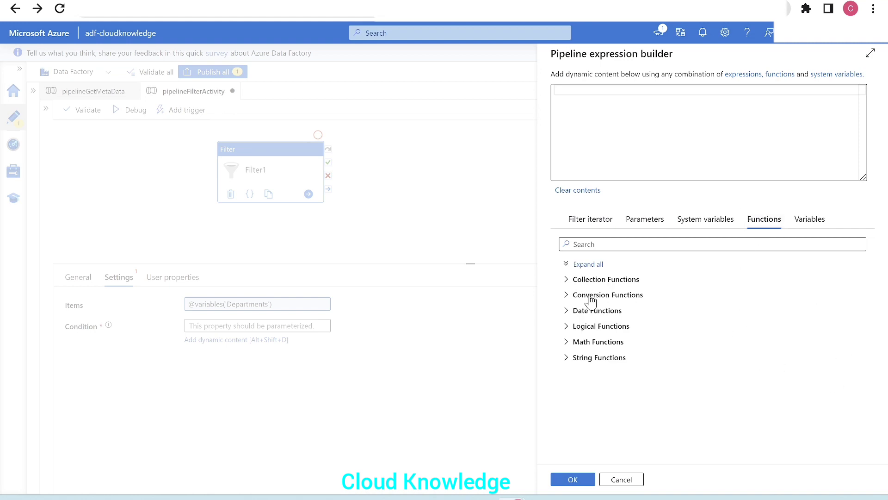
left_click(590, 280)
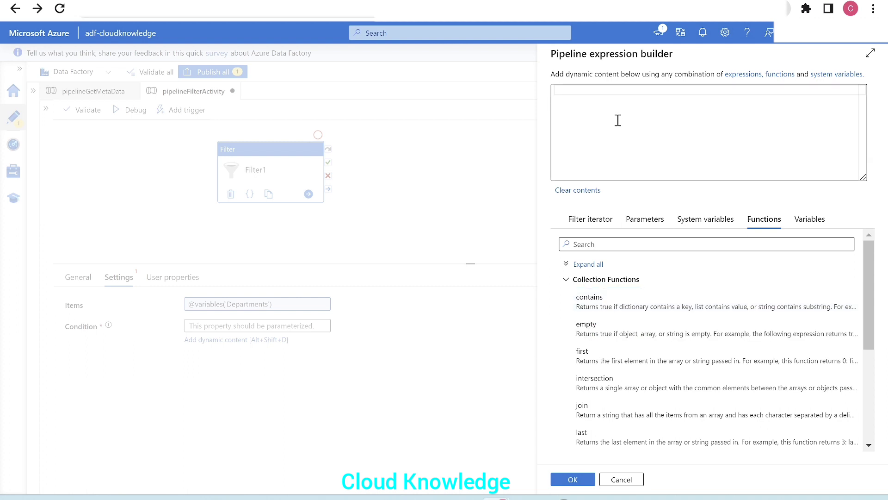
left_click(602, 302)
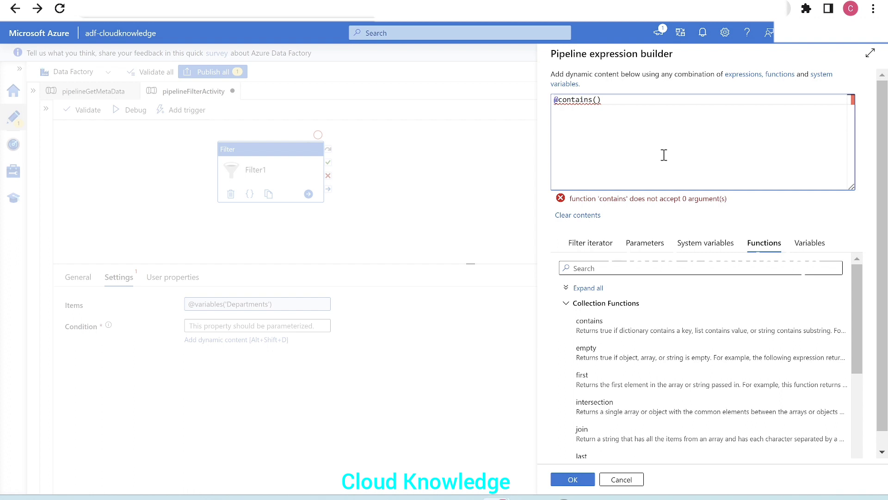
left_click(583, 245)
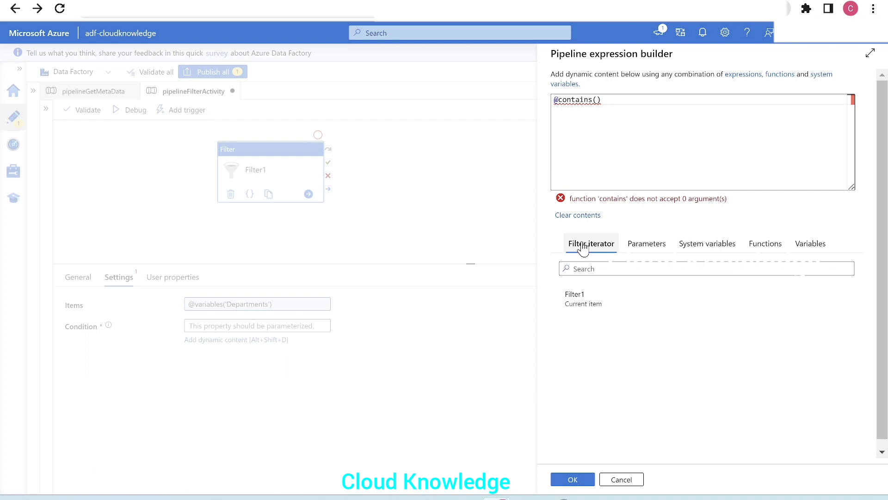
left_click(593, 309)
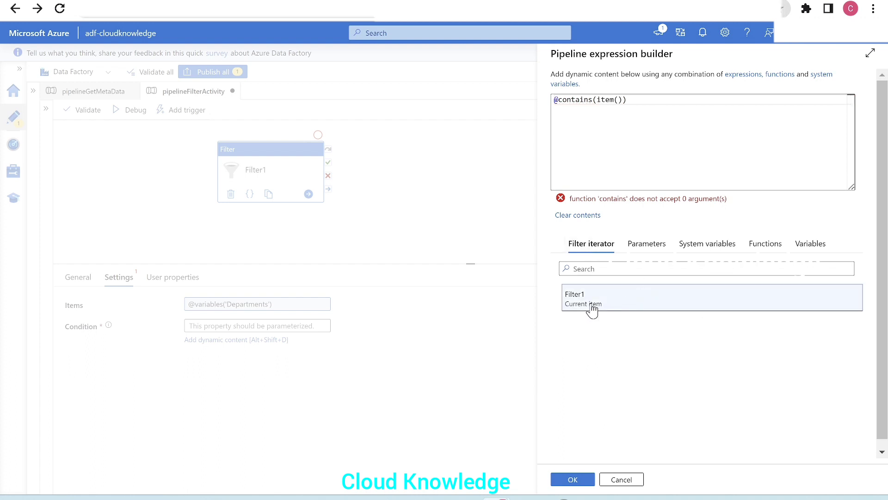
left_click(622, 100)
type(",'")
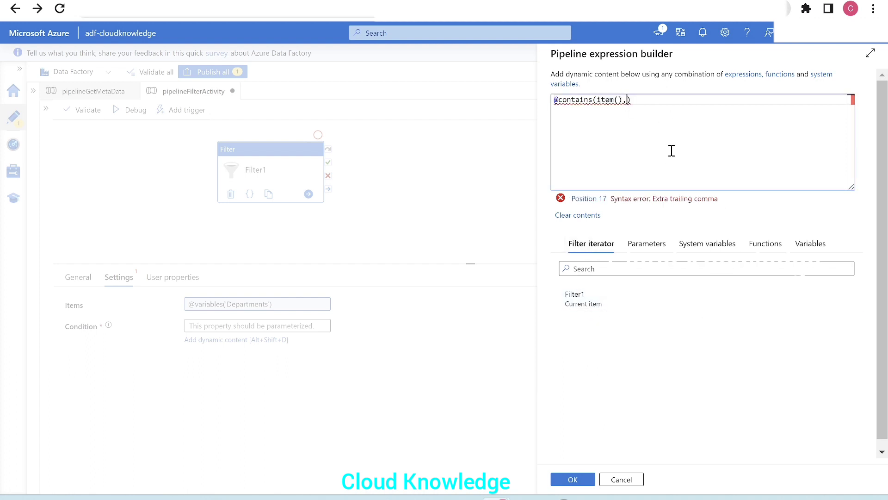
type("HR")
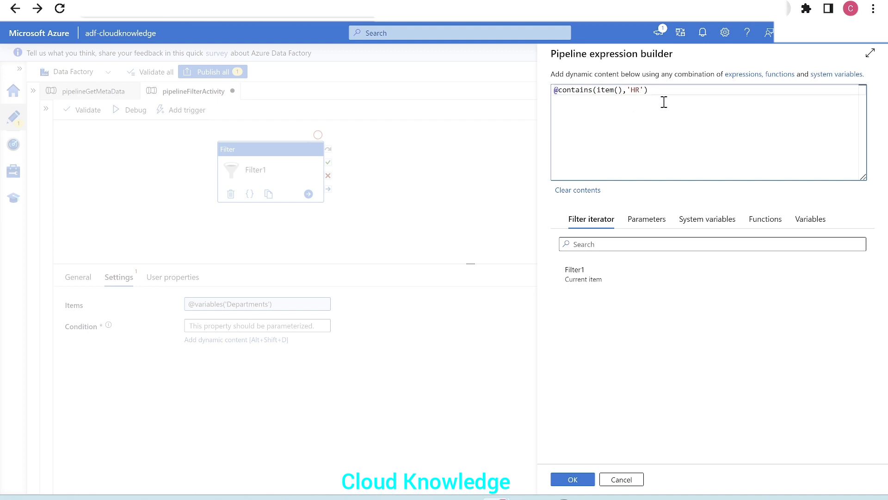
left_click(763, 222)
left_click(595, 283)
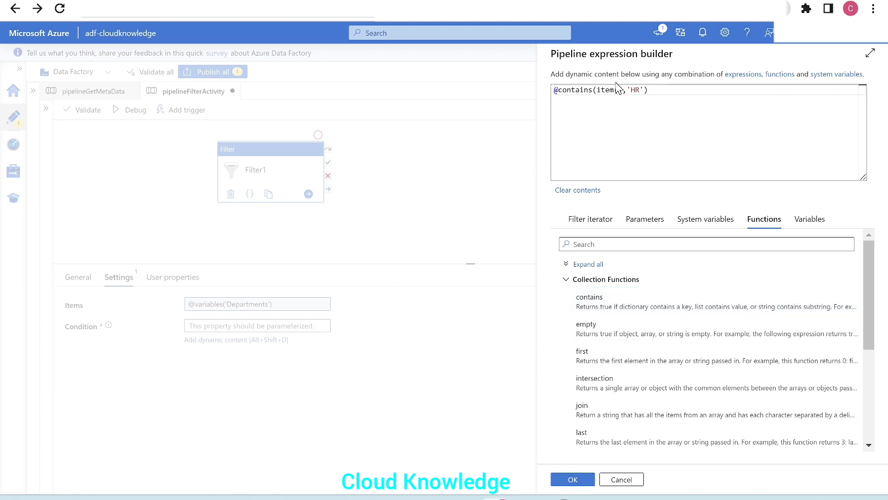
mouse_move(600, 89)
left_click(579, 477)
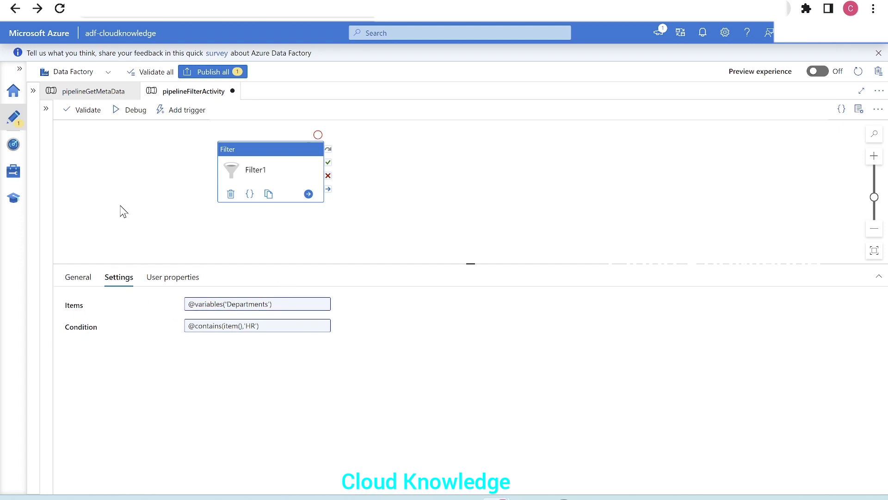
- Validate the pipelineFilterActivity pipeline and run it in debug mode
left_click(81, 111)
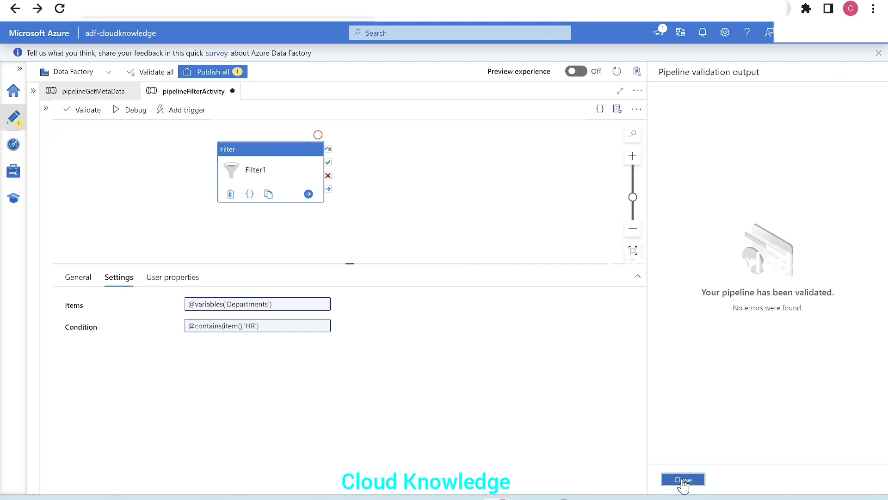
left_click(683, 480)
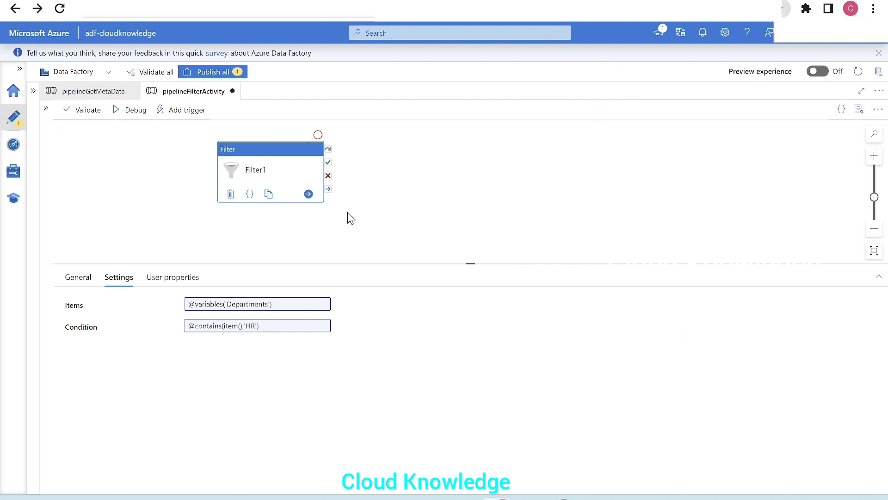
left_click(130, 113)
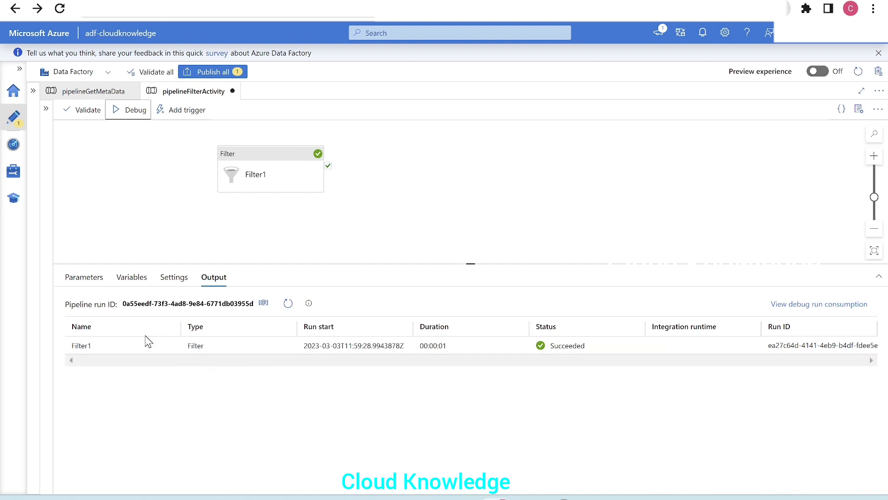
- Examine the input and output of the Filter1 activity in the debug run results
left_click(157, 346)
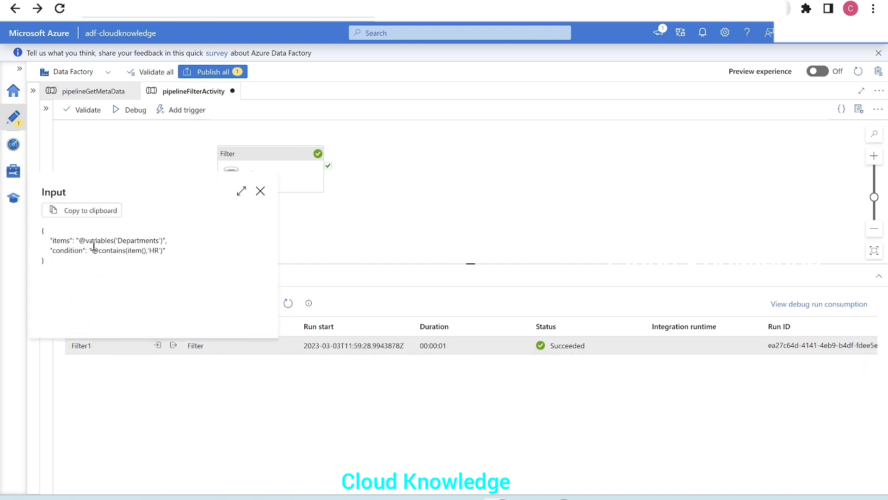
left_click(263, 194)
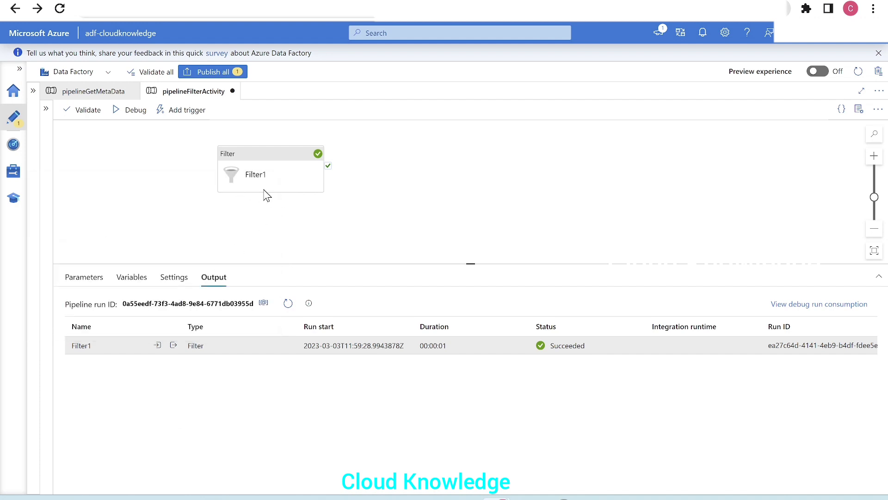
left_click(175, 346)
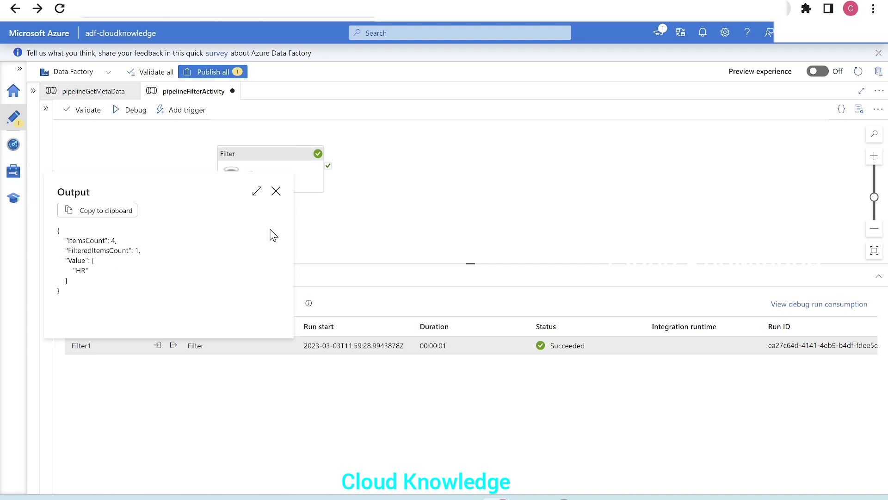
left_click(277, 191)
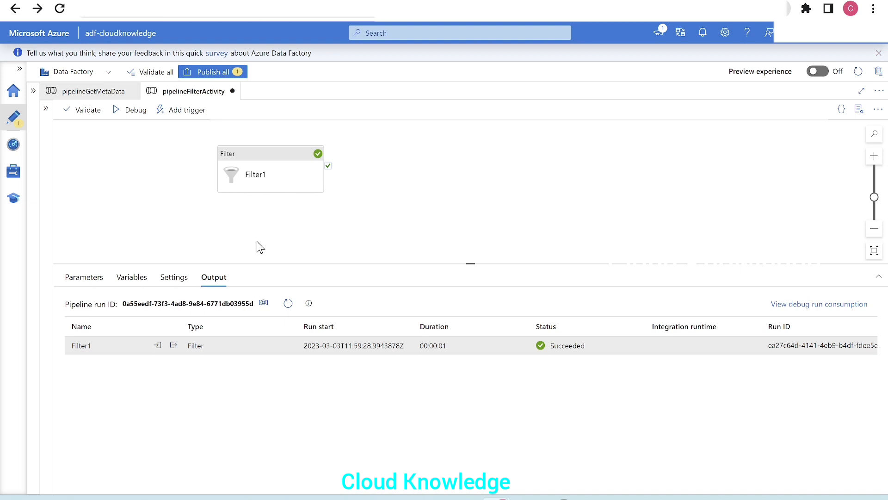
left_click(173, 345)
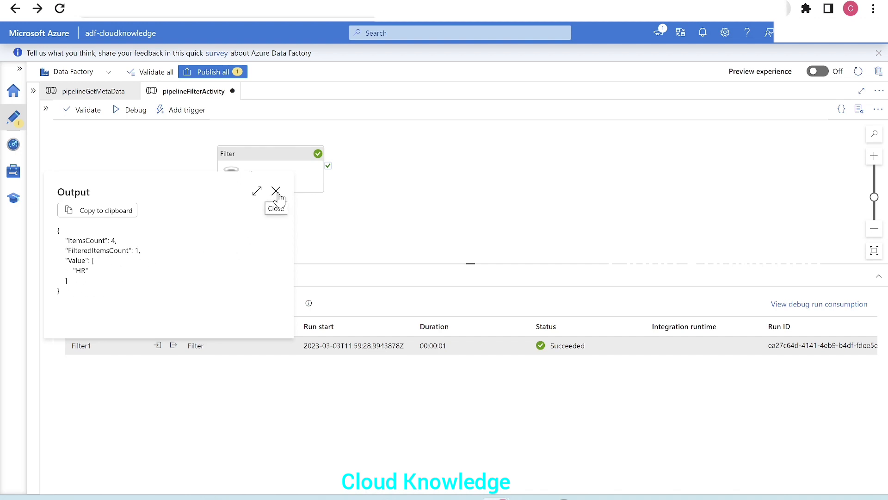
left_click_drag(60, 234, 111, 286)
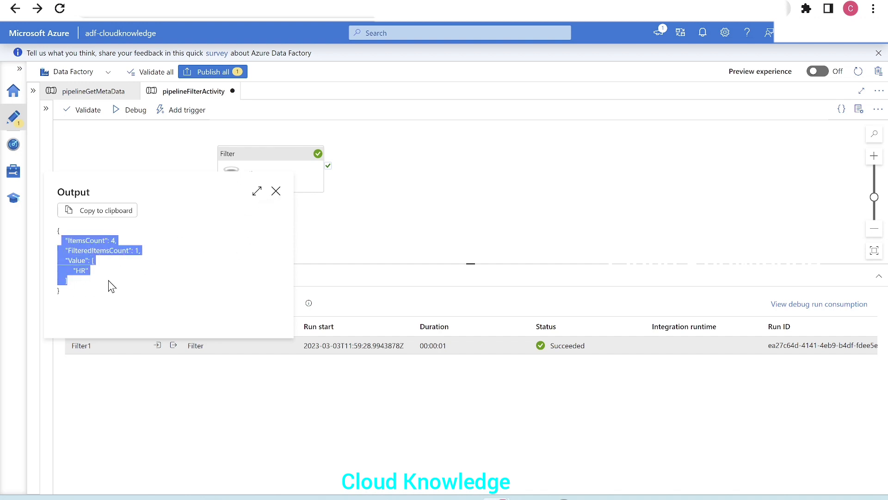
left_click(362, 228)
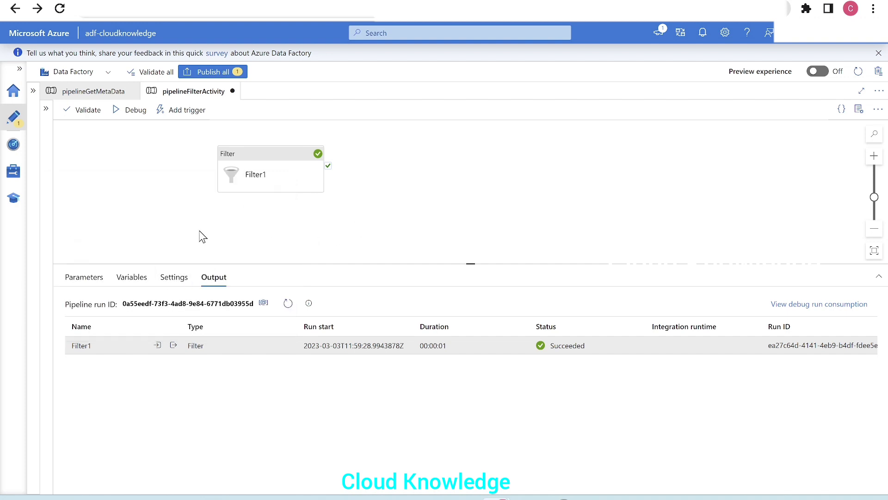
- Review the Departments variable, then add a pipeline parameter named Numbers with the default value [1,2,3,4,5,6]
left_click(116, 277)
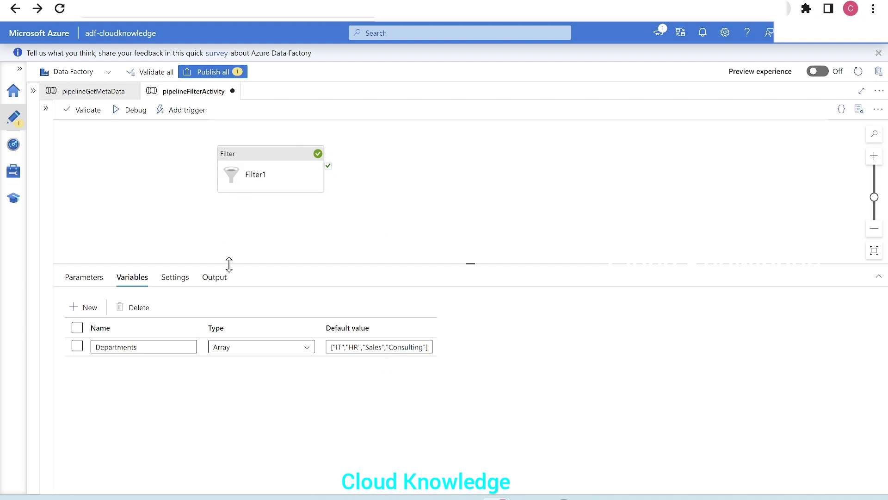
left_click_drag(229, 264, 229, 311)
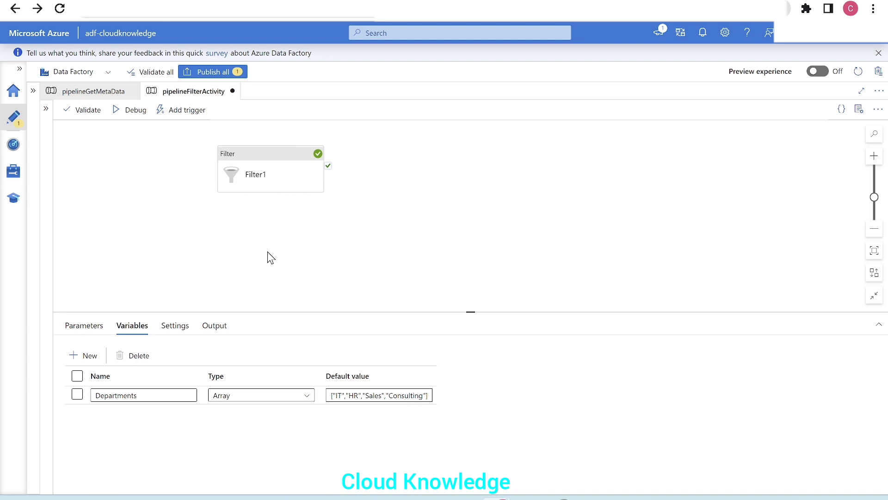
left_click_drag(288, 312, 285, 275)
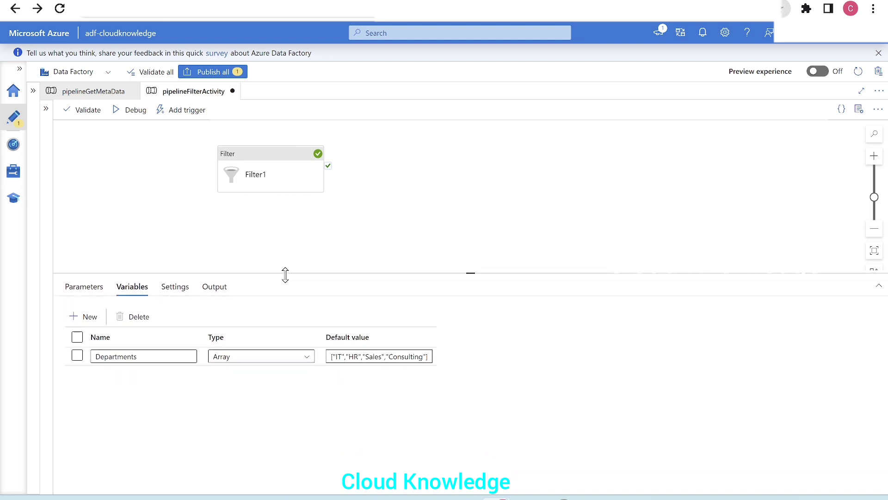
left_click(95, 290)
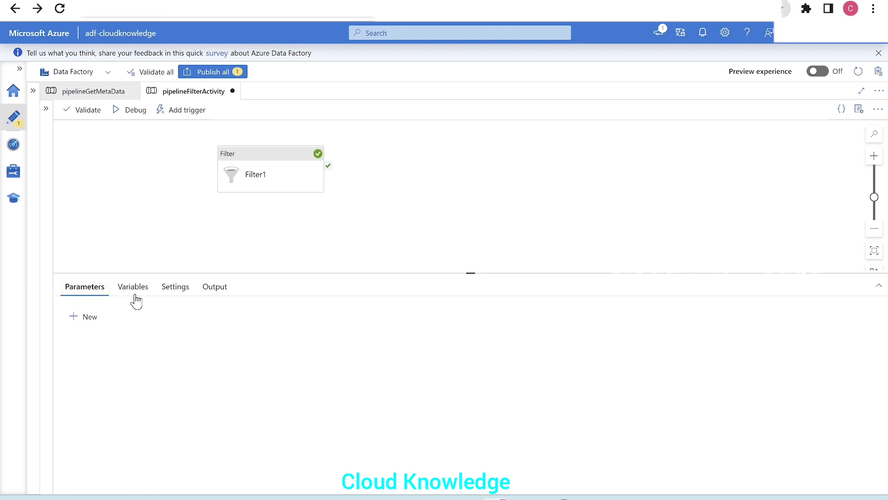
left_click(85, 323)
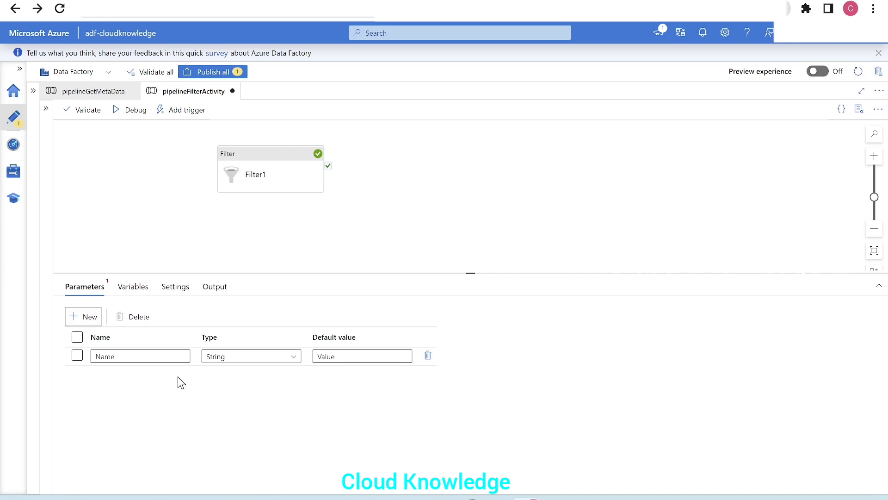
left_click(150, 356)
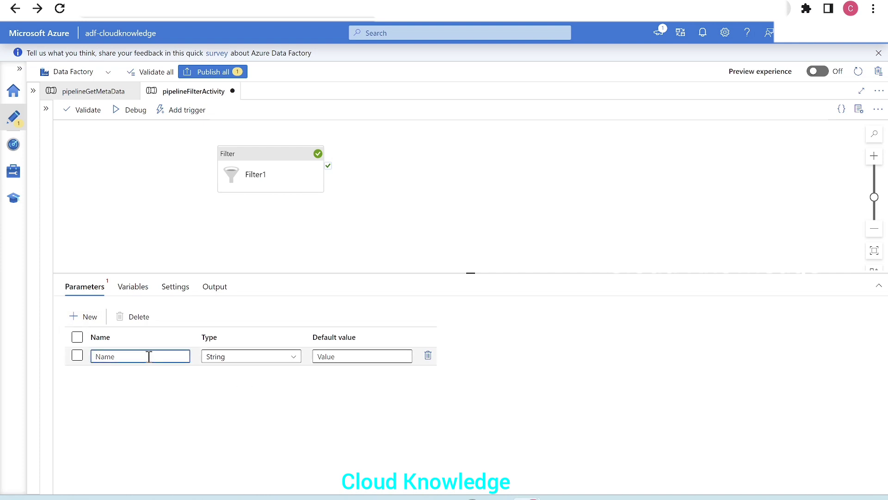
type("Numbers")
left_click(338, 359)
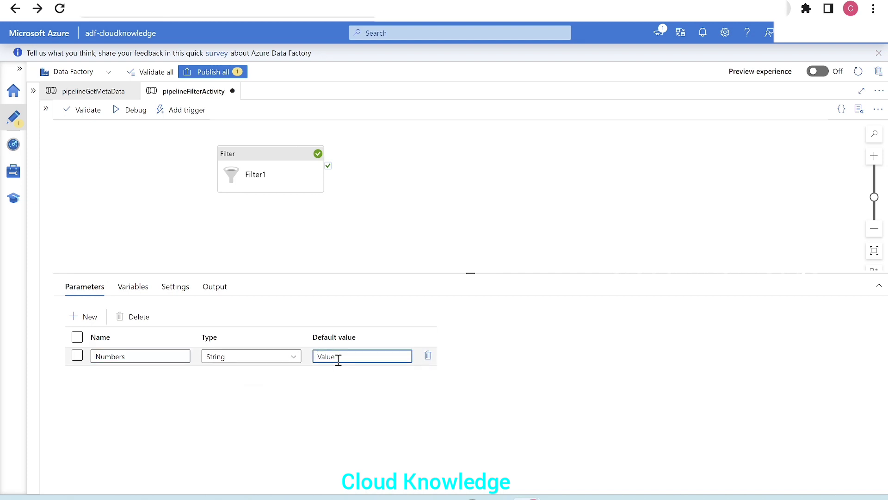
type("[1,2,3,4,5,6")
type("]")
left_click(301, 202)
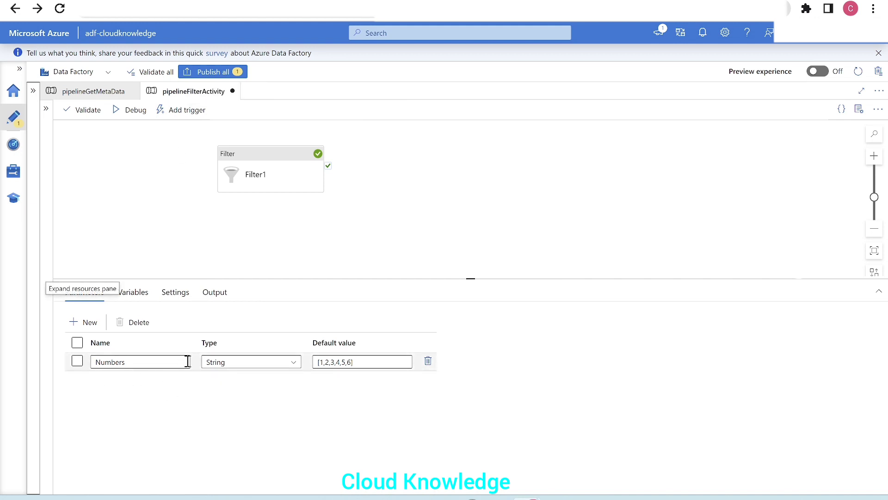
- Add a second Filter activity to the canvas below Filter1 and name it Filter Paramaters
left_click(47, 108)
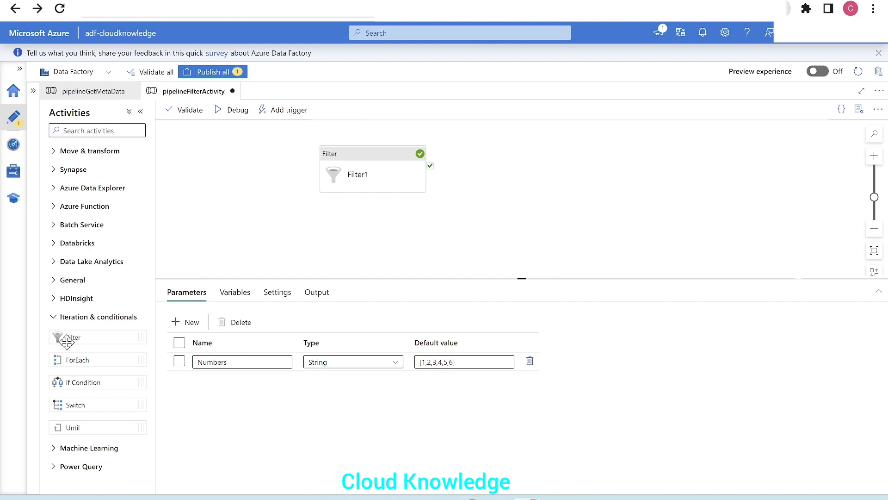
left_click_drag(58, 337, 352, 236)
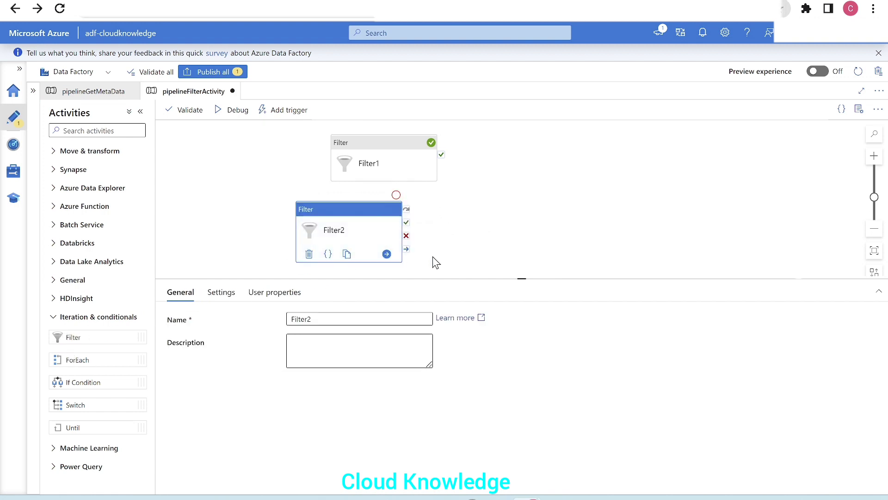
left_click(361, 268)
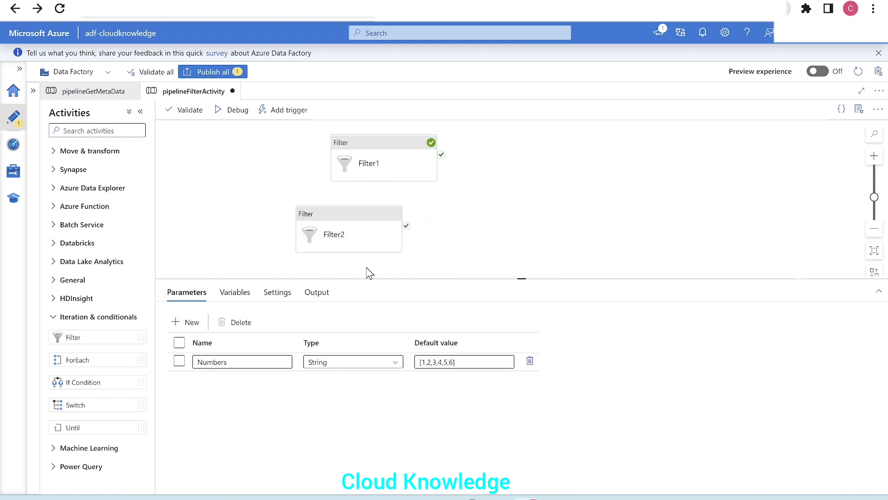
left_click(356, 234)
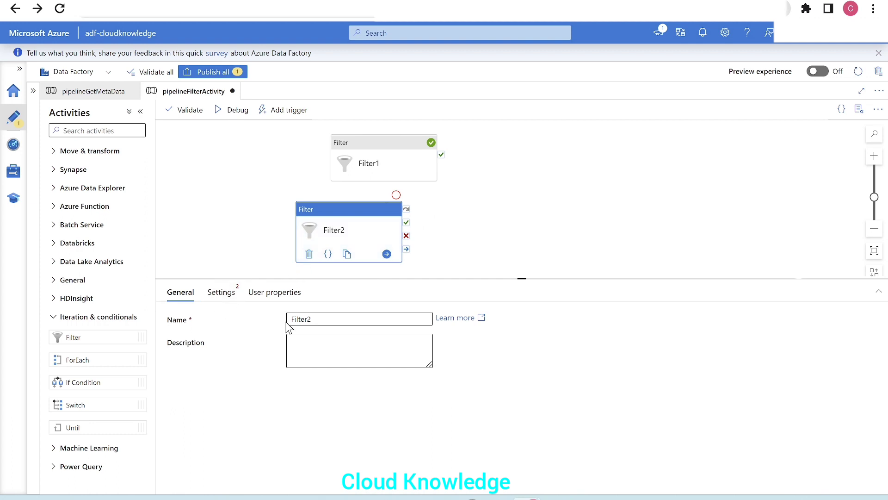
left_click(335, 320)
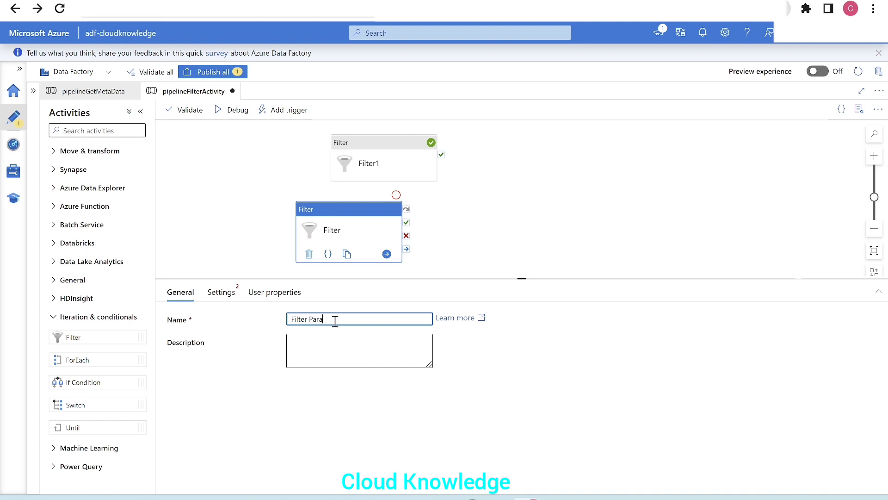
type("Paramaters")
- Rename the Filter1 activity as Filter Variables
left_click(405, 173)
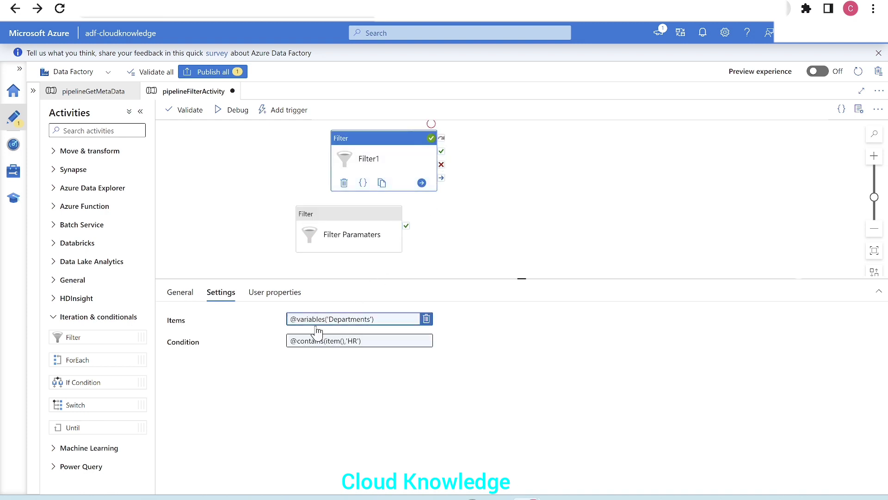
left_click(181, 292)
left_click(333, 317)
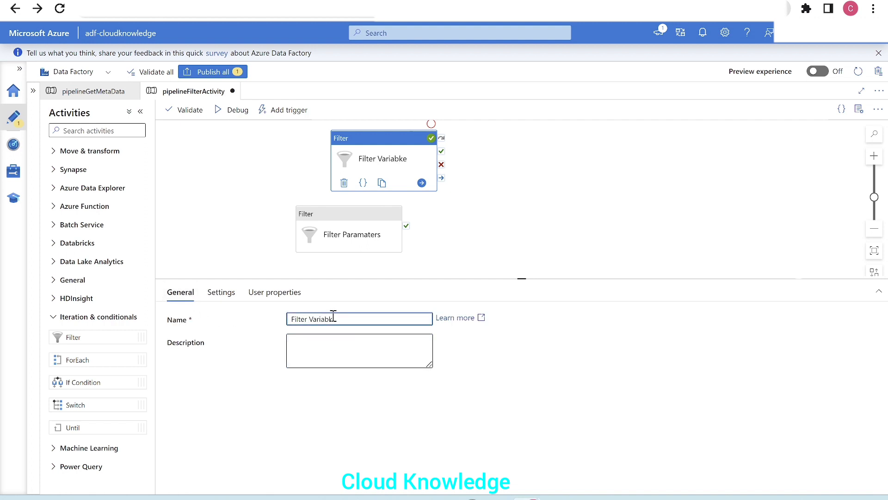
left_click(350, 252)
left_click(221, 292)
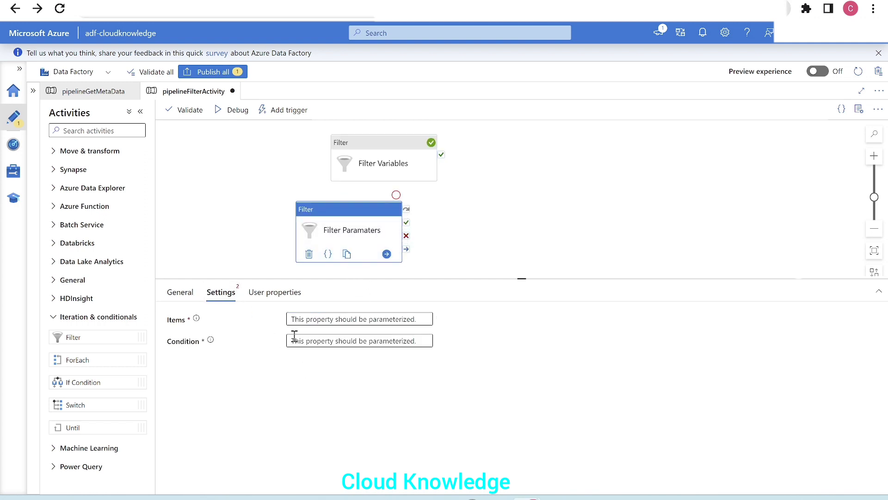
left_click(321, 323)
left_click(197, 323)
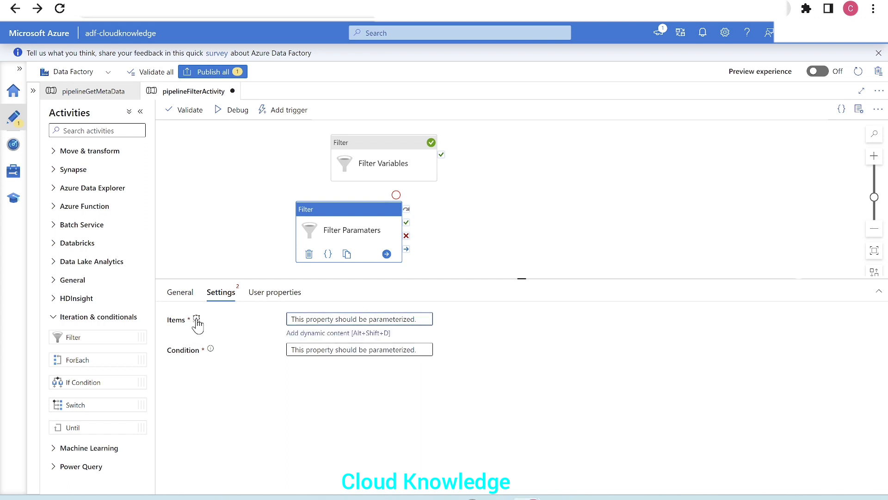
mouse_move(198, 323)
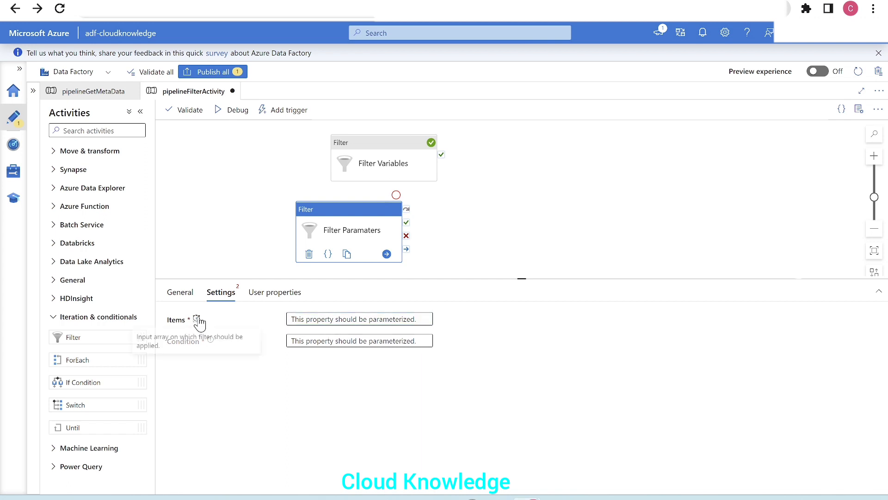
left_click(303, 319)
left_click(318, 333)
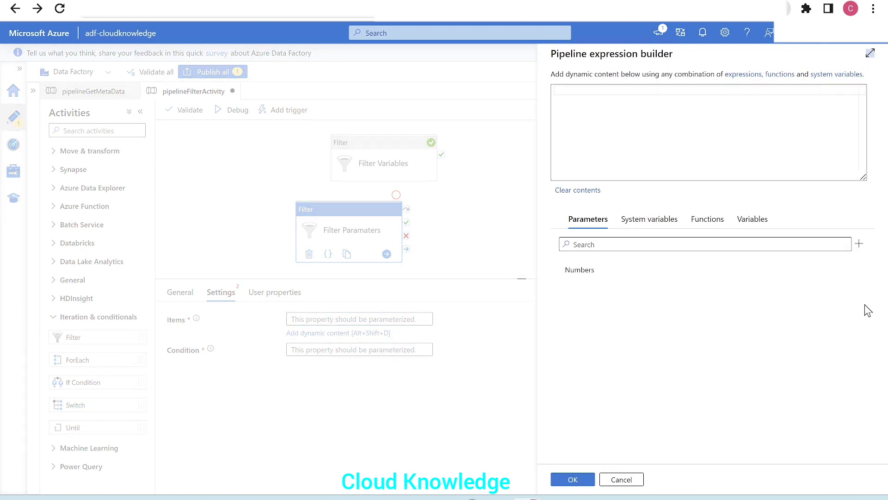
left_click(588, 273)
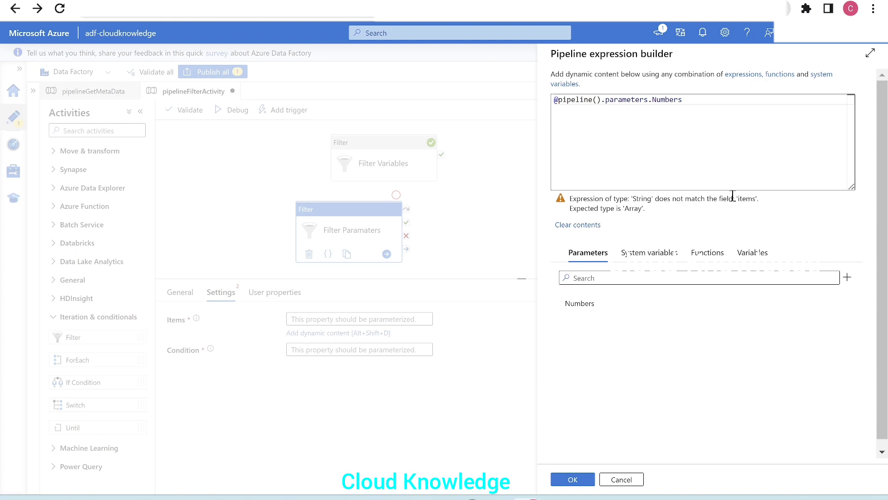
left_click(573, 481)
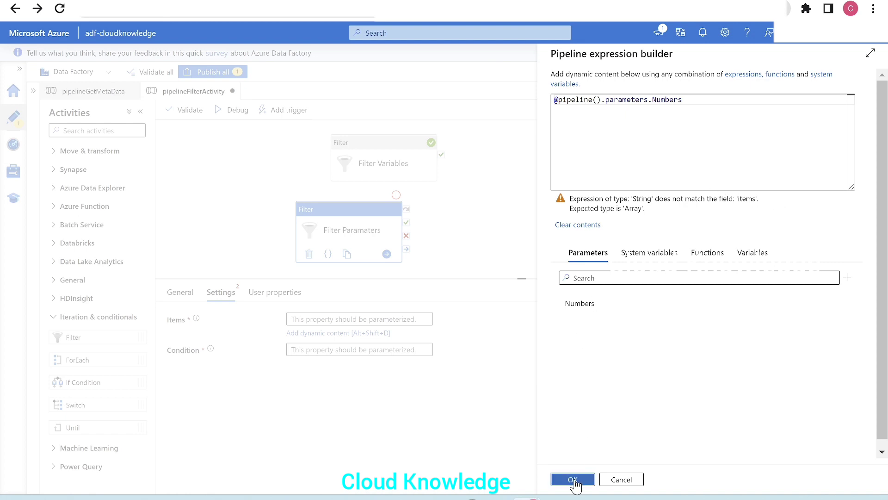
- Change the type of the pipeline parameter Numbers to Array
left_click(221, 250)
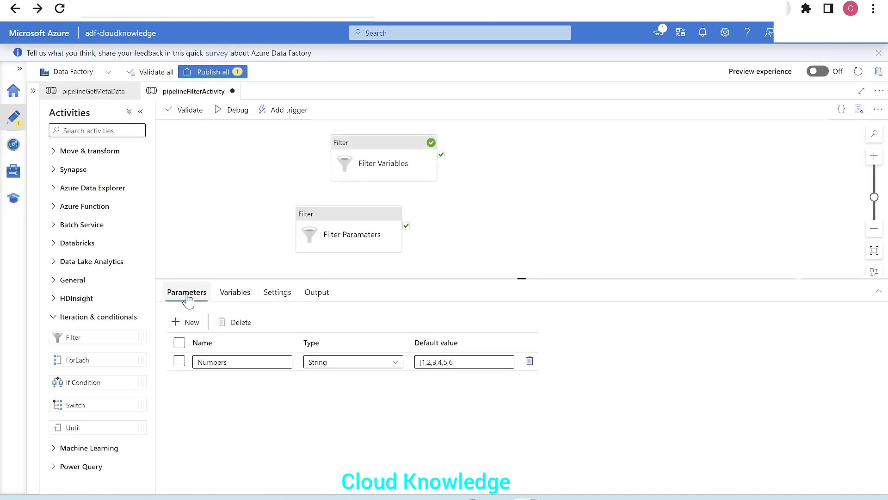
left_click(319, 361)
left_click(329, 472)
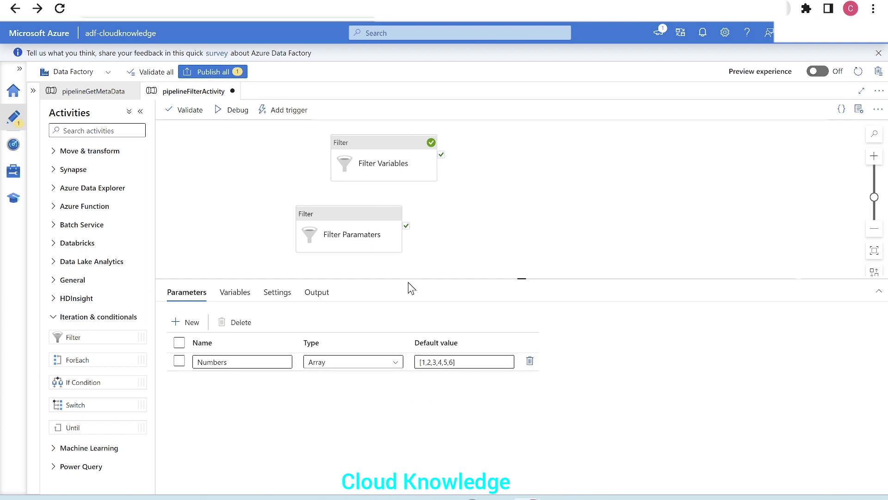
- Recheck the Items expression of the Filter Paramaters activity in the expression builder
left_click(358, 233)
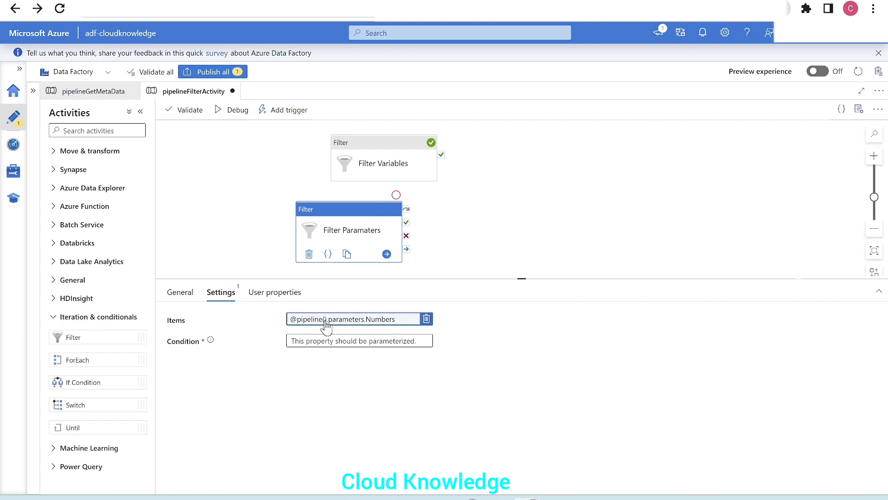
left_click(326, 323)
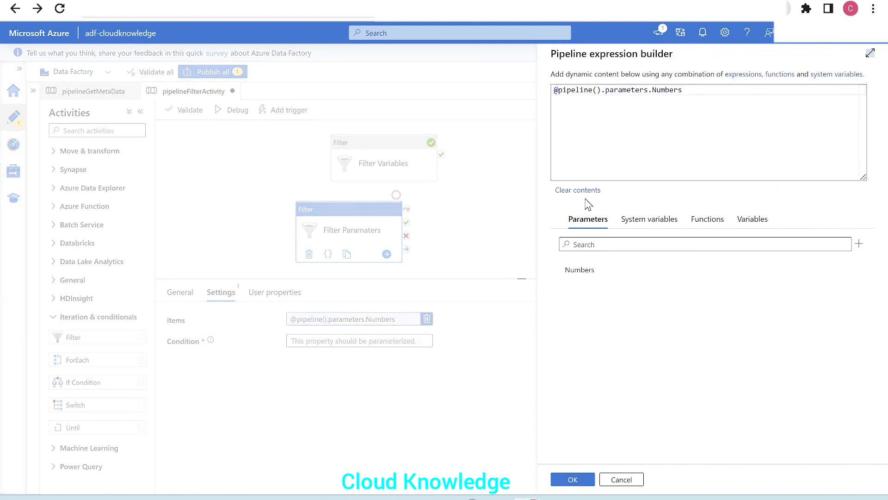
left_click(572, 480)
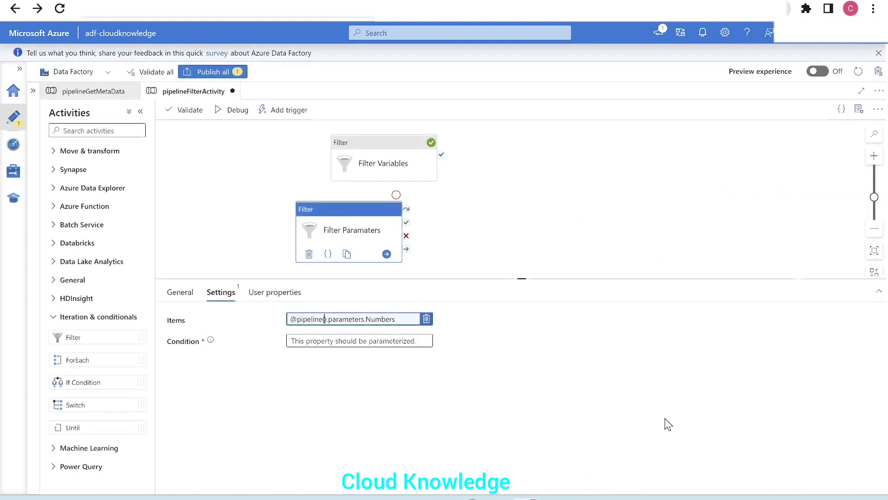
- Start the dynamic Condition expression of the Filter Paramaters activity with the logical function greater
mouse_move(209, 343)
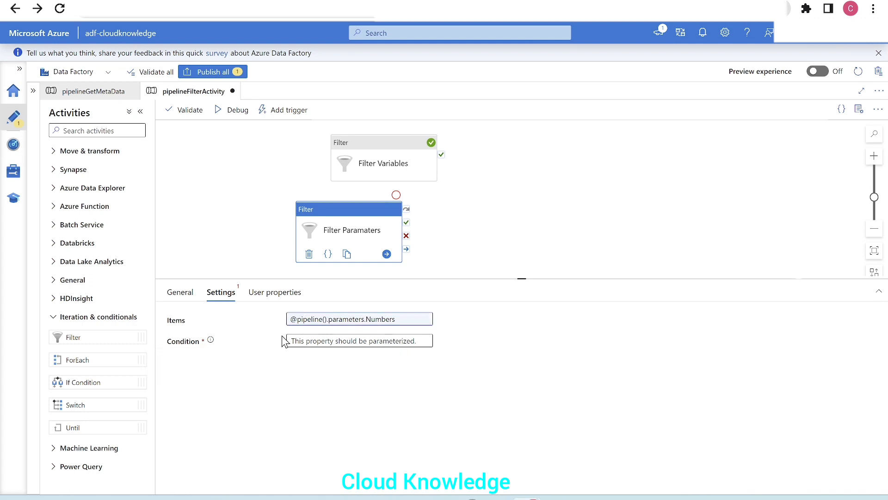
left_click(314, 342)
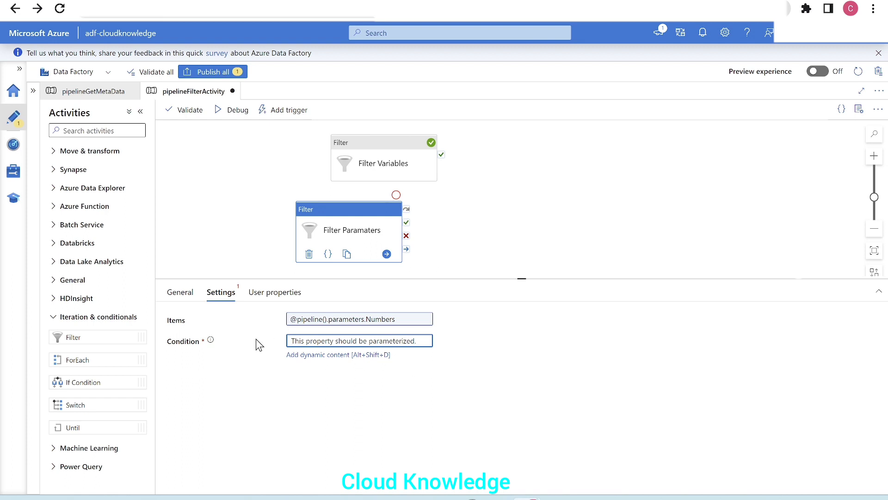
left_click(343, 356)
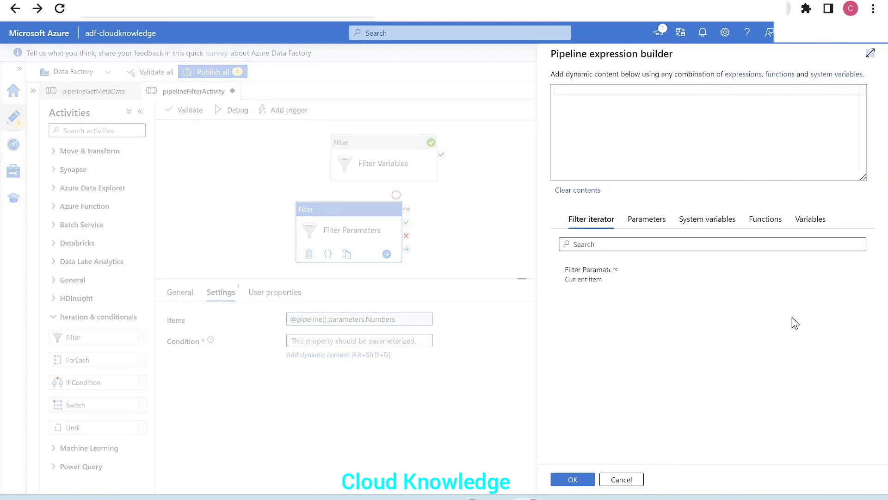
left_click(764, 226)
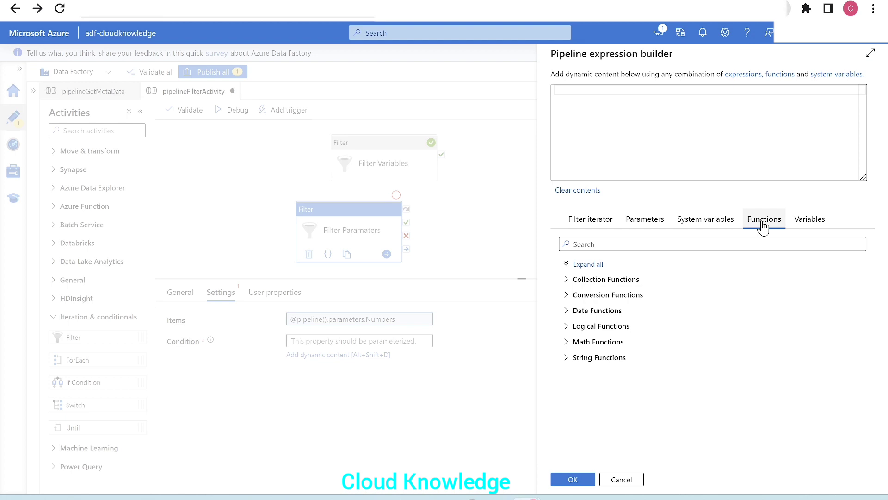
left_click(626, 279)
scroll(656, 316, "down", 3)
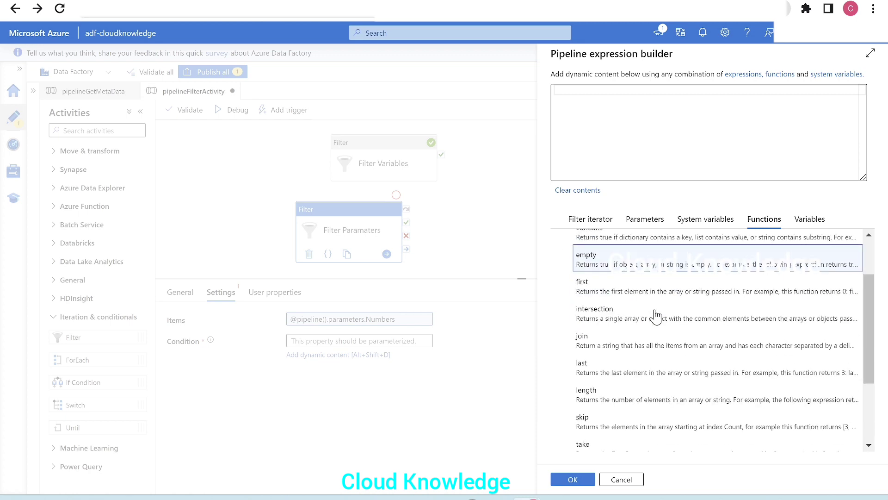
scroll(652, 311, "up", 3)
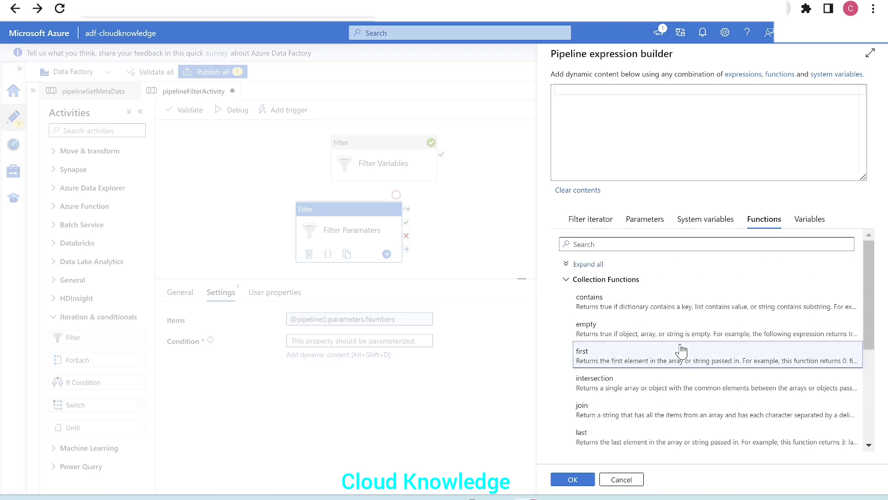
left_click(630, 280)
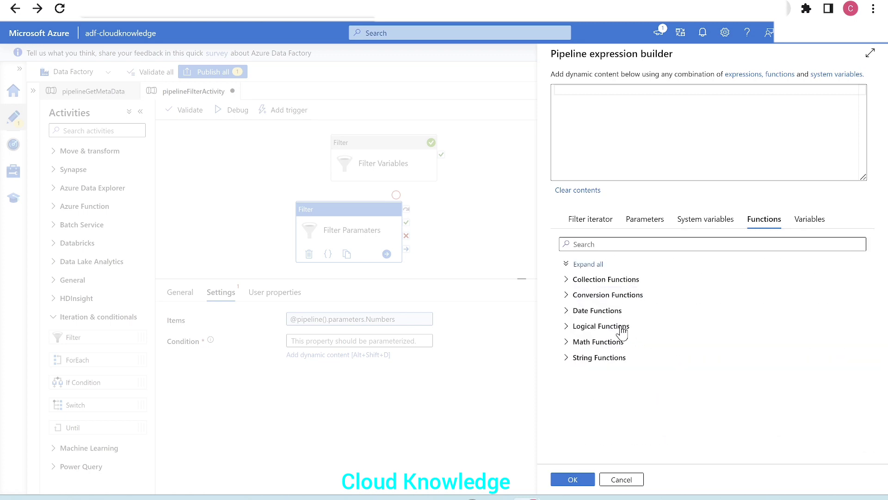
left_click(622, 329)
scroll(624, 343, "down", 2)
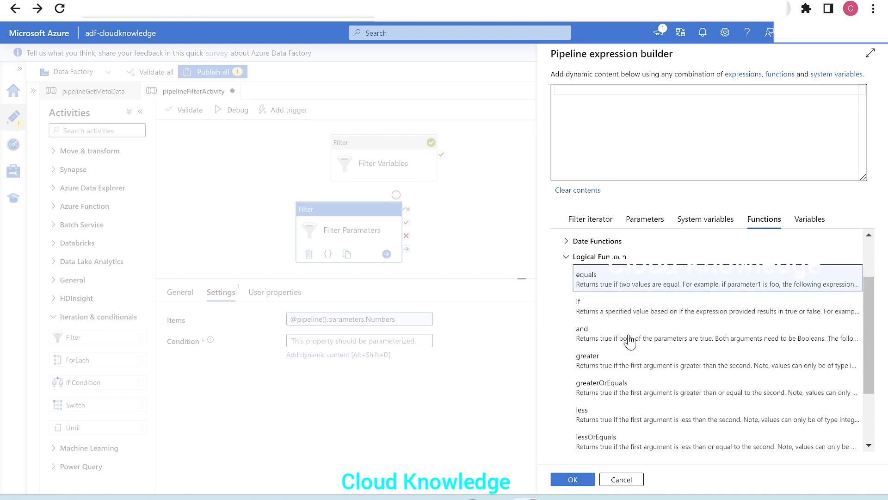
left_click(595, 368)
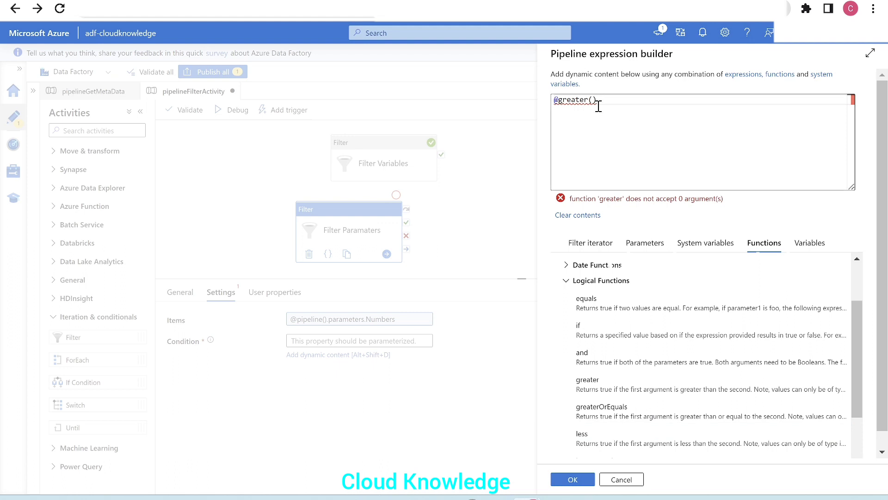
left_click(589, 242)
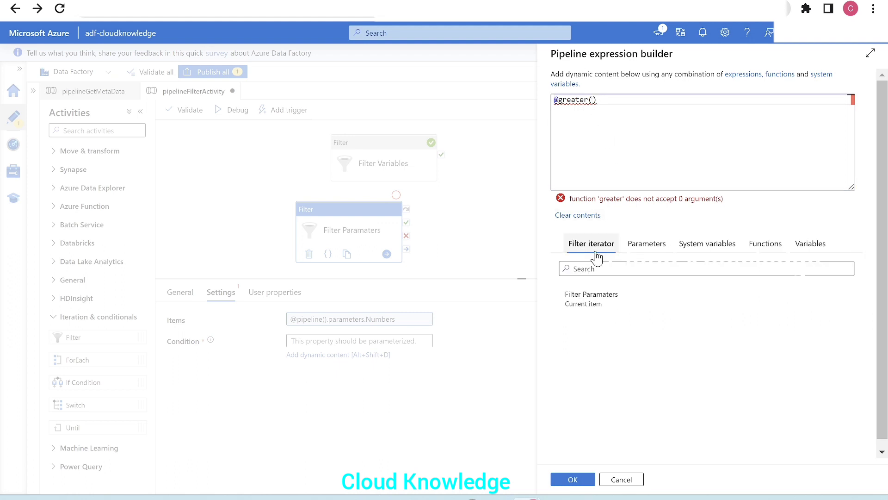
left_click(616, 308)
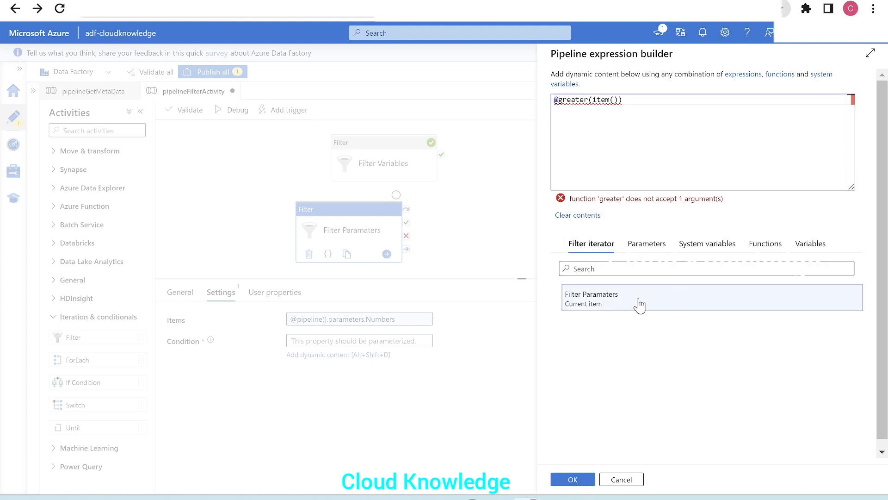
left_click(620, 100)
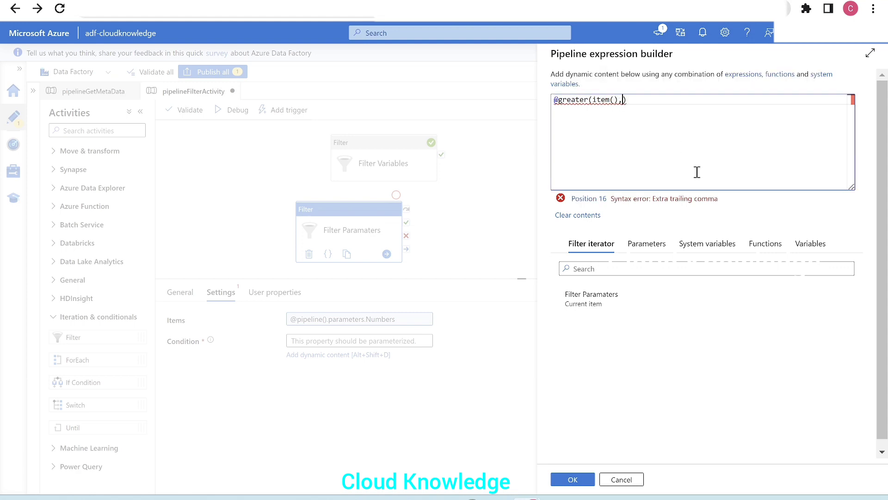
type(",3")
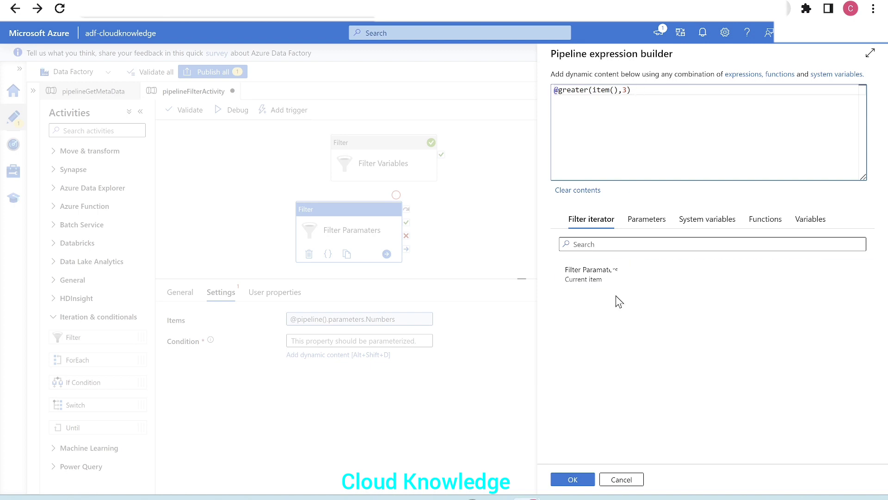
left_click(573, 480)
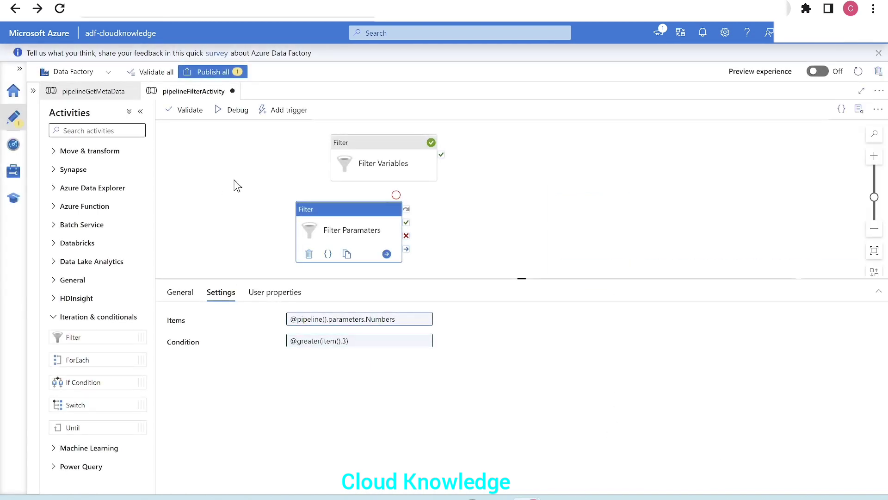
- Validate pipelineFilterActivity and run it in debug with the Numbers parameter value [1,2,3,4,5,6]
left_click(184, 110)
left_click(688, 479)
left_click(236, 110)
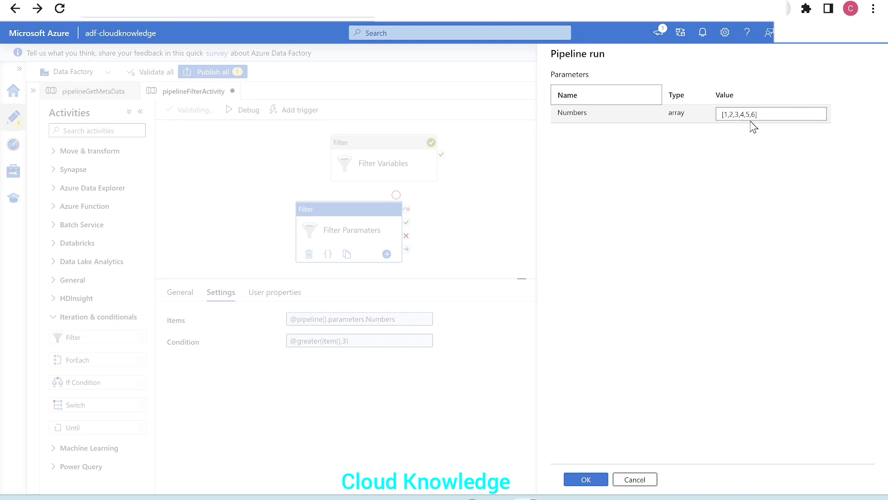
left_click(594, 479)
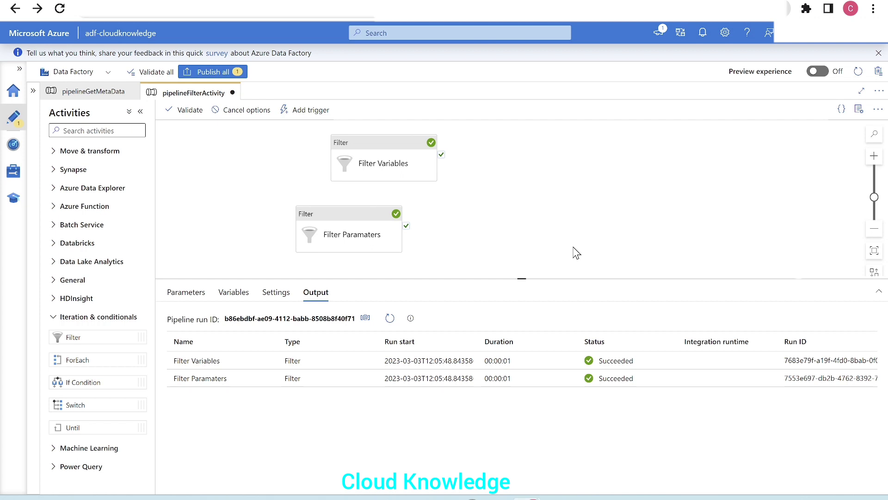
- Inspect the run input of the Filter Paramaters activity, and check the item counts and filtered values in its output
mouse_move(283, 383)
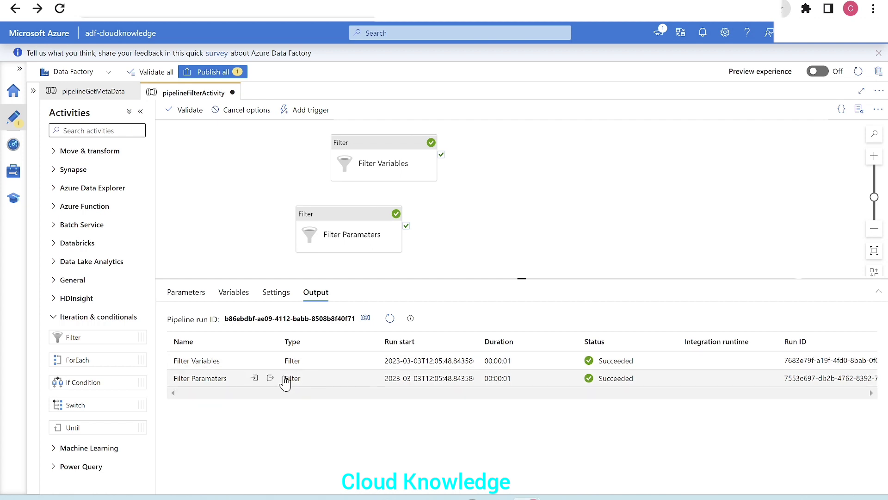
left_click(255, 379)
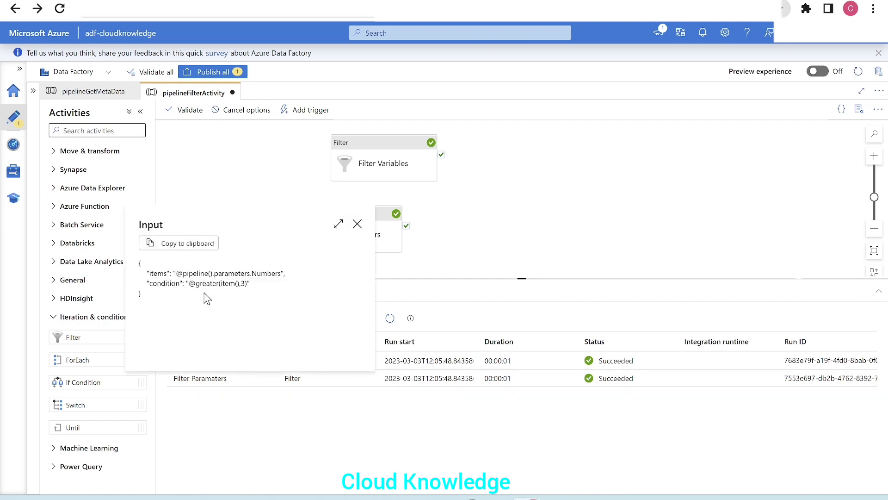
left_click(357, 225)
left_click(271, 378)
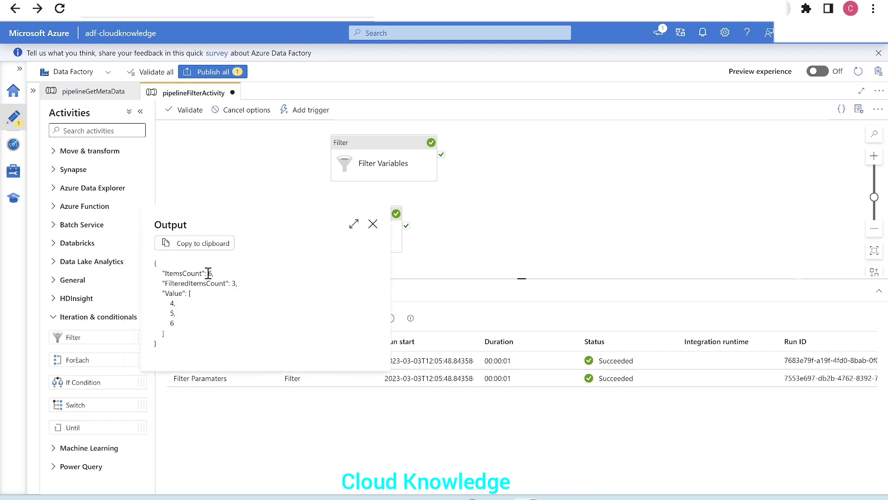
left_click_drag(225, 276, 163, 275)
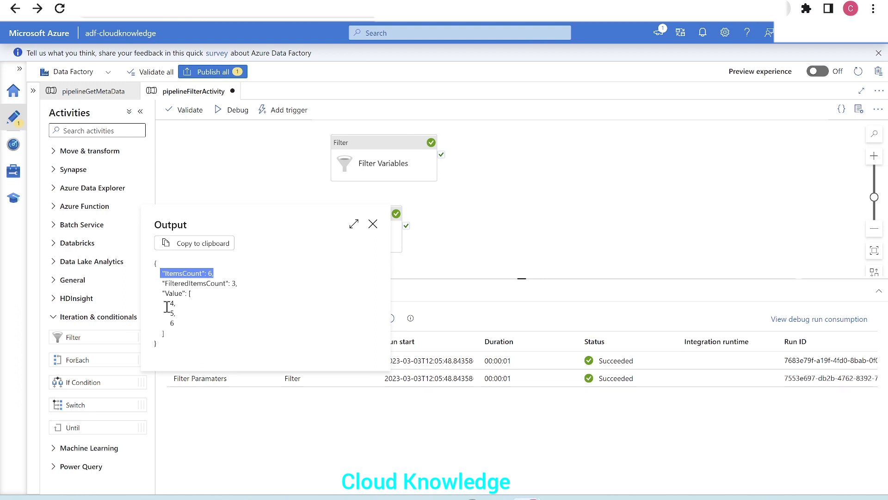
left_click_drag(165, 304, 180, 304)
double_click(170, 323)
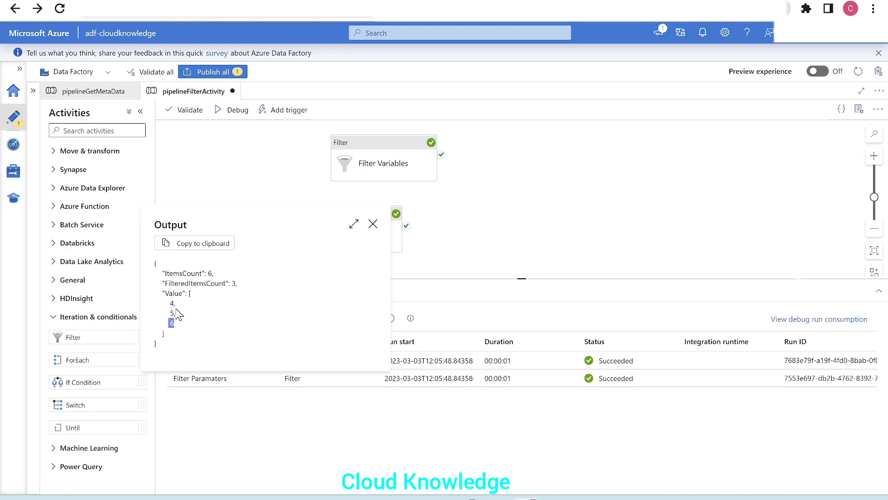
double_click(233, 283)
key("Escape")
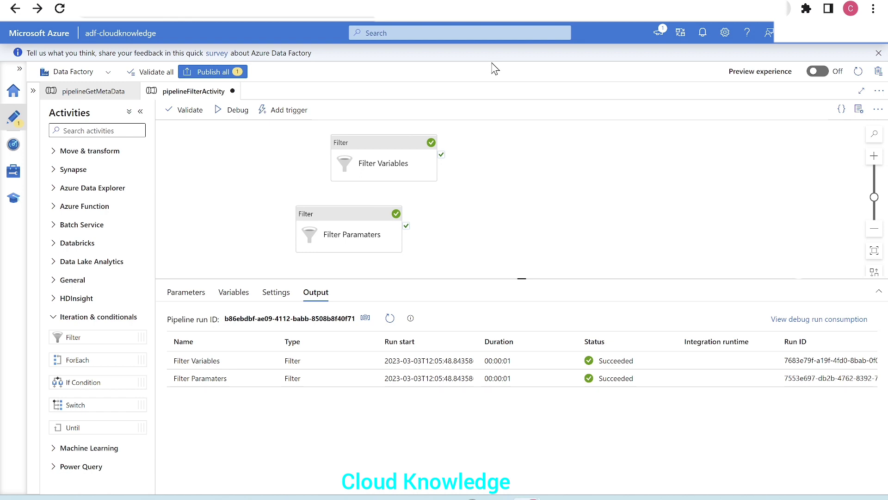
- Open pipelineGetMetaData and stack its Get Metadata Folder and Get Metadata File activities near the left edge of the canvas
left_click(67, 94)
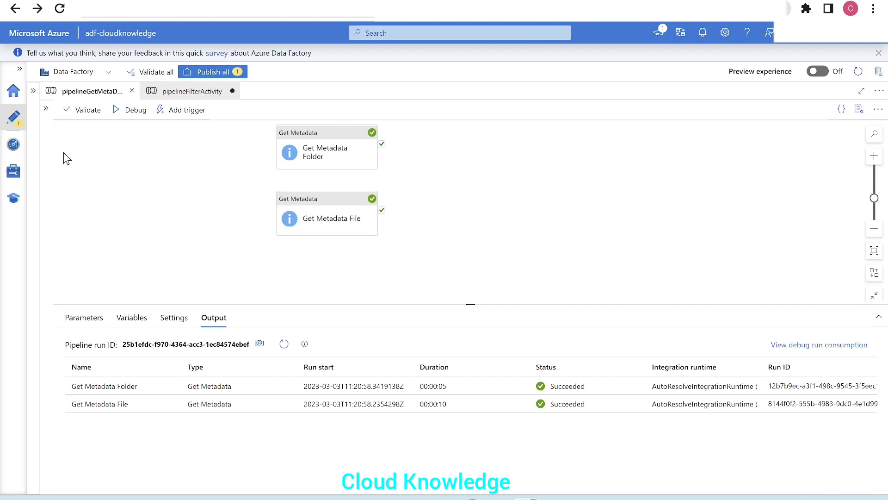
left_click_drag(333, 157, 201, 170)
left_click_drag(310, 225, 183, 260)
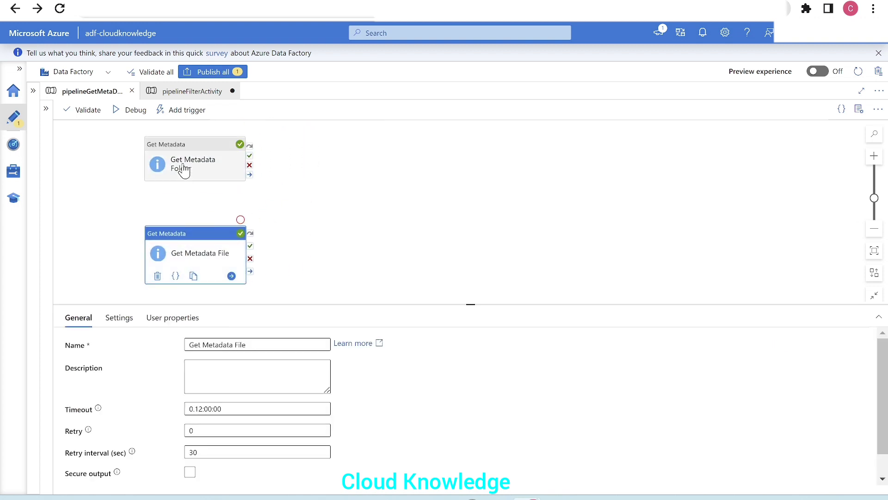
left_click_drag(182, 170, 183, 166)
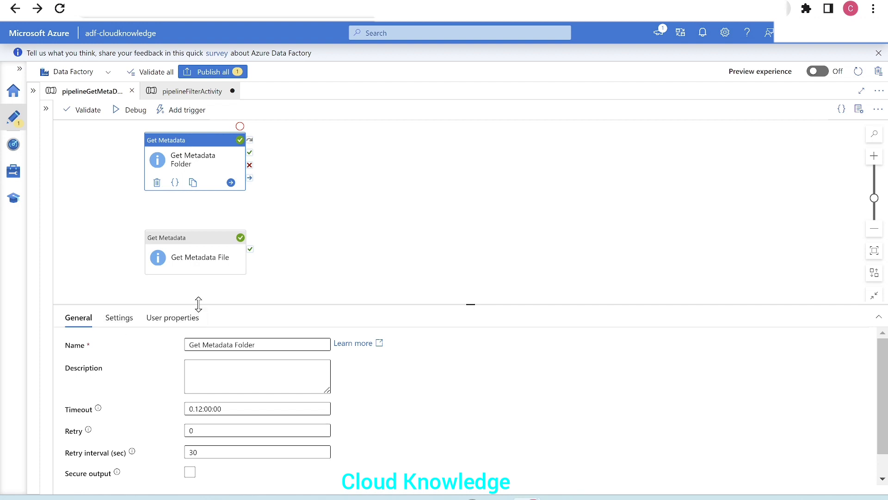
left_click_drag(199, 304, 198, 288)
left_click_drag(186, 250, 190, 222)
- Review the dataset and field list settings of the Get Metadata Folder and Get Metadata File activities
left_click(176, 152)
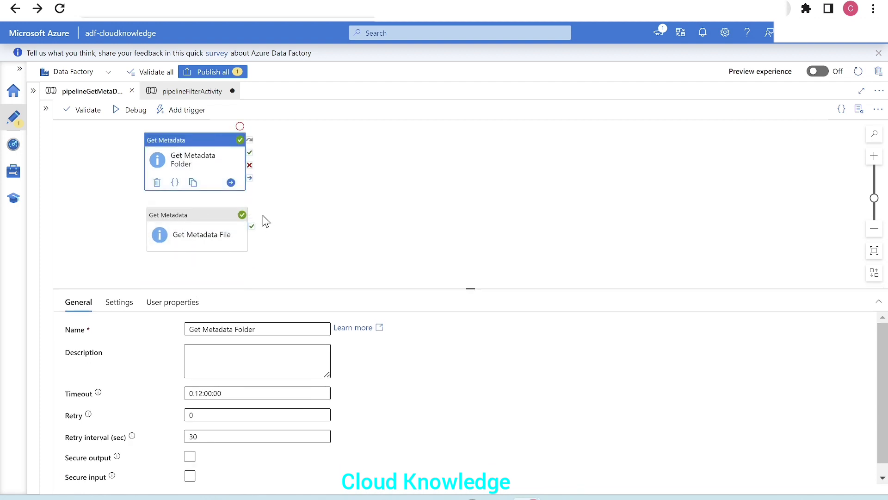
left_click(119, 303)
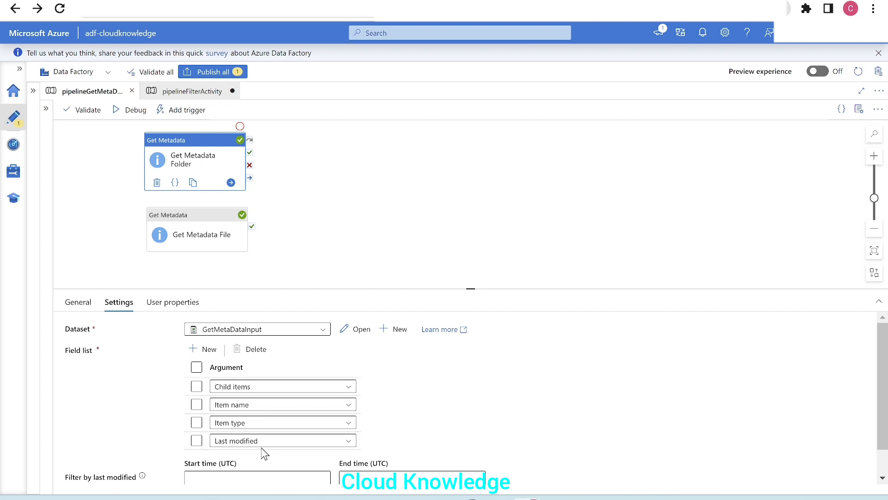
left_click(196, 244)
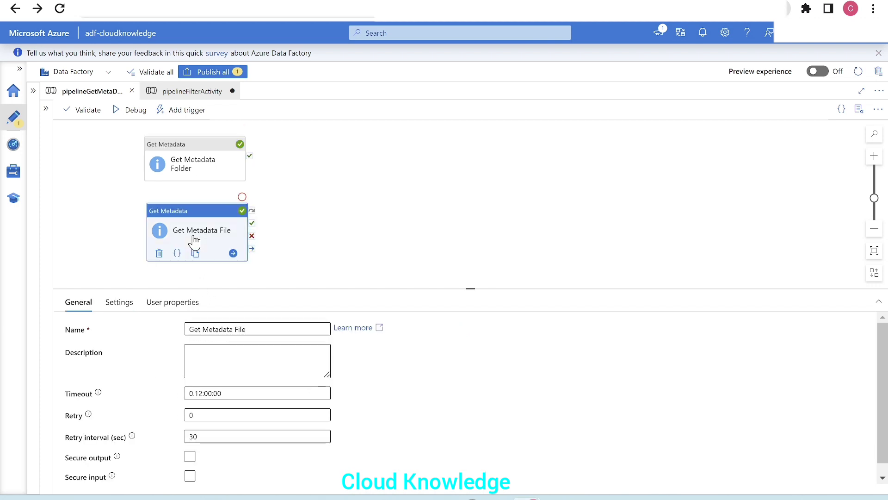
left_click(127, 309)
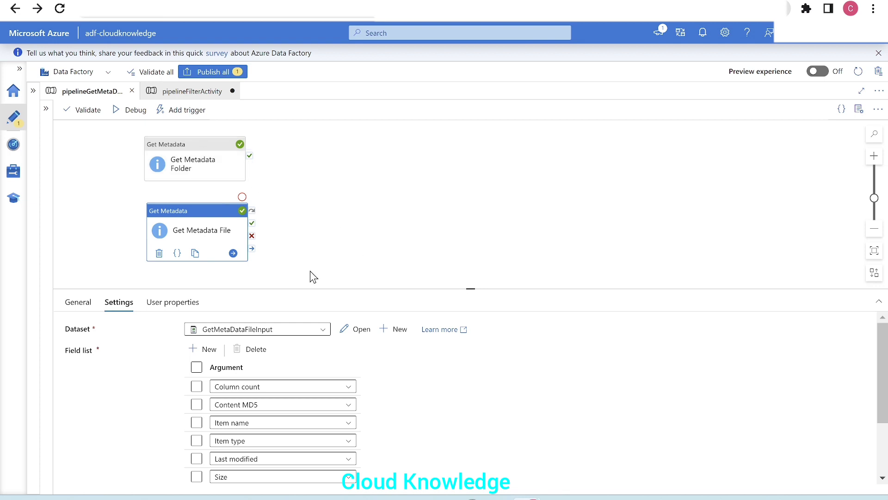
left_click_drag(310, 288, 307, 269)
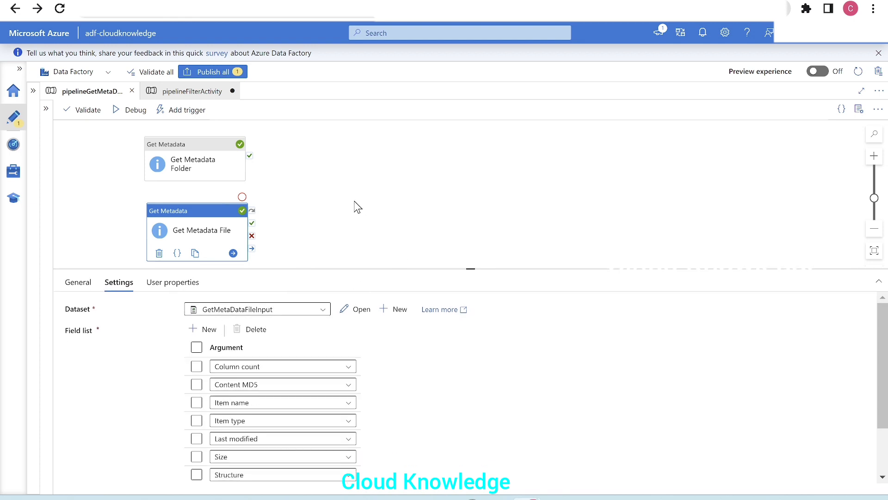
- Run pipelineGetMetaData in debug, and inspect the run input and output of the Get Metadata File activity
left_click(136, 110)
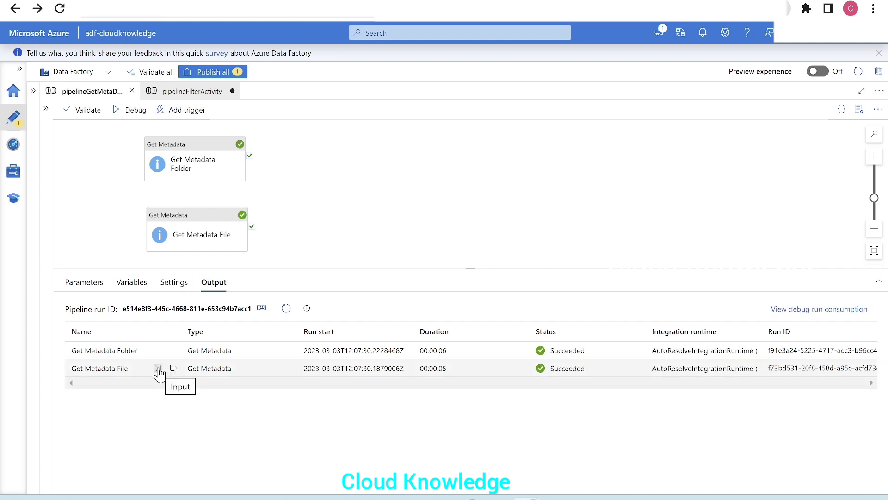
left_click(157, 368)
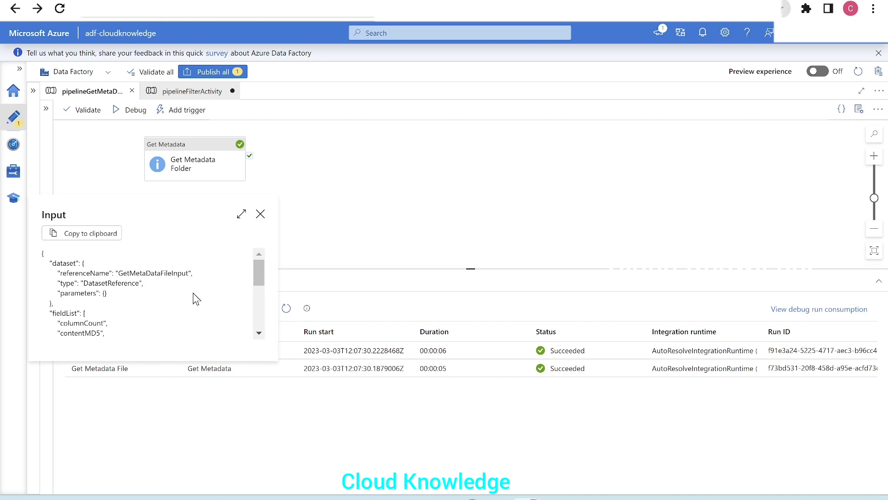
left_click(260, 213)
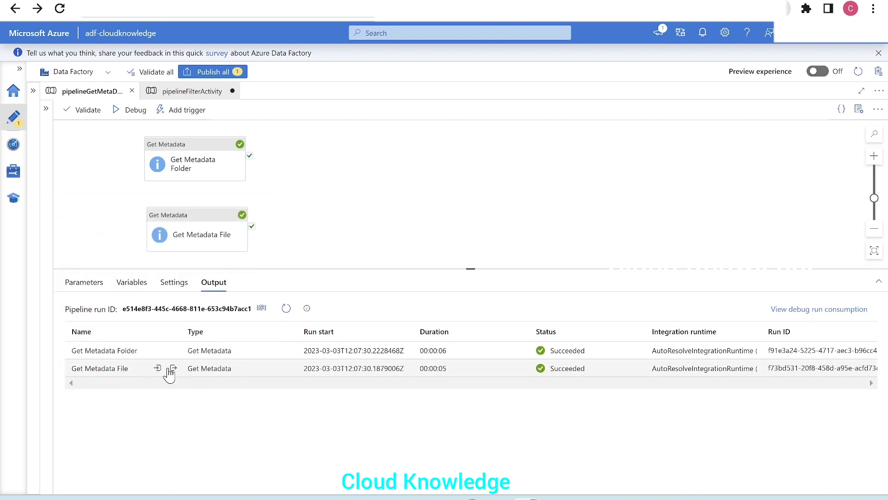
left_click(172, 370)
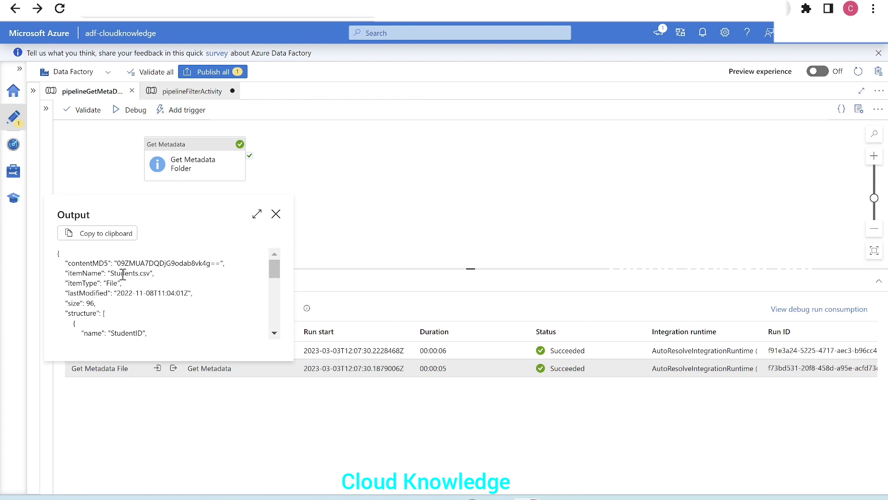
scroll(178, 307, "down", 2)
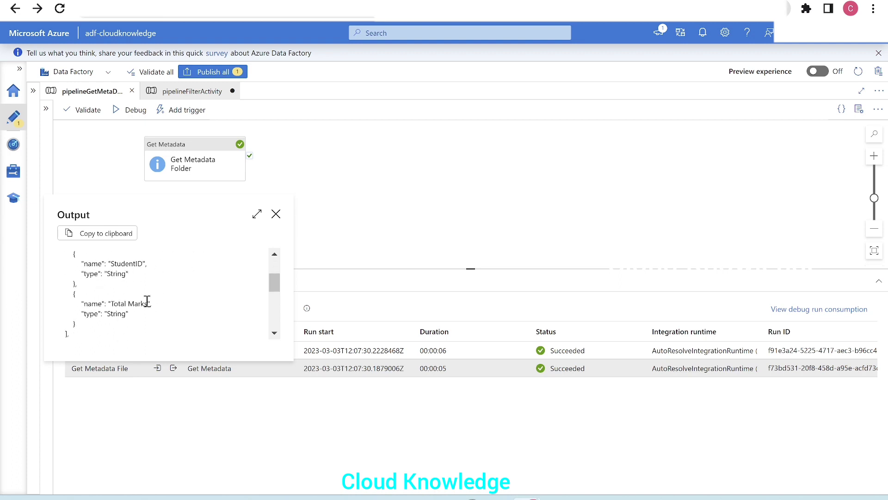
scroll(155, 321, "up", 3)
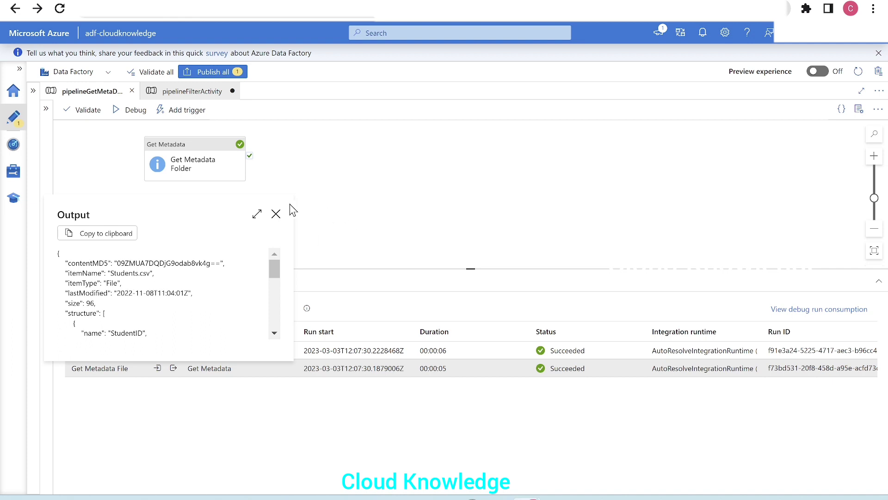
left_click(276, 214)
- Examine the Get Metadata Folder activity's output and compare its childItems with the contents of the testinput container
left_click(173, 351)
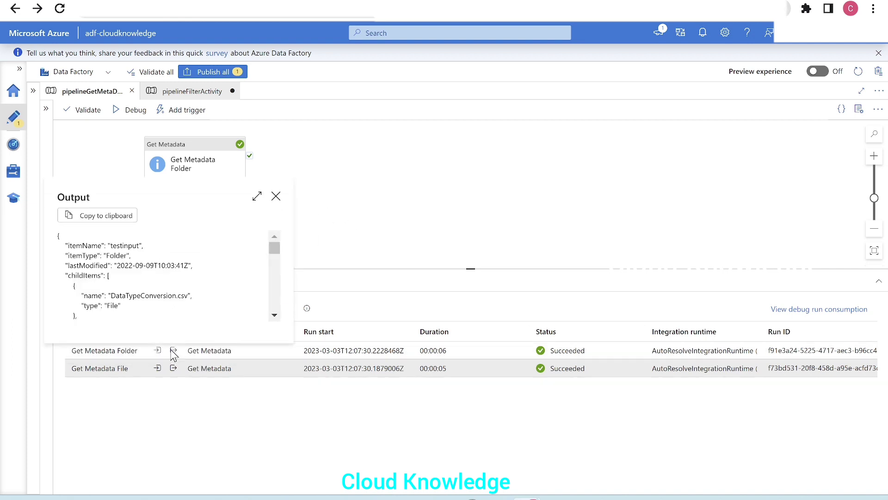
scroll(204, 273, "down", 5)
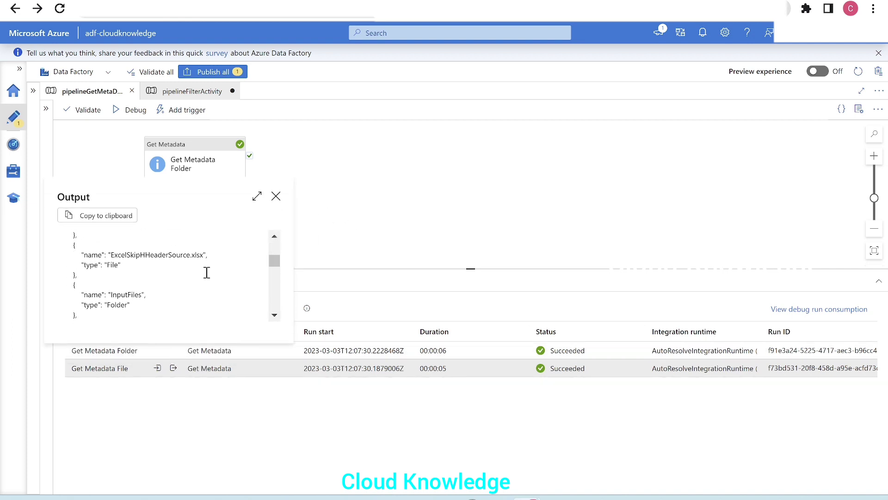
scroll(204, 275, "up", 5)
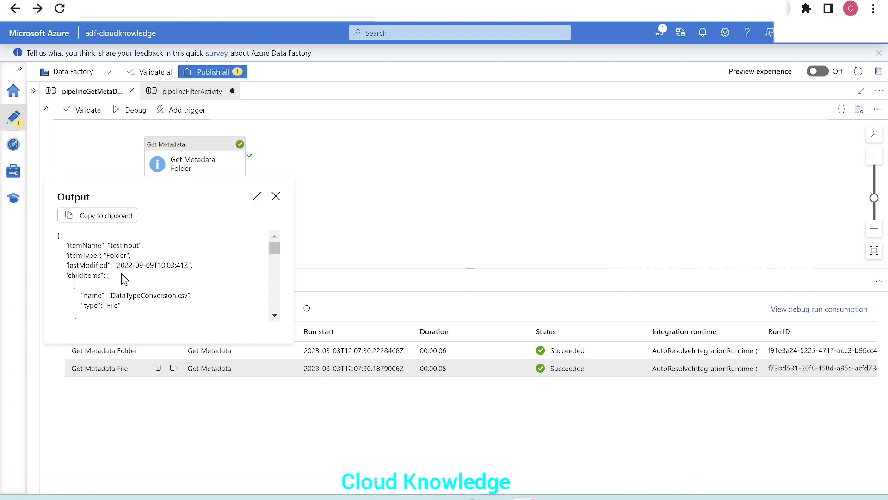
left_click(257, 196)
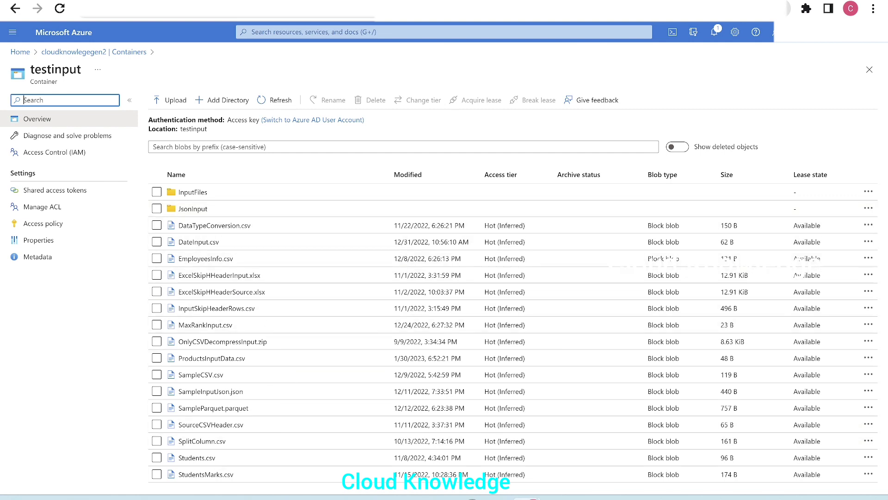
left_click(404, 1)
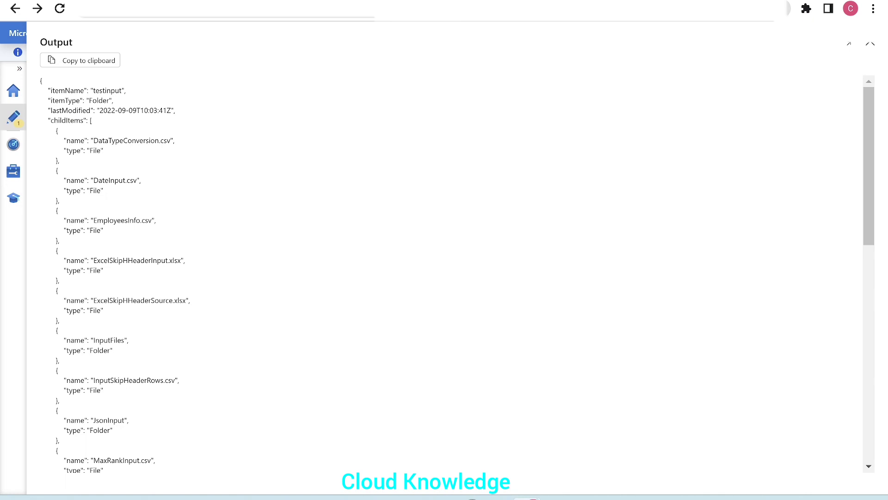
left_click(849, 43)
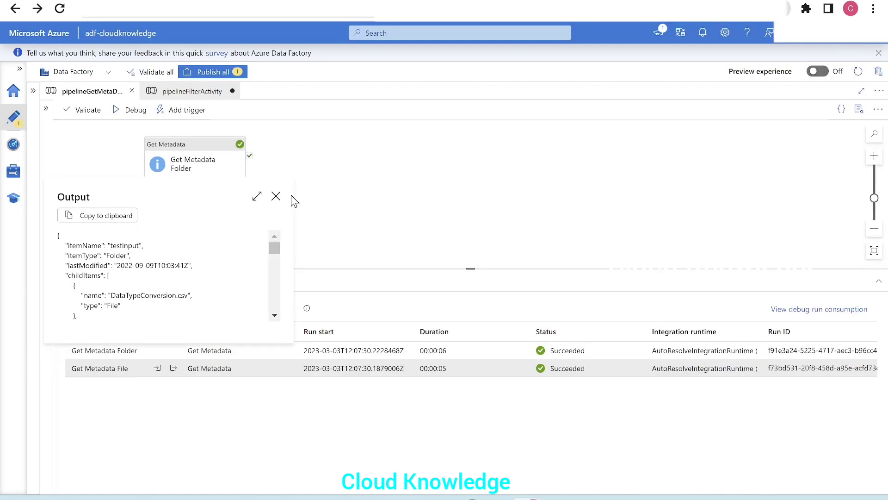
left_click(276, 197)
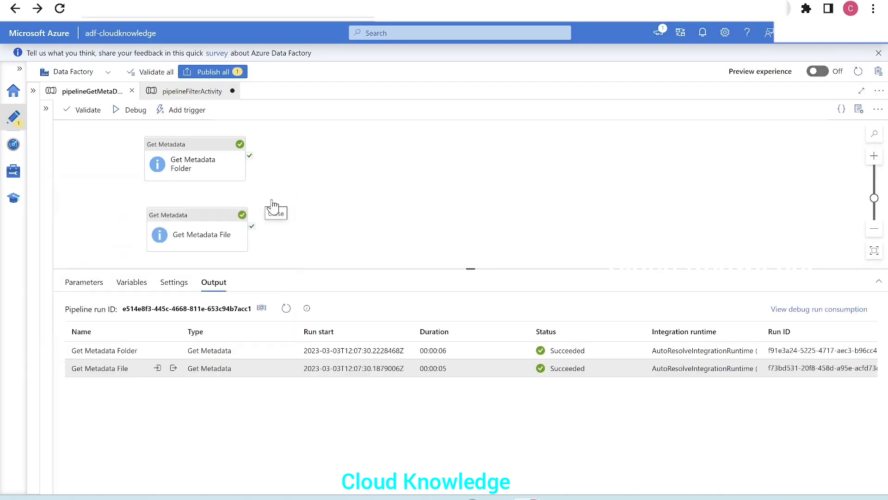
- Add a Filter activity beside Get Metadata Folder and connect that activity's success output to it
left_click(46, 109)
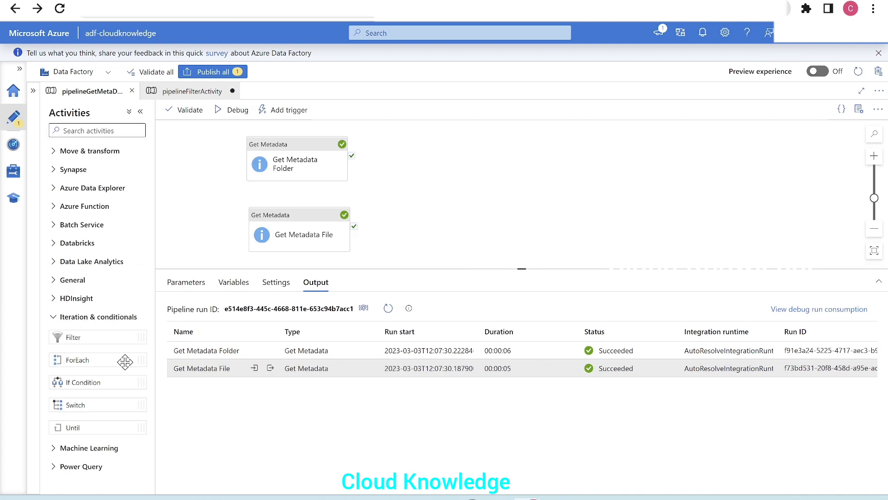
left_click_drag(73, 337, 462, 162)
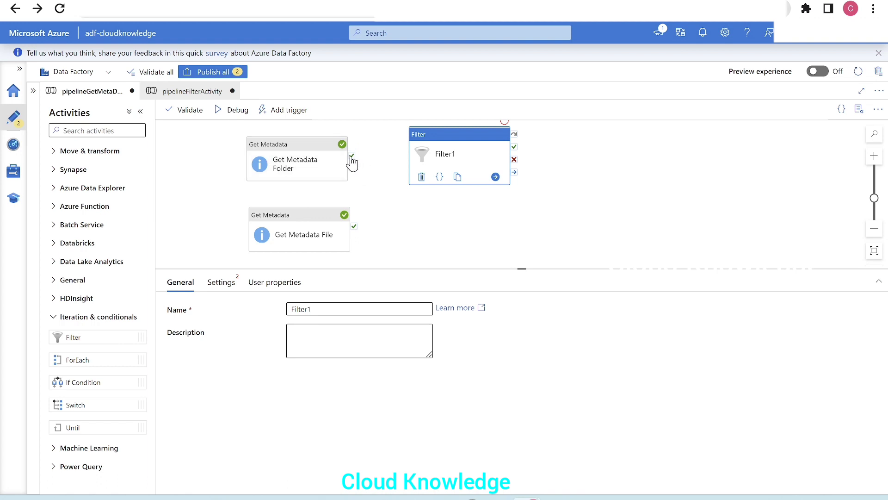
left_click_drag(353, 162, 419, 148)
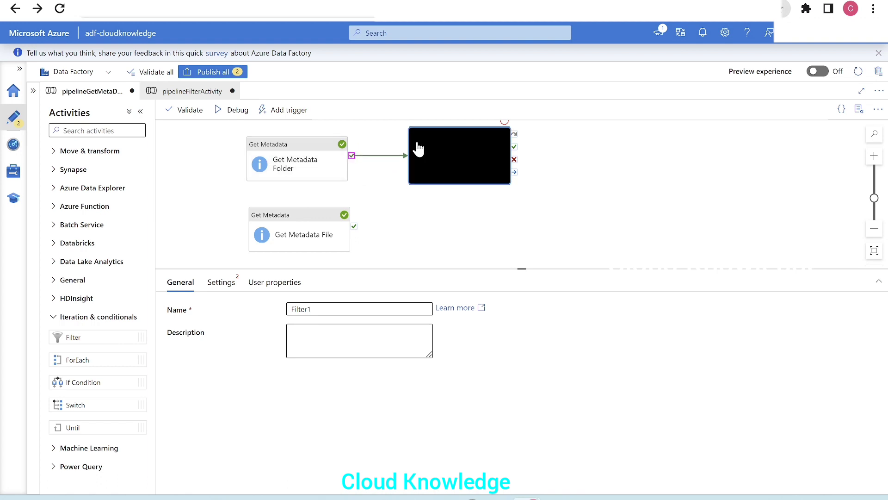
left_click(456, 159)
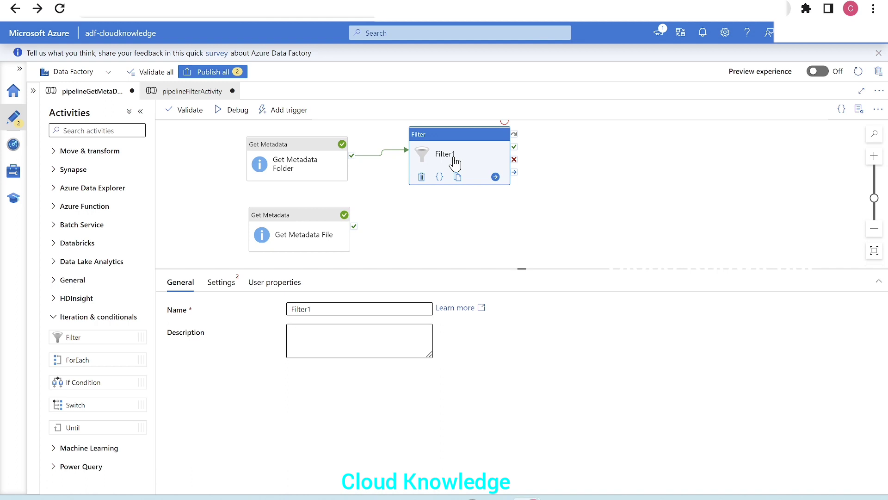
left_click(220, 282)
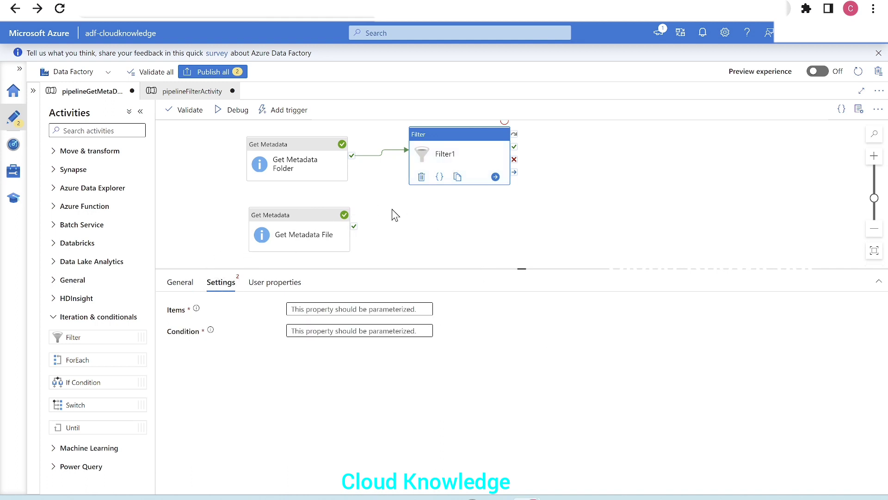
mouse_move(197, 309)
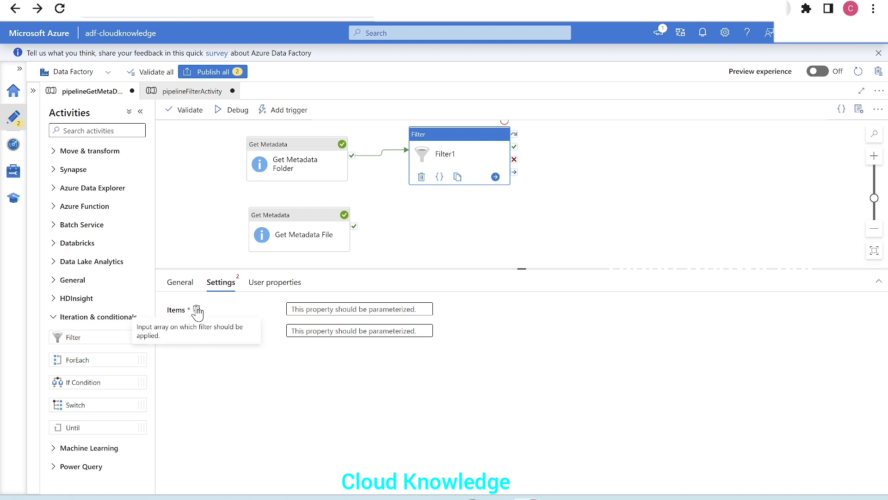
left_click(307, 313)
left_click(358, 323)
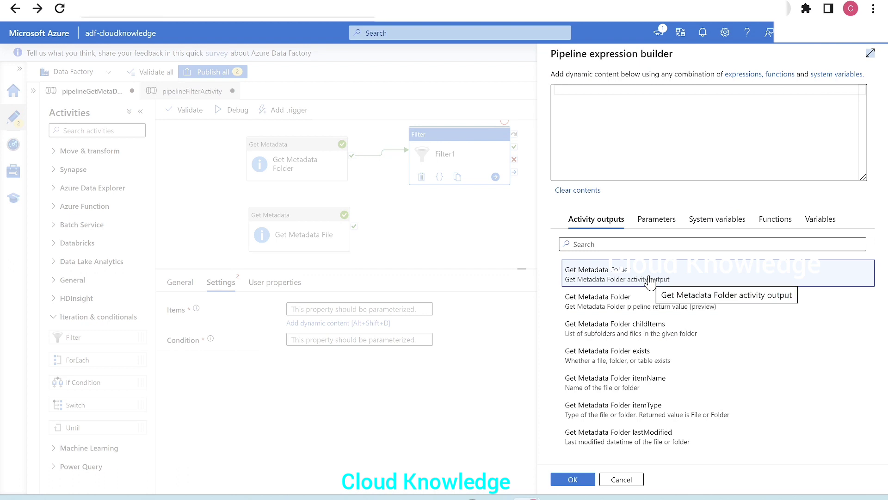
left_click(643, 337)
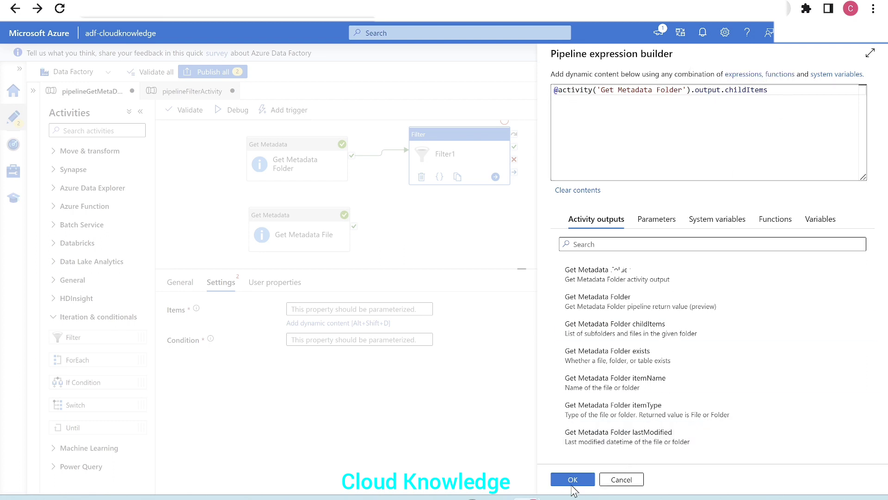
left_click(572, 479)
- Recheck the childItems array in the Get Metadata Folder output and review the Filter activity's Items expression
left_click(402, 225)
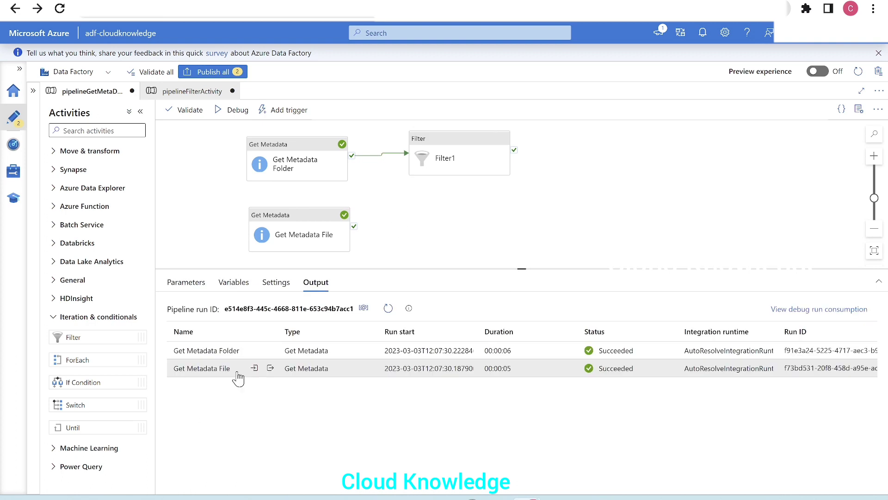
left_click(271, 351)
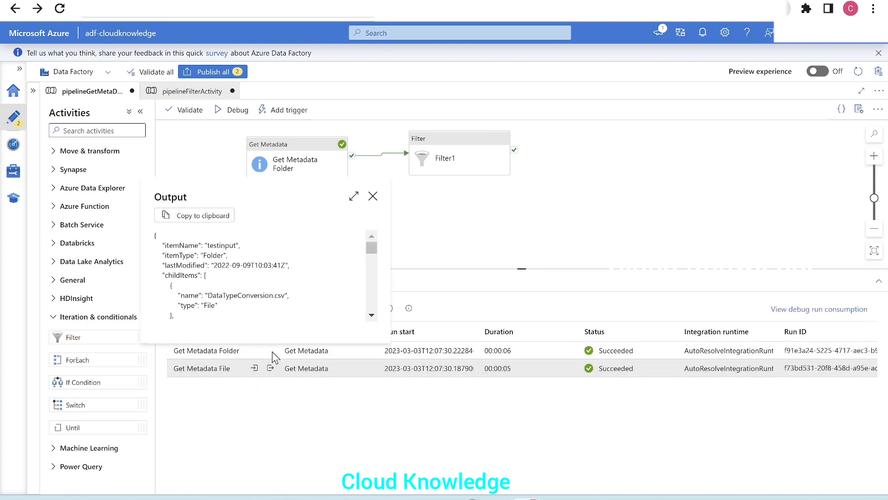
left_click(354, 196)
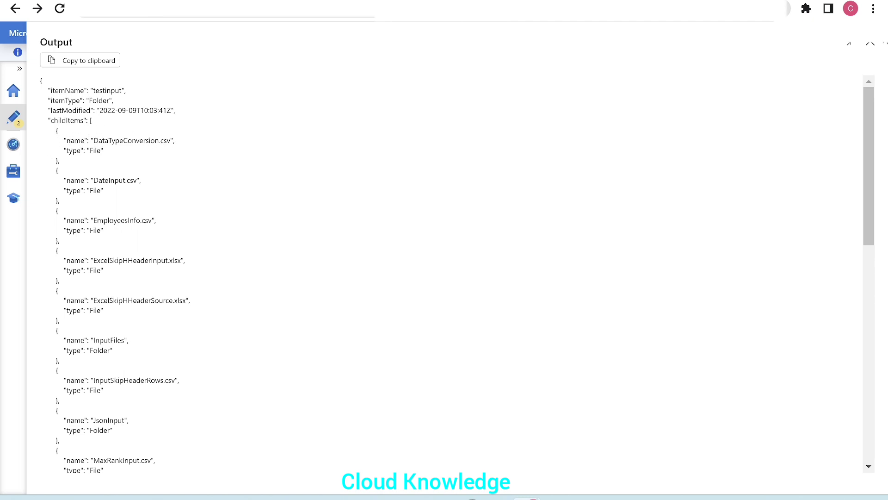
left_click(869, 48)
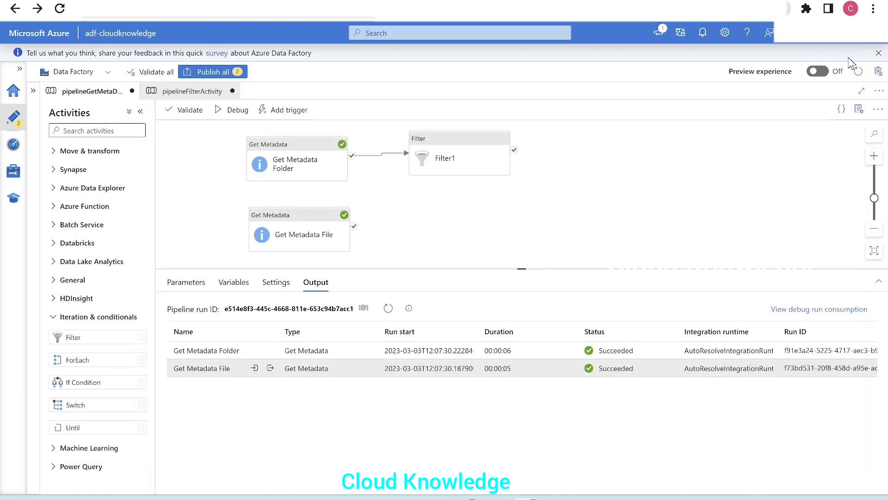
left_click(444, 157)
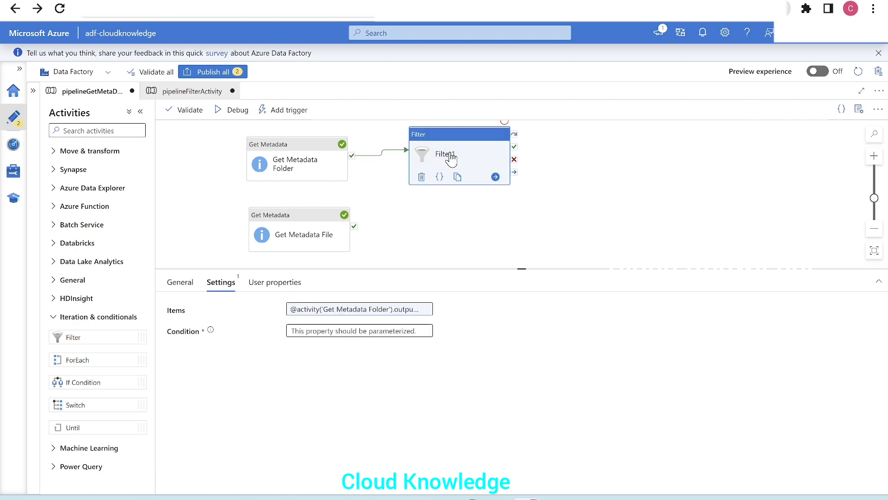
left_click(361, 310)
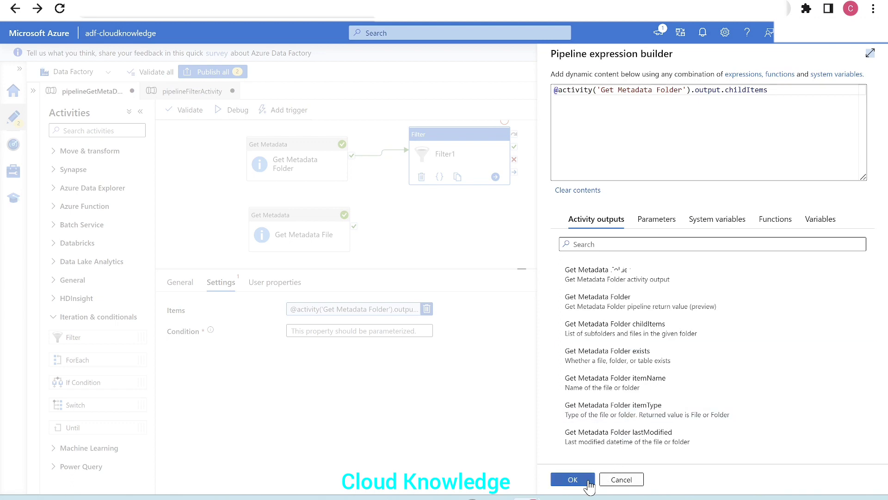
left_click(573, 480)
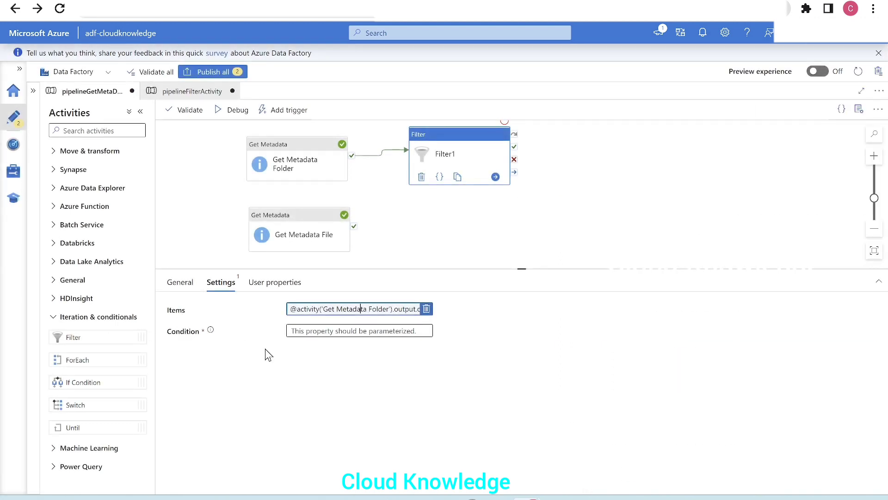
- Open the Filter activity's Condition in the expression builder and insert the contains collection function
mouse_move(211, 331)
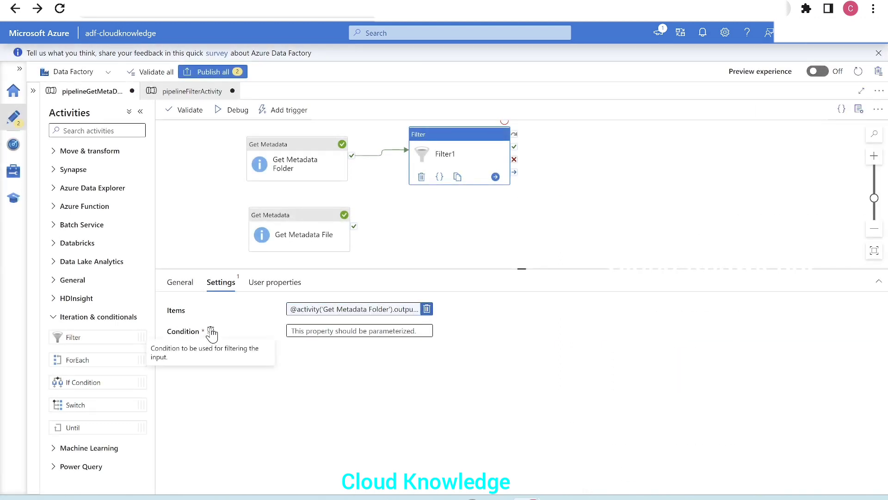
left_click(351, 331)
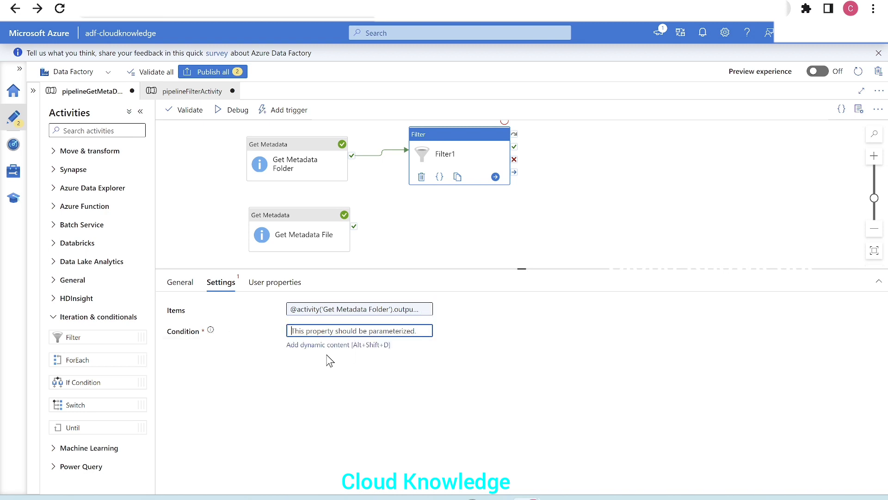
left_click(317, 345)
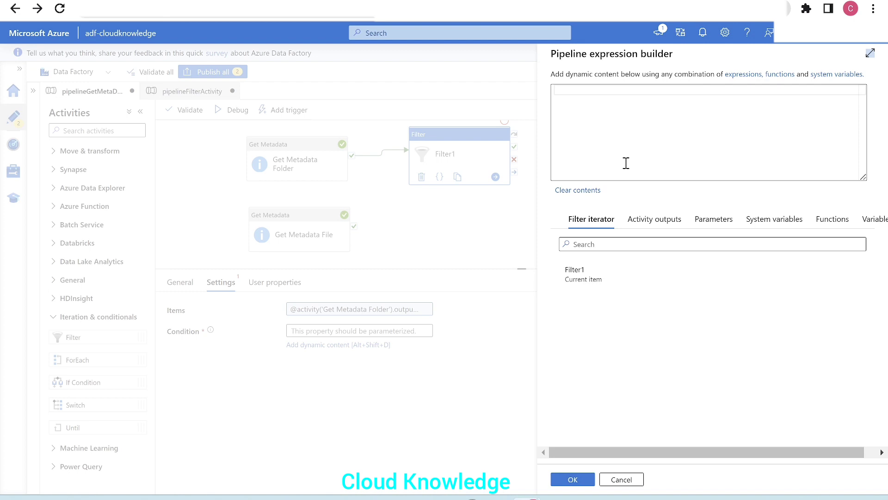
left_click(636, 110)
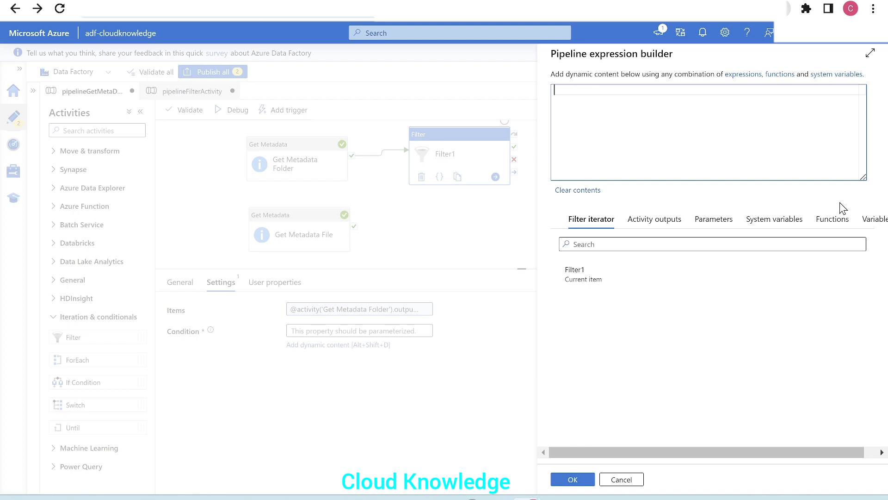
left_click(839, 227)
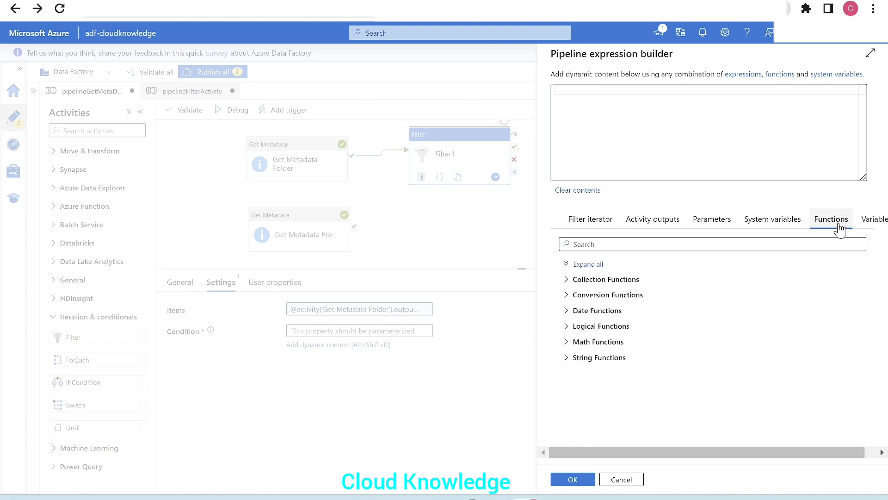
left_click(592, 281)
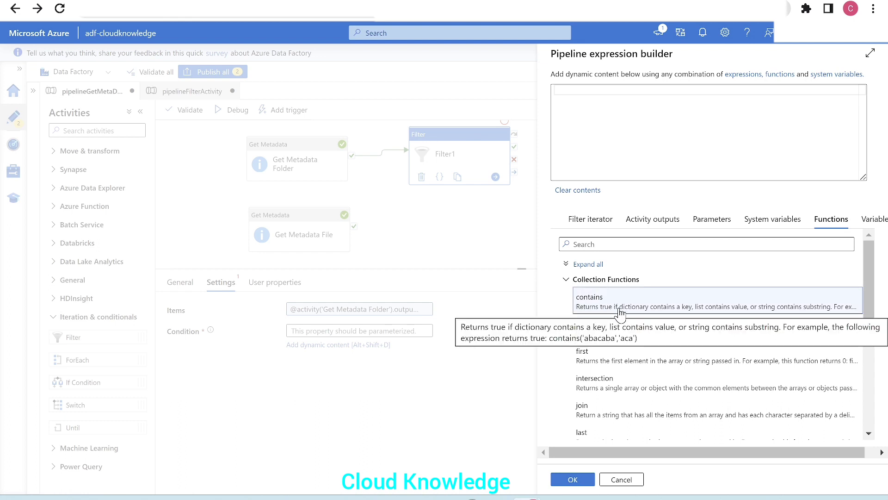
left_click(620, 310)
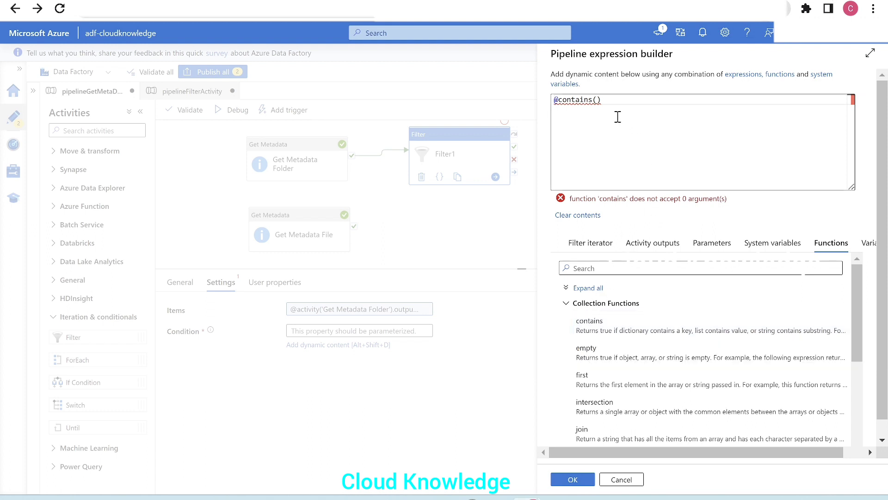
left_click(615, 303)
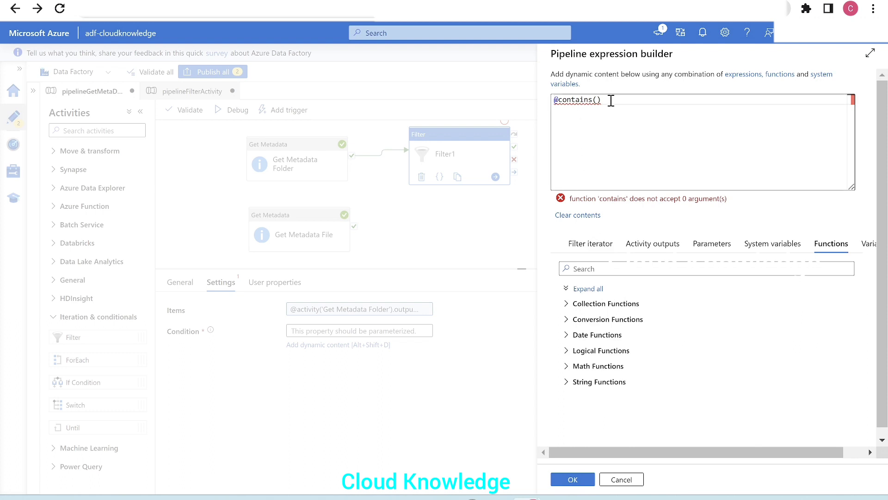
left_click(597, 100)
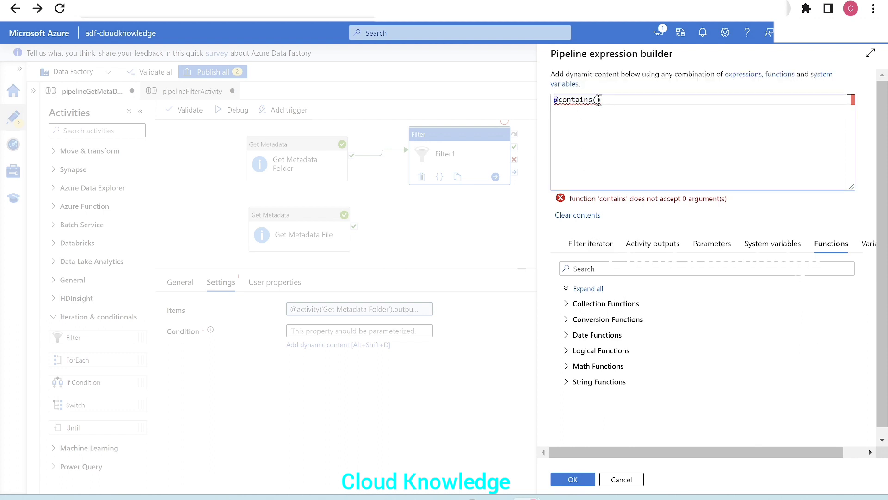
left_click(586, 245)
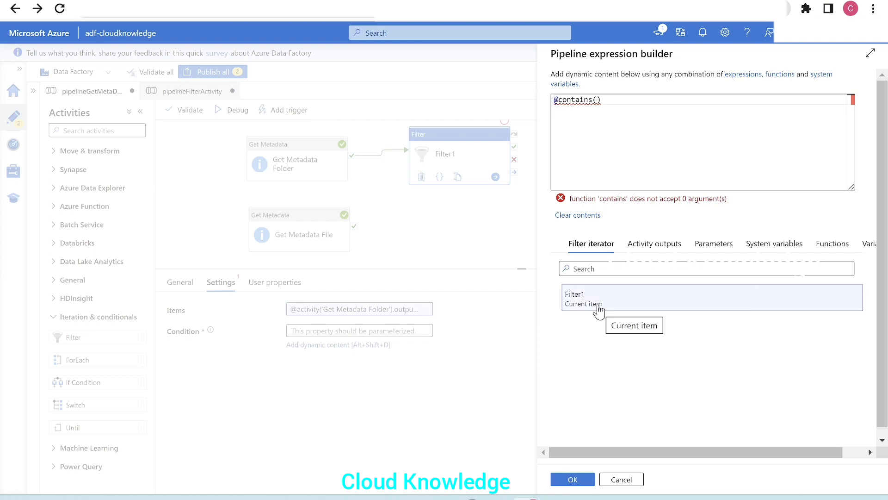
left_click(599, 310)
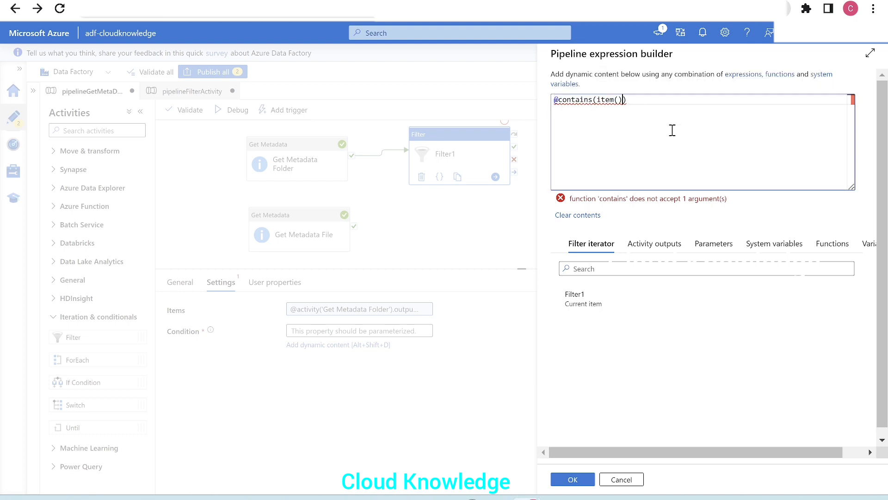
type(".name,")
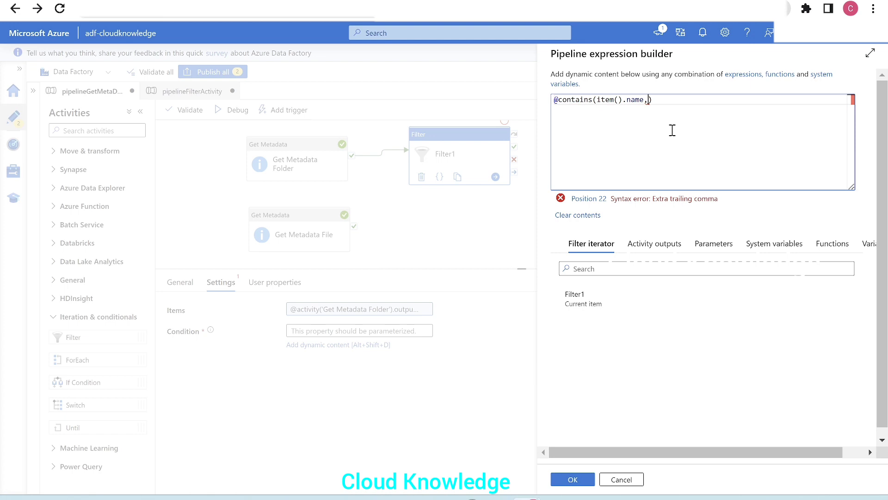
type("'csv")
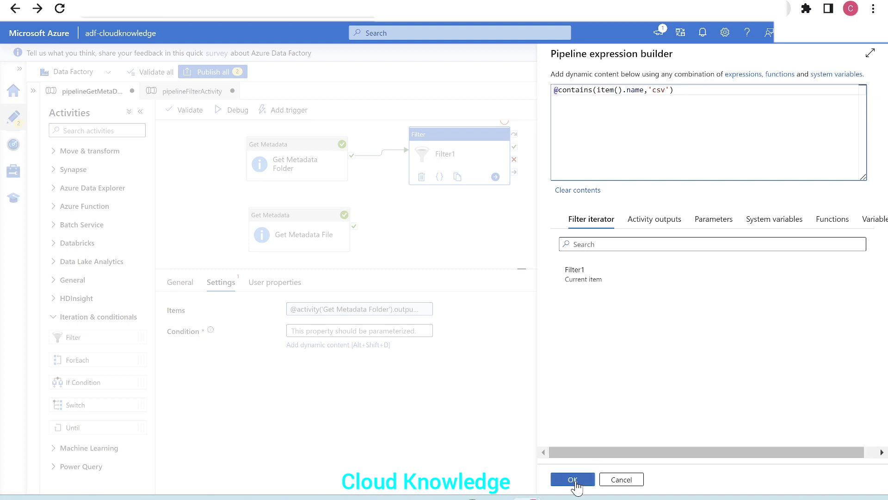
left_click(574, 480)
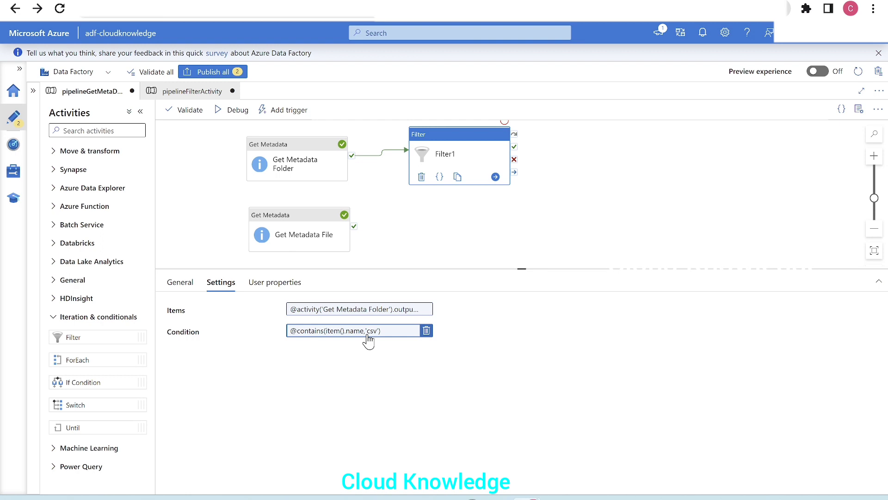
- Compare the childItems array in the Get Metadata Folder output with the Filter activity's Items expression and the Get Metadata Folder field list
left_click(415, 235)
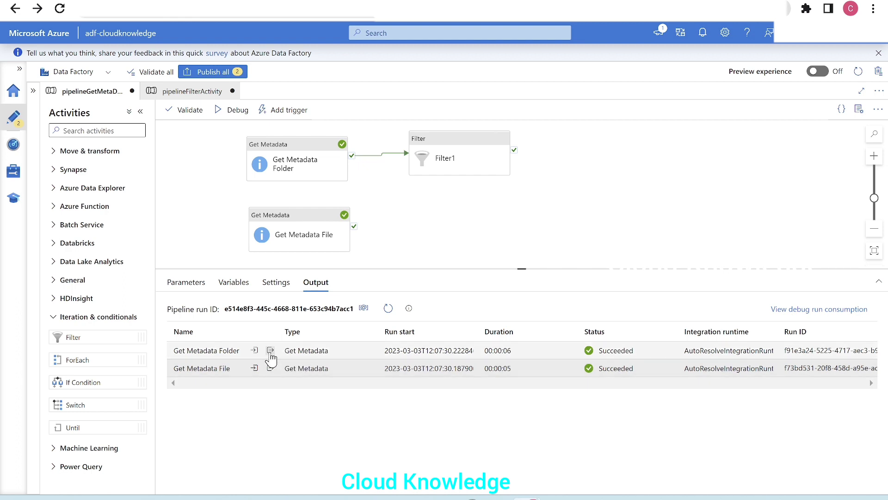
left_click(270, 351)
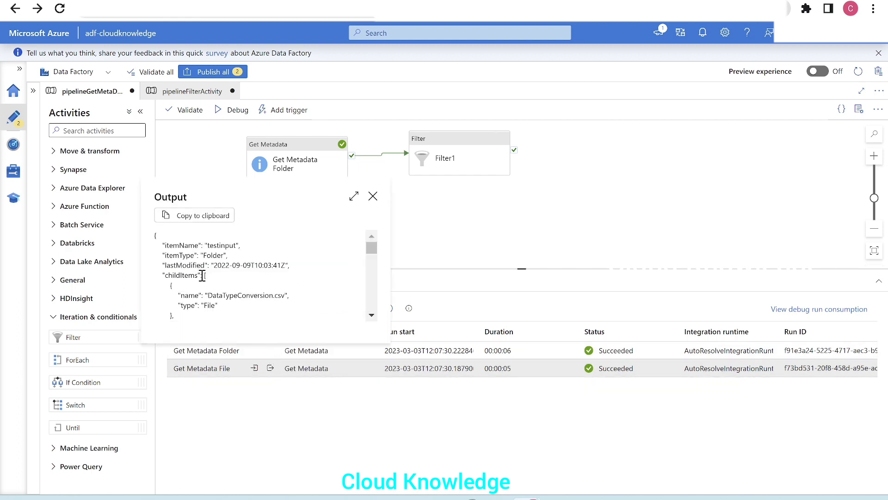
left_click_drag(161, 276, 202, 276)
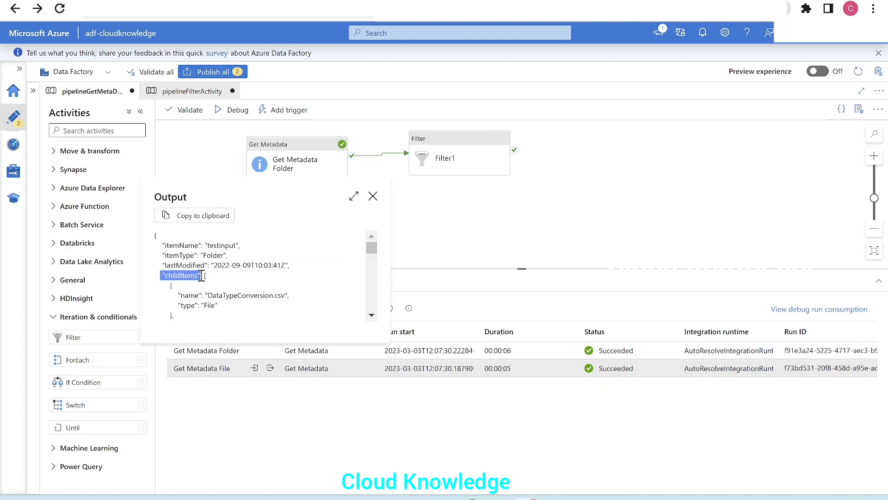
left_click(267, 296)
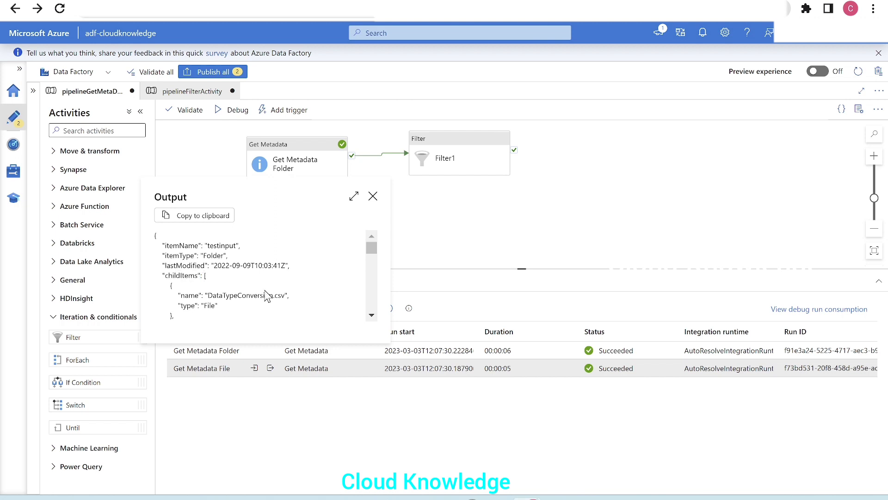
left_click(450, 149)
left_click(437, 151)
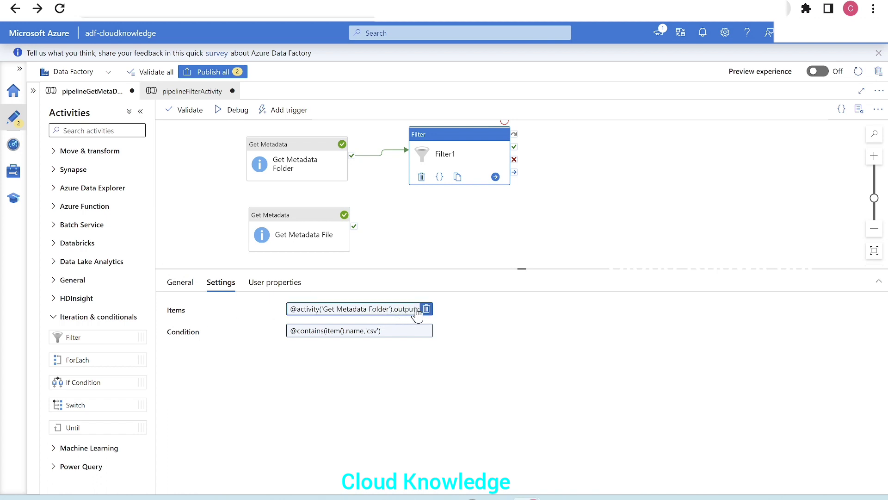
left_click(311, 171)
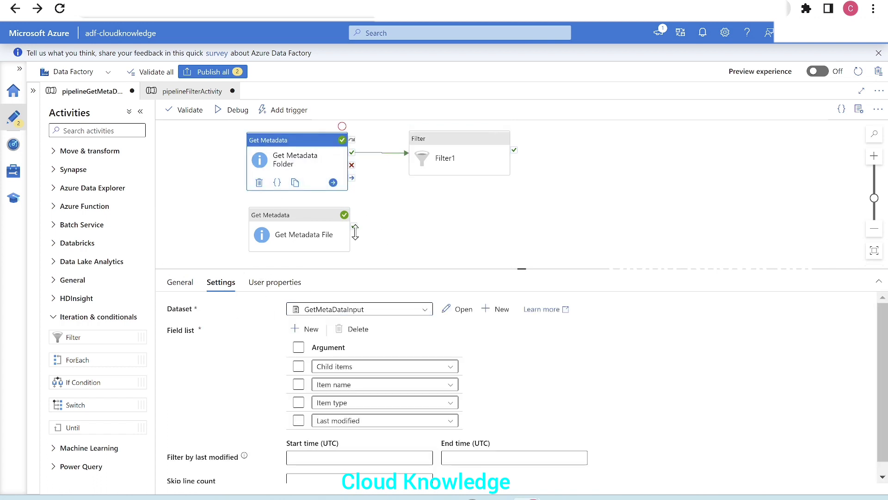
left_click(442, 192)
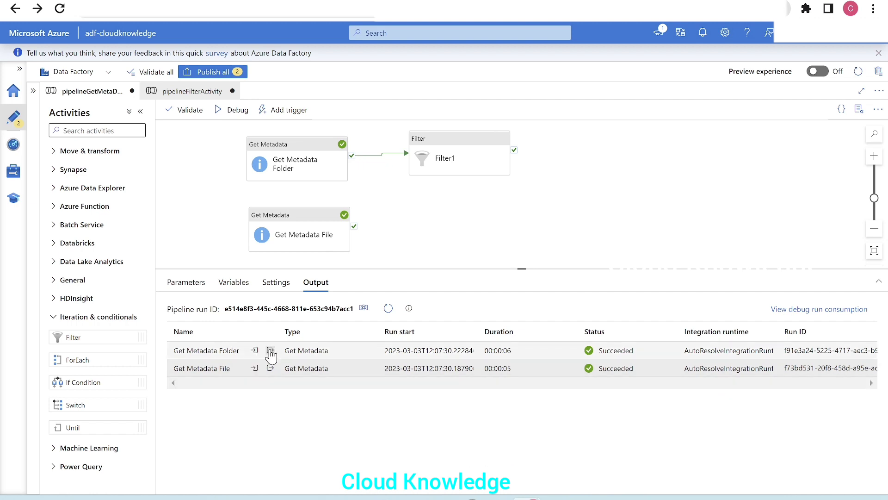
- Examine the name and type of the child items in the Get Metadata Folder output, then review the Filter activity's settings
left_click(271, 350)
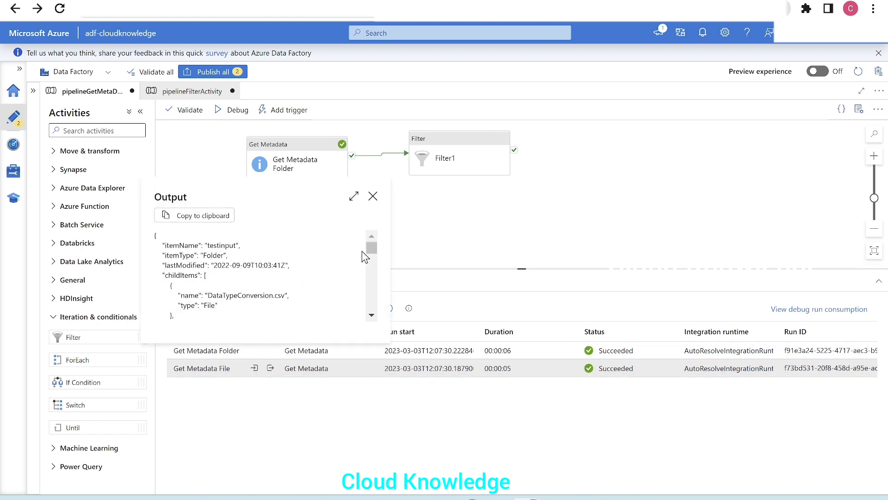
left_click_drag(372, 248, 372, 256)
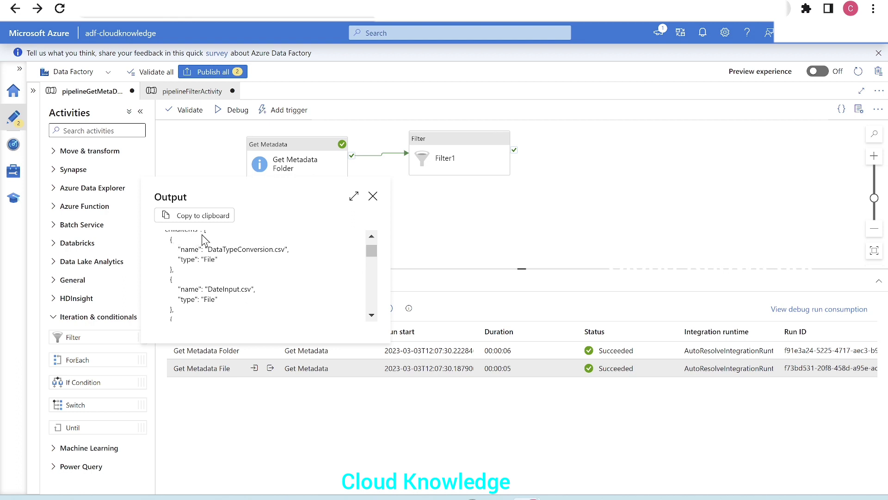
scroll(369, 257, "up", 1)
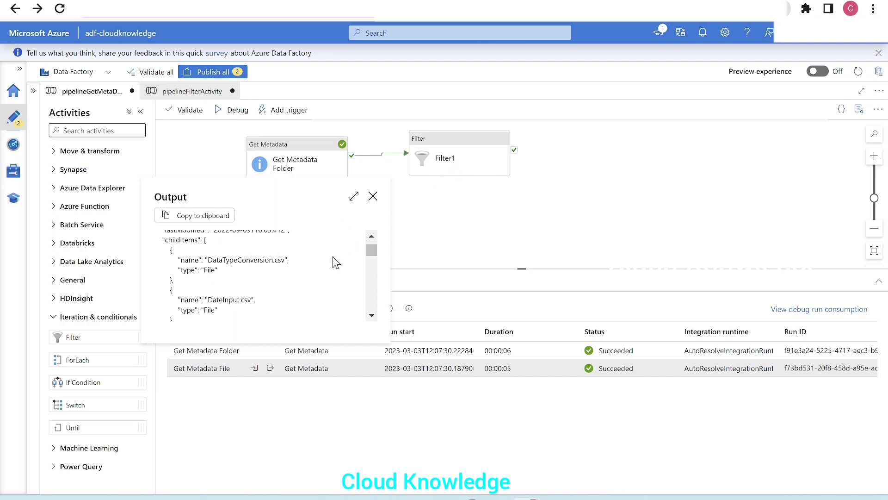
left_click_drag(372, 250, 374, 253)
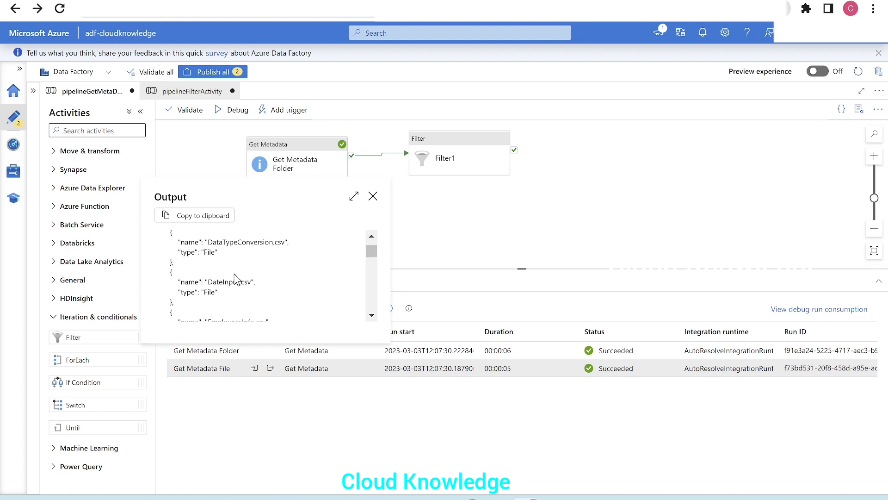
left_click_drag(370, 252, 372, 266)
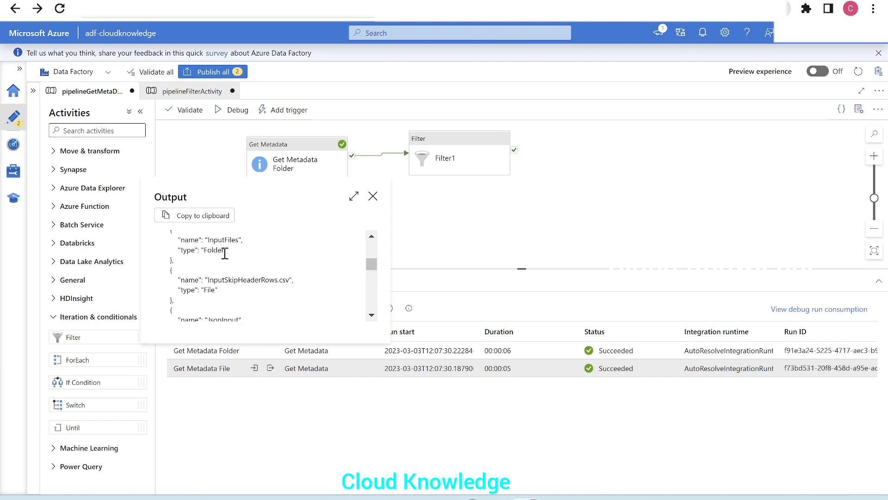
mouse_move(204, 250)
left_mouse_down()
mouse_move(206, 260)
mouse_move(179, 251)
mouse_move(206, 254)
left_mouse_up()
left_click(179, 250)
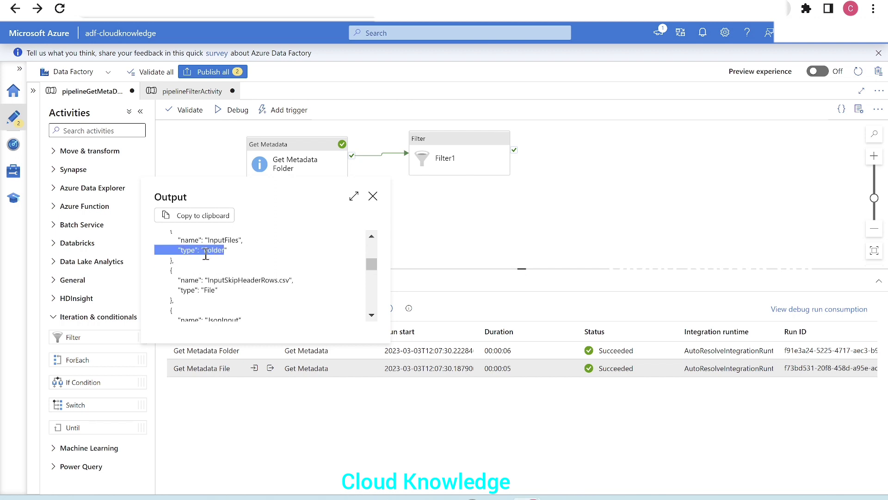
left_click(477, 241)
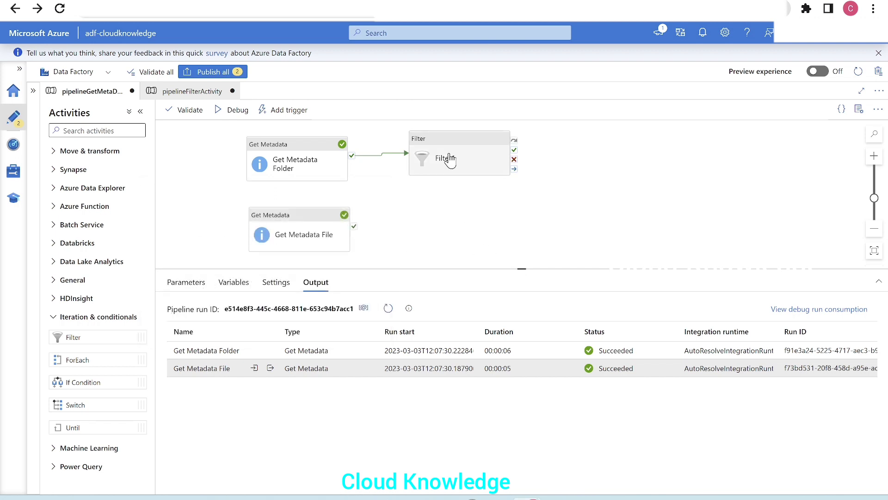
left_click(450, 160)
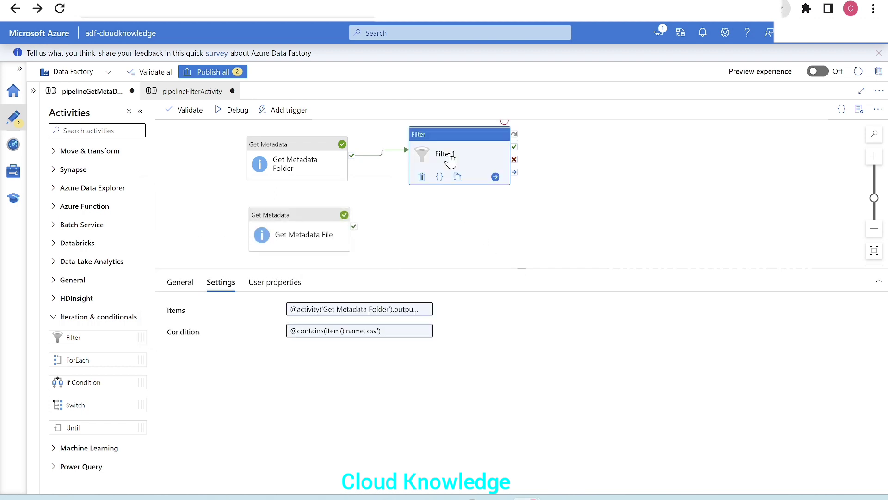
- Run the pipeline in debug mode and check the Filter activity's run input
left_click(421, 253)
left_click(230, 116)
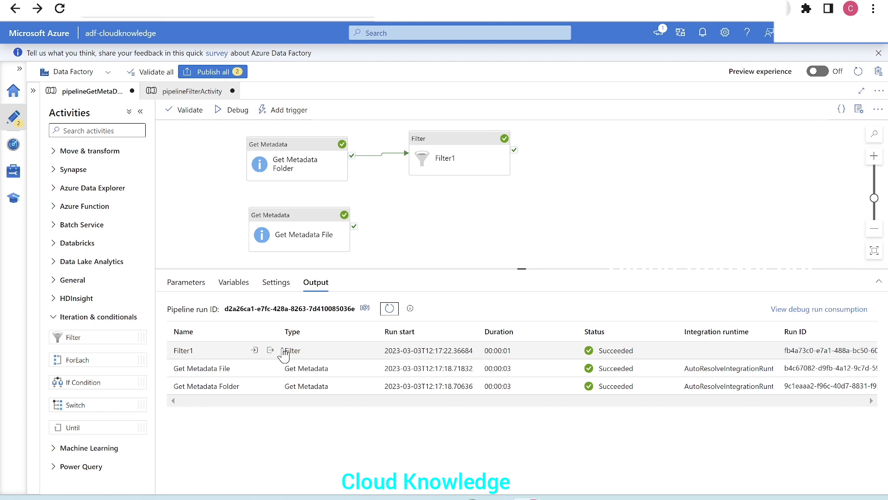
left_click(255, 351)
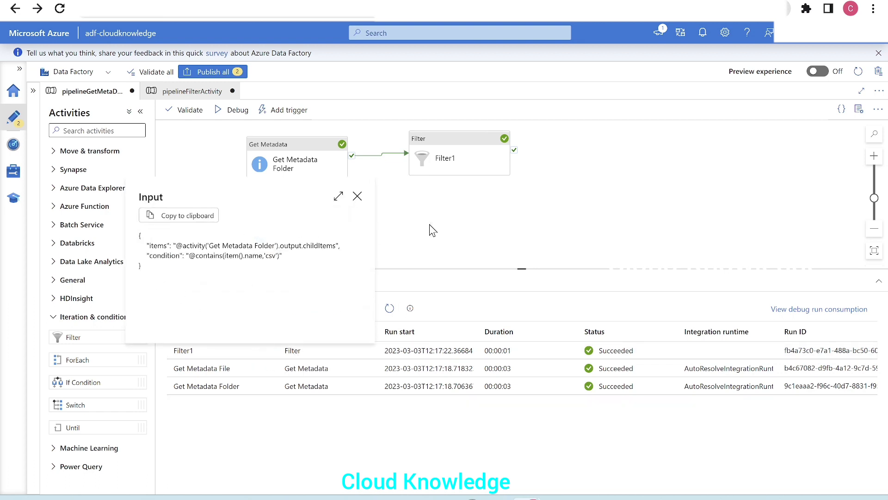
left_click(357, 196)
- Open the Filter activity's run output at full size and examine its item counts and the filtered file names
left_click(270, 351)
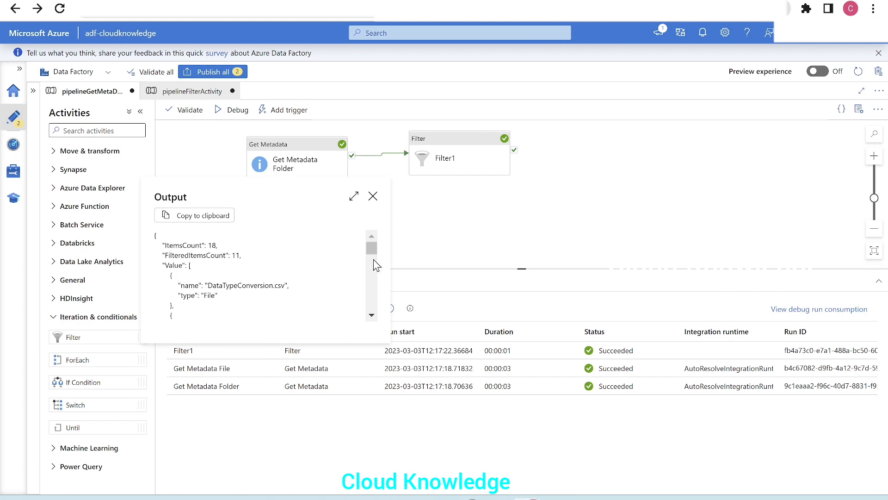
left_click(354, 197)
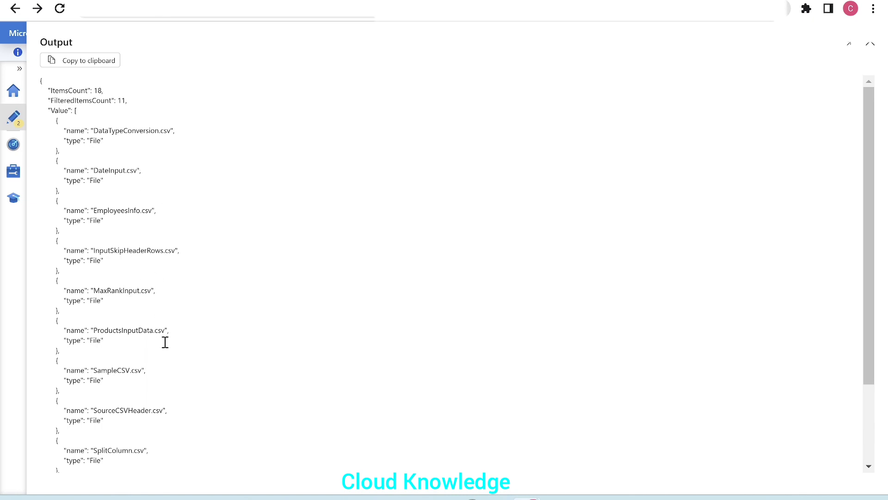
scroll(165, 343, "down", 2)
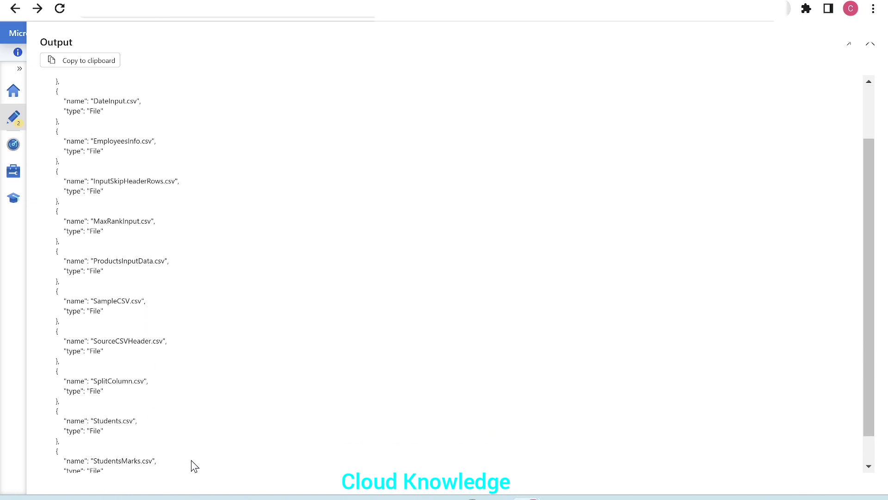
scroll(191, 460, "down", 1)
scroll(264, 428, "up", 3)
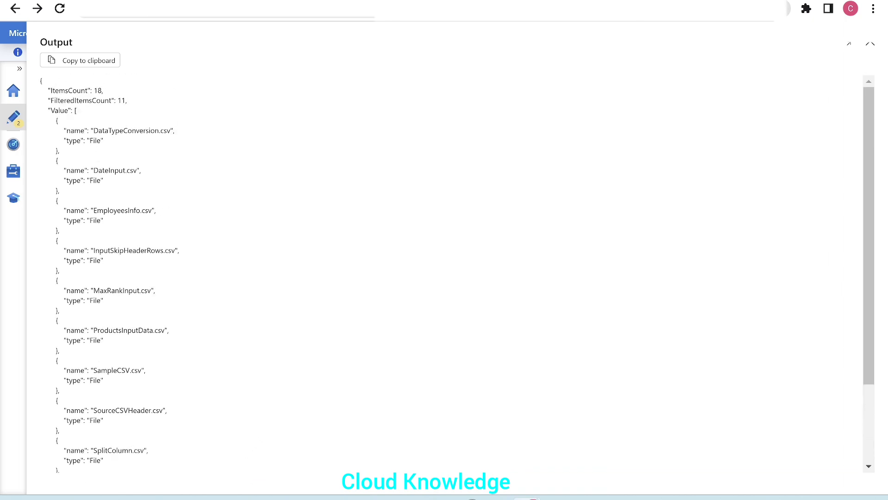
- Close the Filter run output and review the Condition expression in the Filter1 activity's settings without changing it
left_click(871, 44)
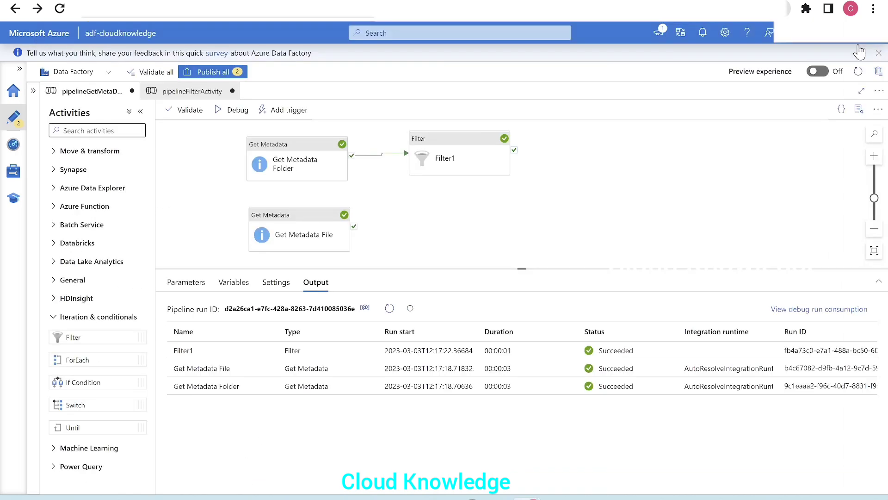
left_click(440, 159)
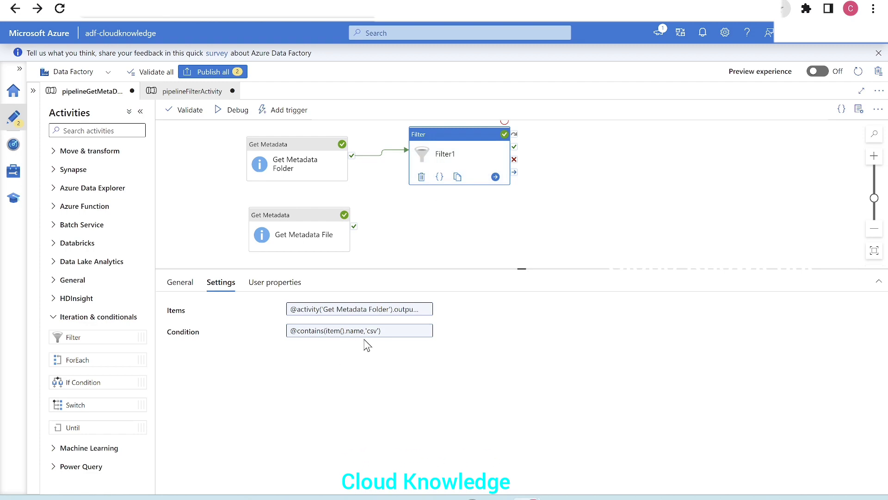
left_click(402, 332)
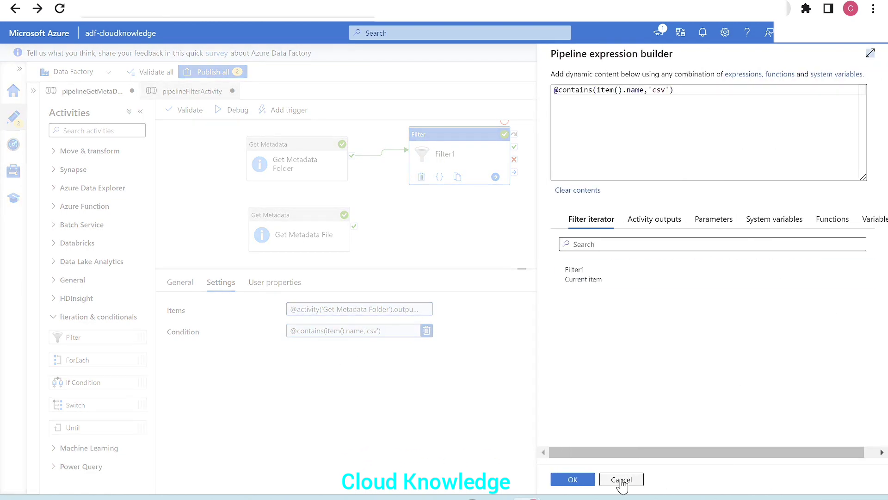
left_click(622, 480)
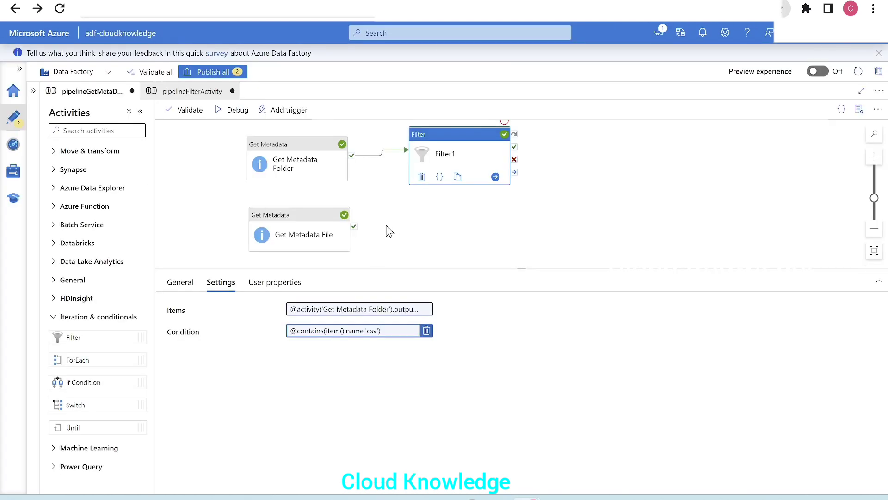
- Open the Get Metadata Folder run output at full size and examine the name and type of its child items
left_click(393, 232)
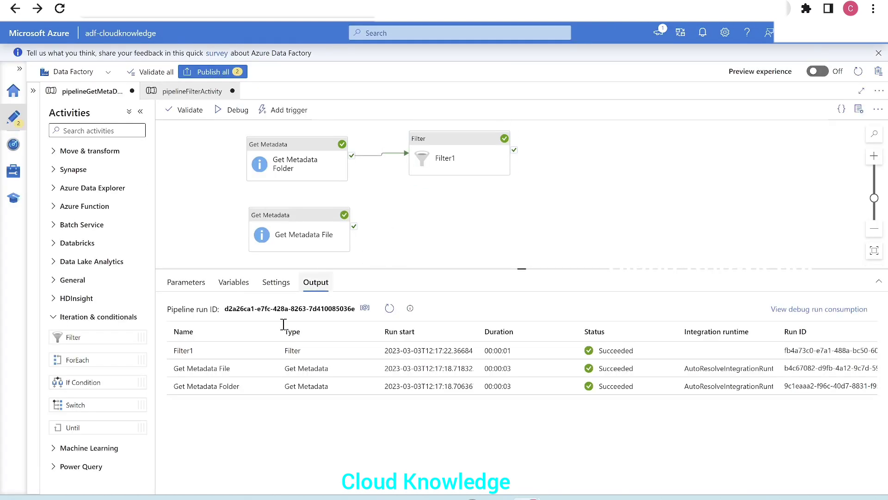
mouse_move(209, 390)
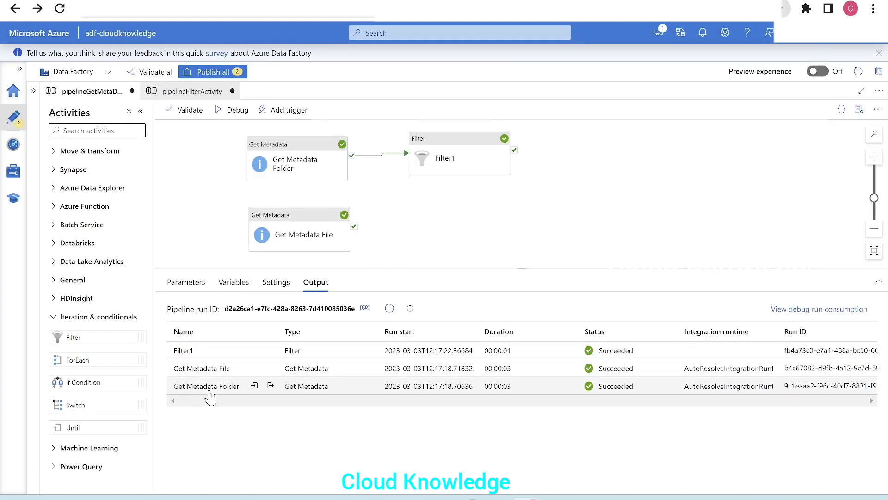
left_click(270, 387)
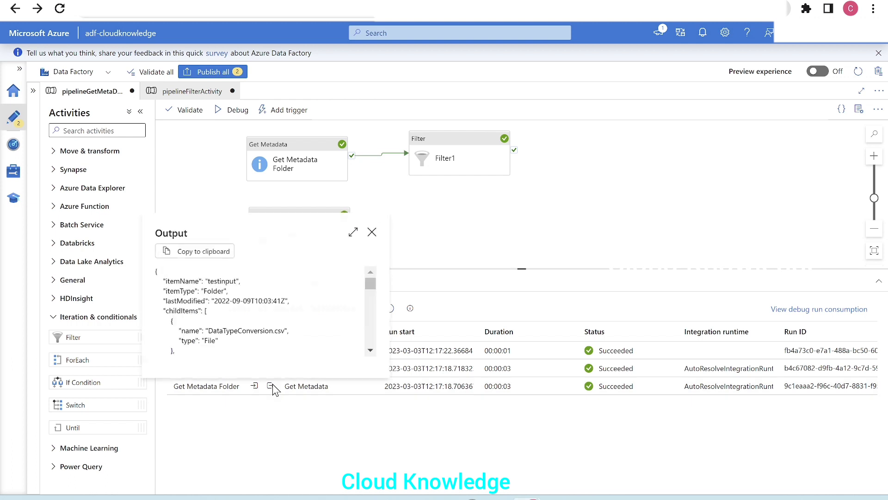
left_click(356, 233)
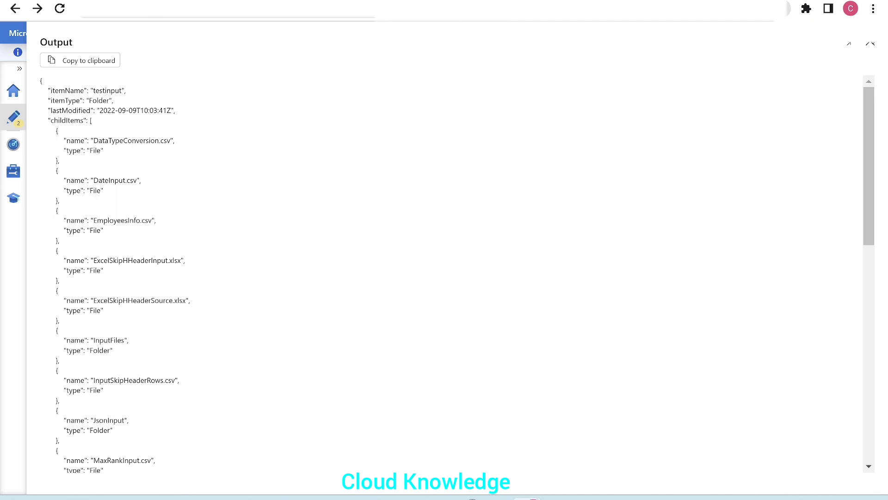
left_click(882, 48)
left_click(454, 148)
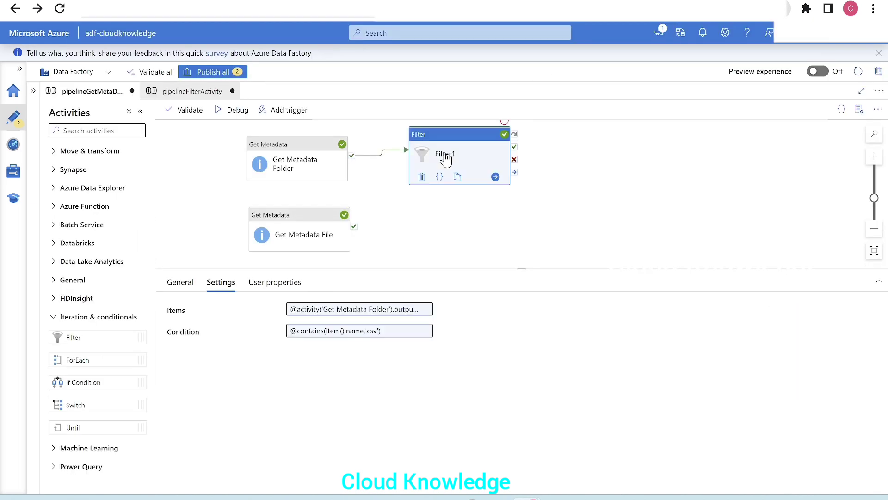
left_click(379, 332)
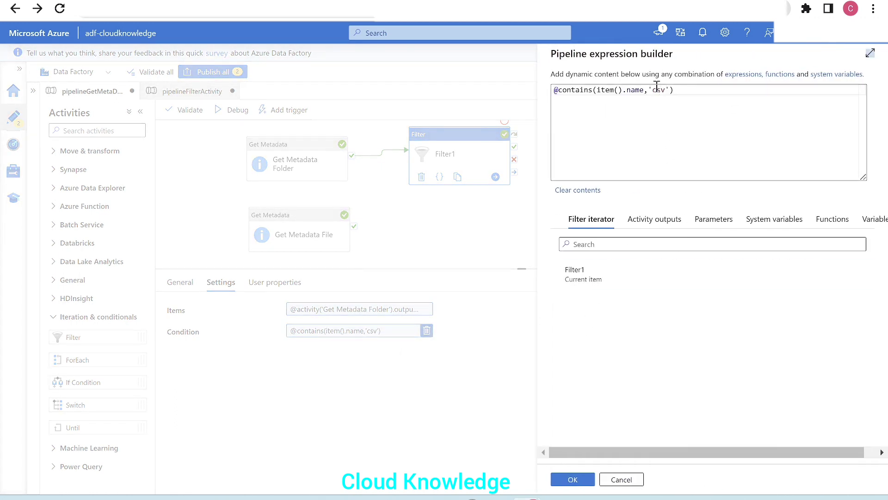
left_click(644, 90)
key("BackSpace")
key("BackSpace")
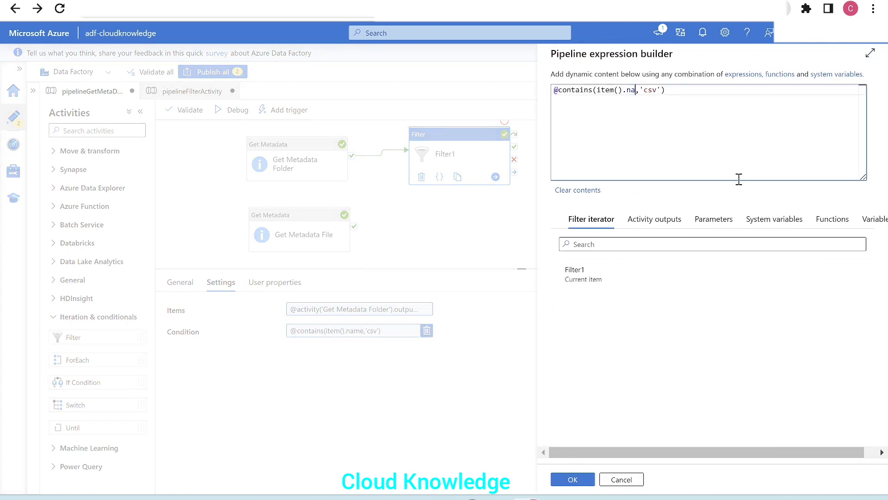
key("BackSpace")
key("BackSpace")
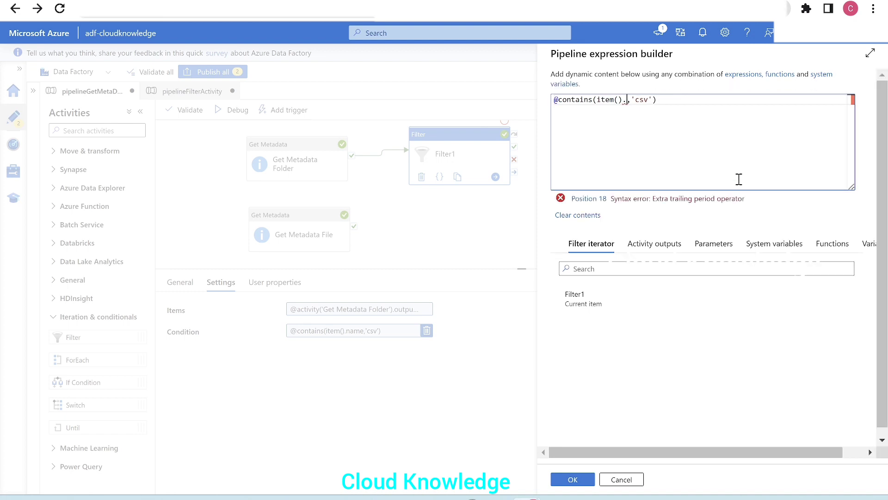
type("type")
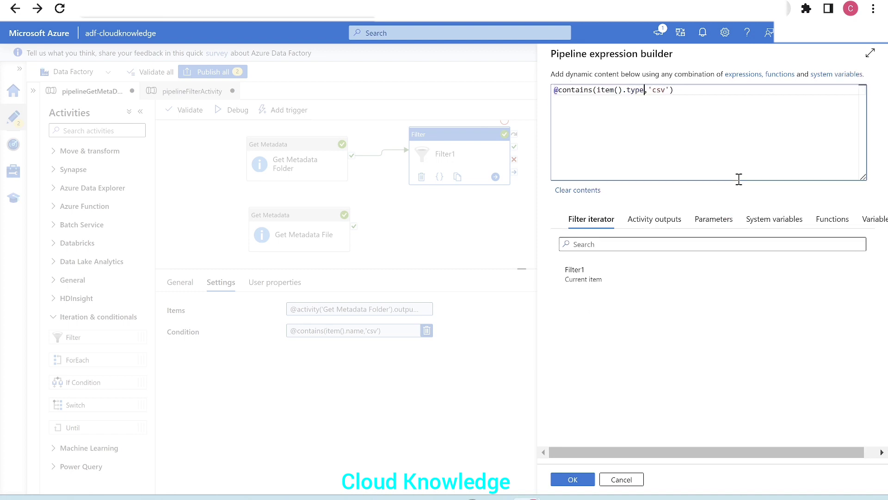
key("BackSpace")
key("BackSpace")
key("BackSpace")
type("Folder")
left_click(573, 479)
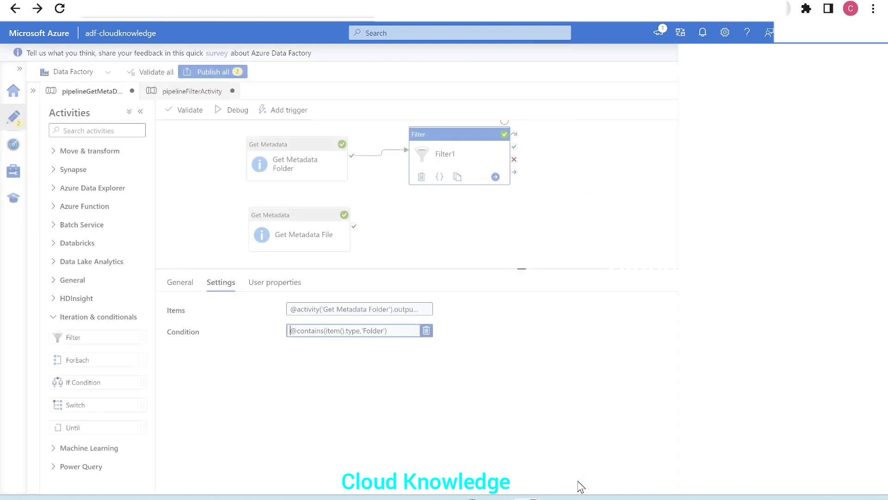
- Run the pipeline in debug mode and examine the Filter1 run output at full size
left_click(236, 113)
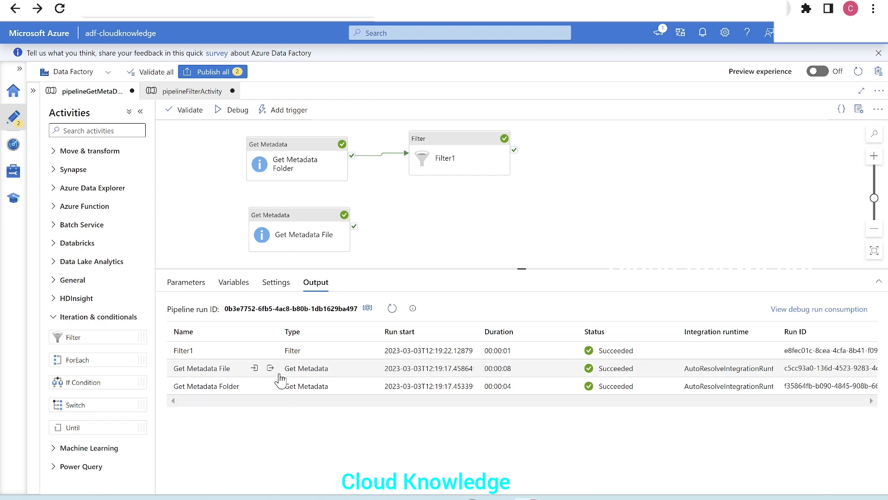
left_click(272, 352)
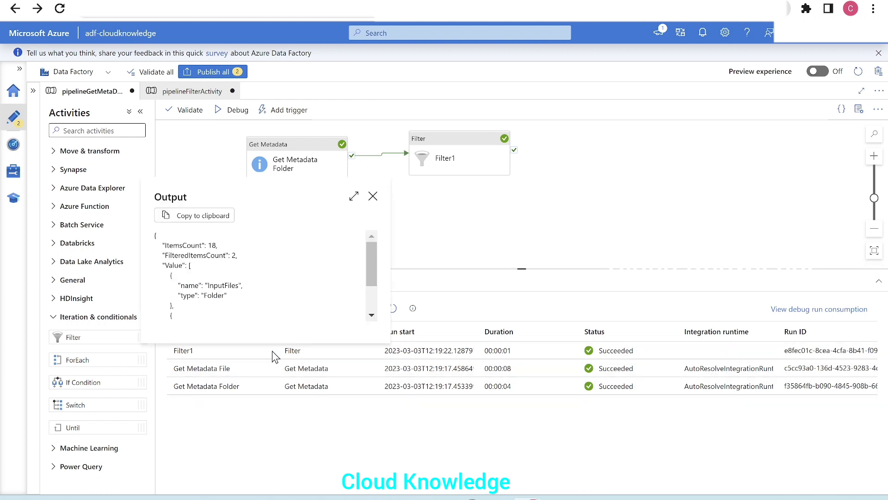
left_click(356, 198)
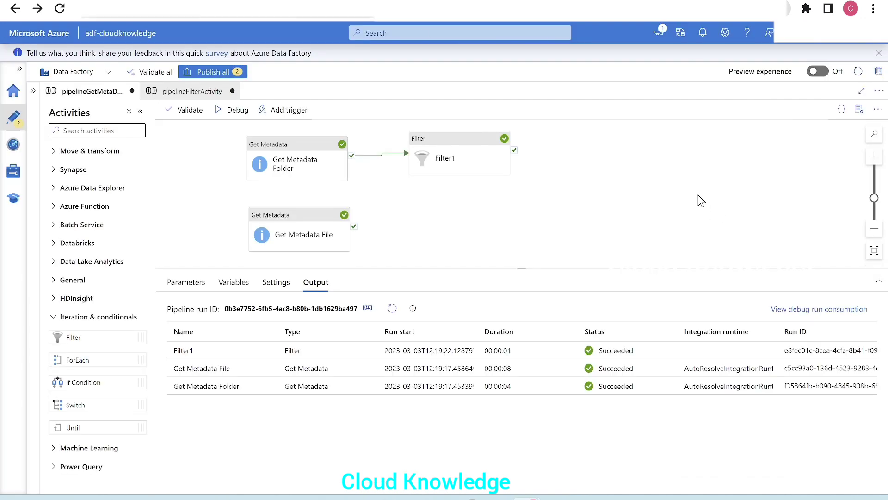
- Rearrange the Get Metadata Folder and Filter1 activities, then show the Get Metadata File settings with a taller canvas area
left_click(289, 167)
left_click(444, 166)
left_click_drag(443, 166, 422, 165)
left_click(272, 254)
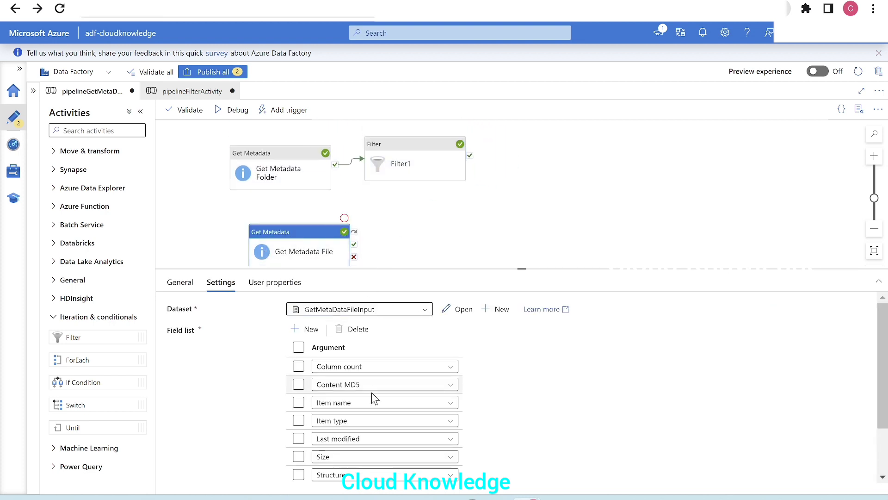
left_click_drag(369, 269, 369, 293)
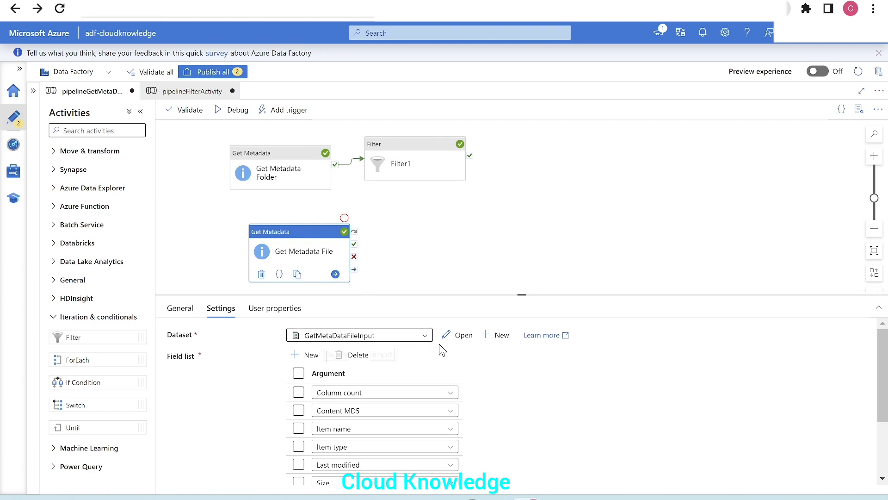
- Open the GetMetaDataFileInput dataset and view the contents of its source file, Students.csv, in the testinput storage container
left_click(459, 332)
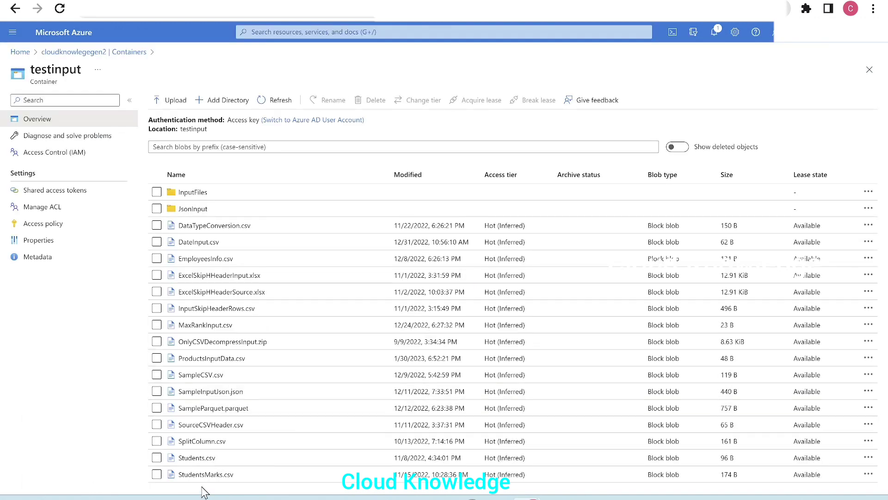
left_click(199, 458)
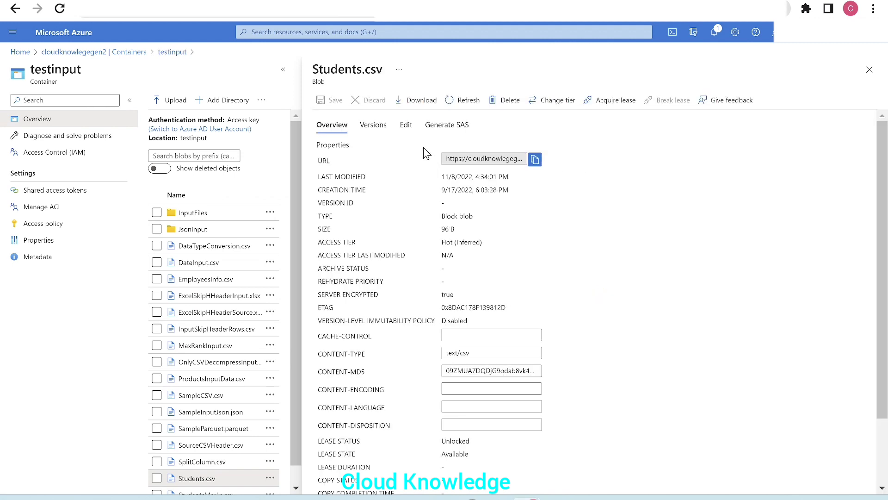
left_click(407, 125)
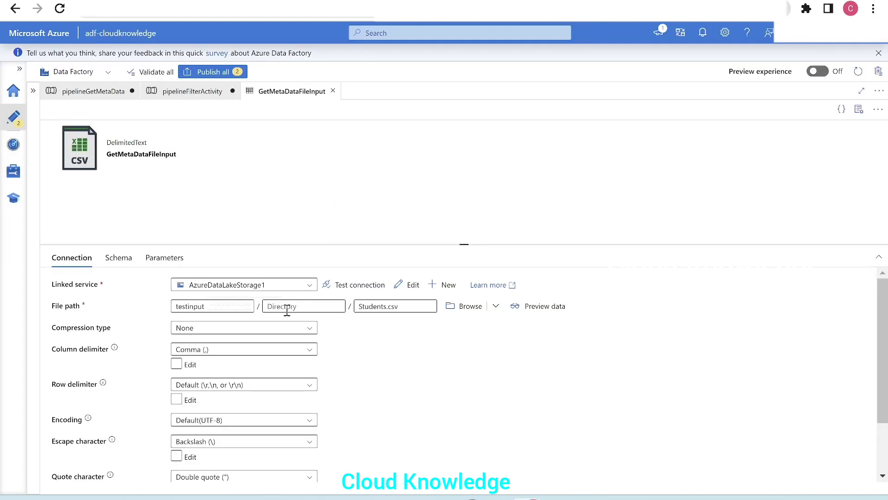
- Return to the Get Metadata pipeline and open the Get Metadata File run output at full size
left_click(116, 90)
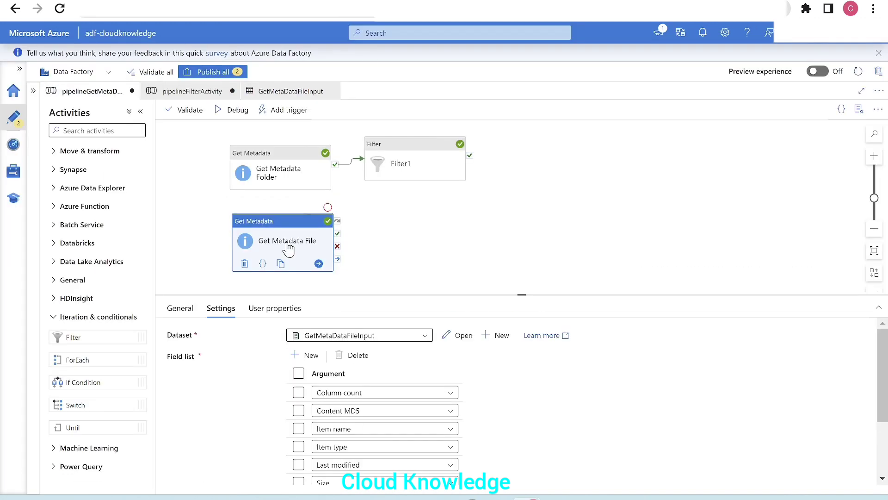
left_click(458, 241)
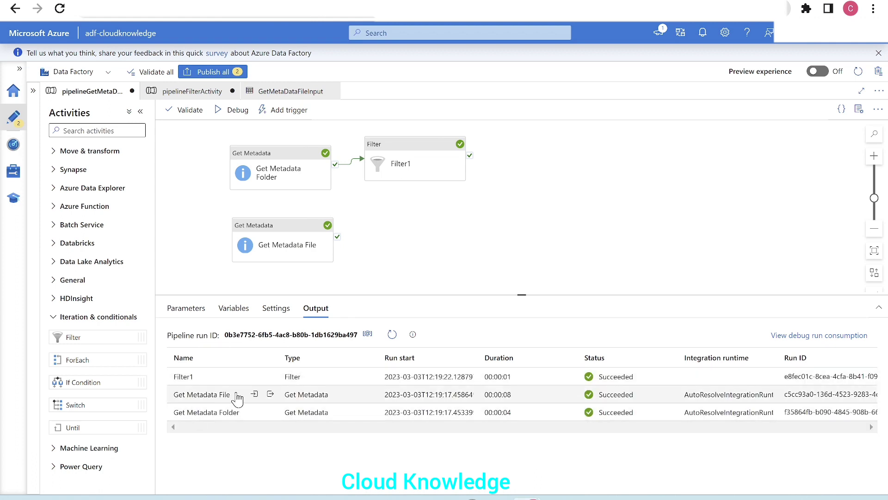
left_click(270, 394)
left_click(354, 240)
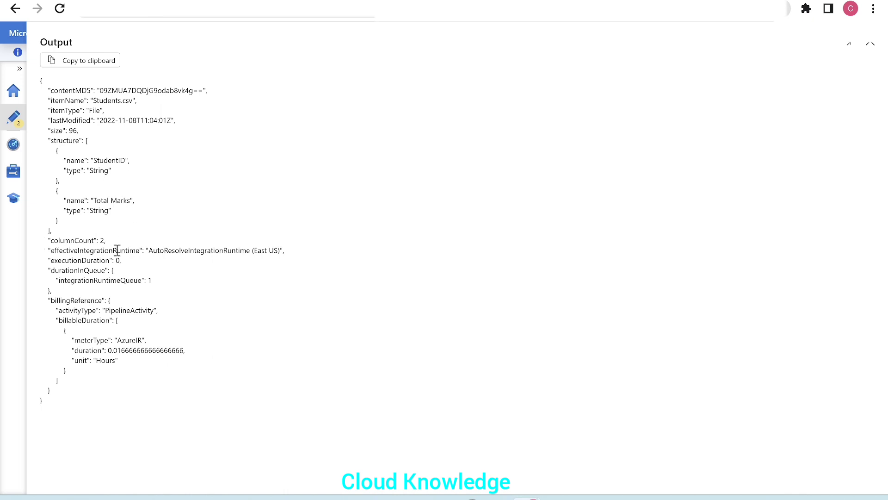
- Examine the structure array in the Get Metadata File output, including each column's name and type, and close the output
left_click_drag(113, 239, 42, 109)
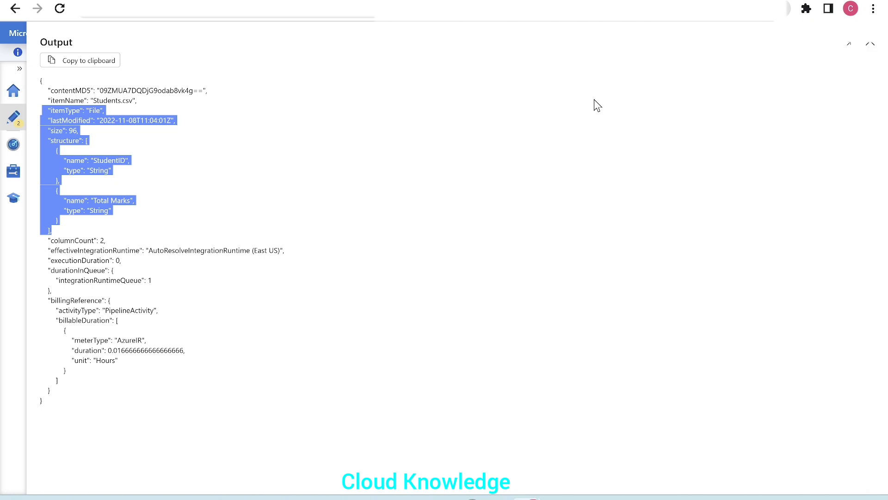
left_click(321, 187)
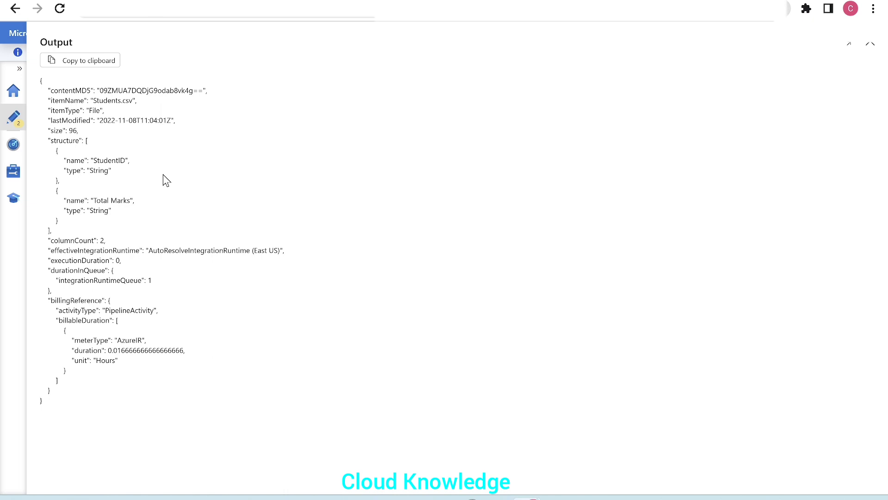
left_click_drag(139, 173, 68, 154)
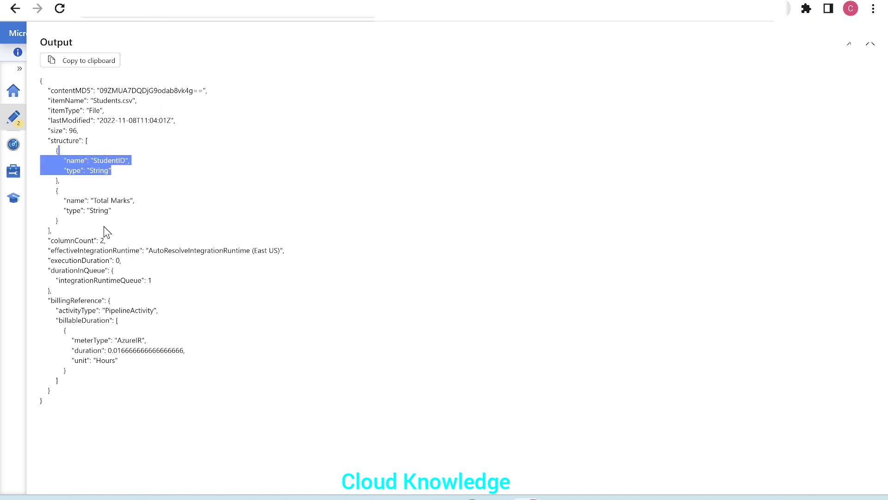
left_click(111, 214)
left_click_drag(111, 214, 98, 202)
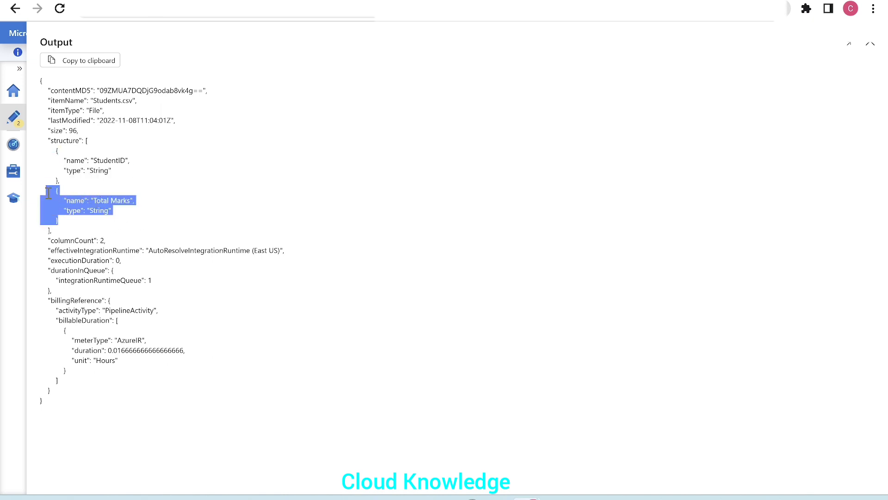
left_click(243, 186)
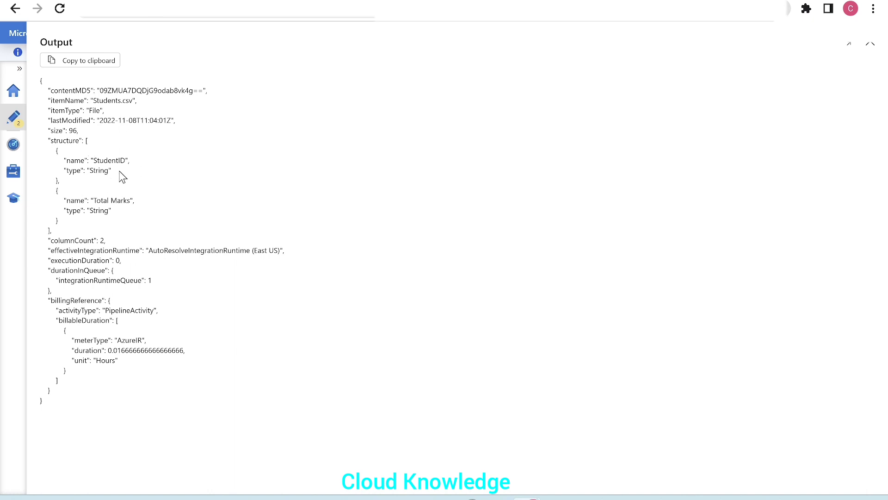
left_click_drag(112, 172, 52, 163)
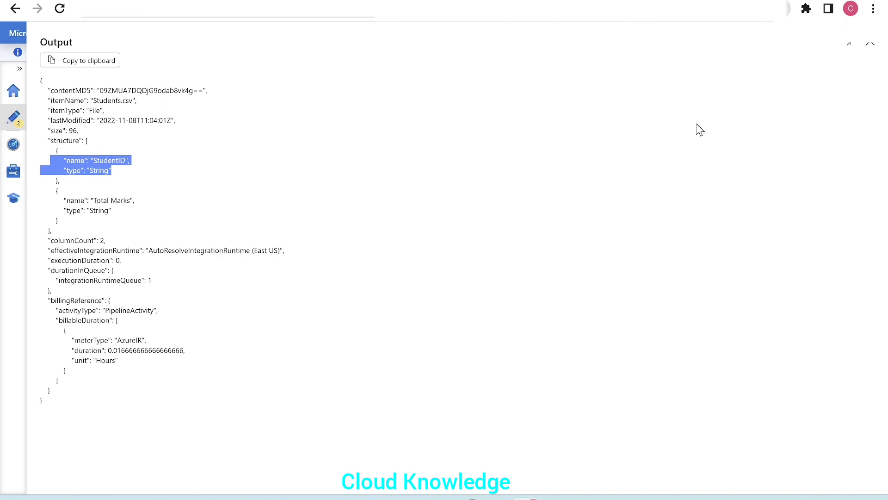
left_click(871, 44)
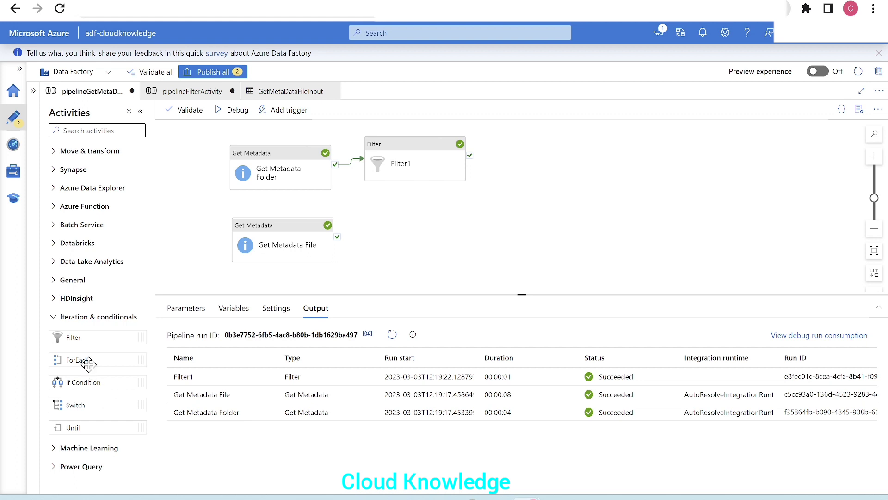
- Add a second Filter activity beside Get Metadata File, connect it to that activity's success output, and space the two apart
left_click_drag(74, 338, 428, 239)
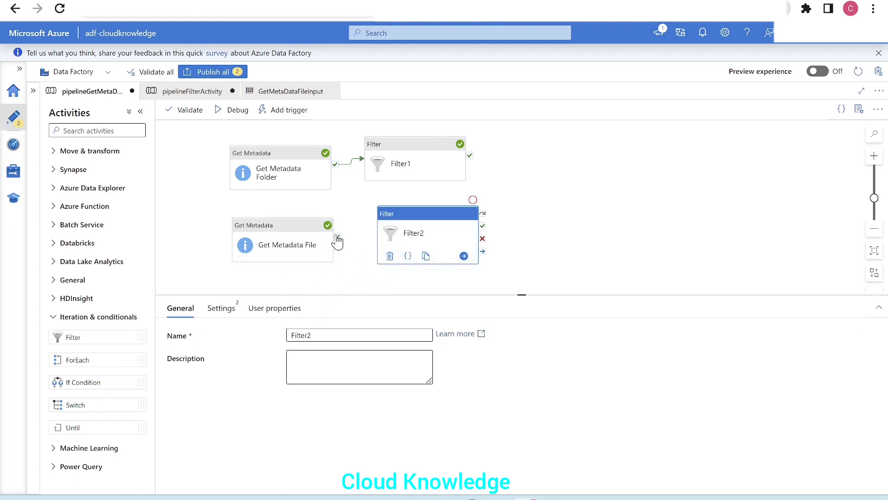
left_click_drag(338, 237, 402, 239)
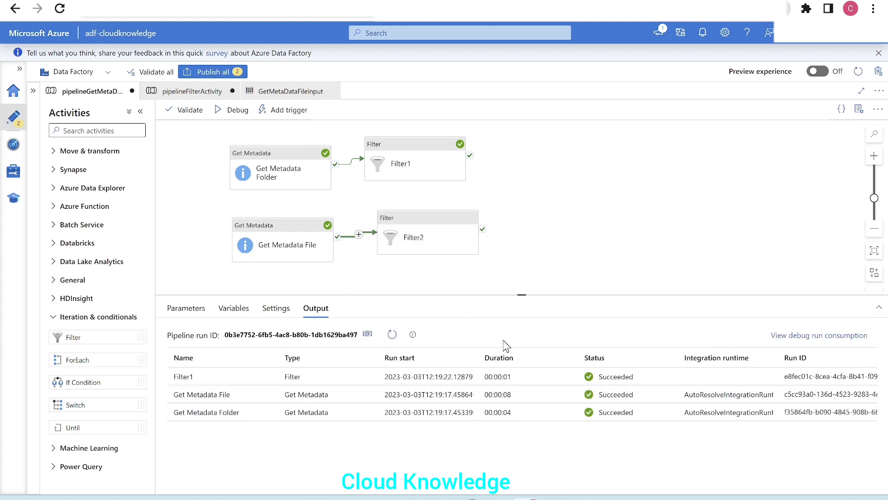
left_click_drag(294, 244, 265, 229)
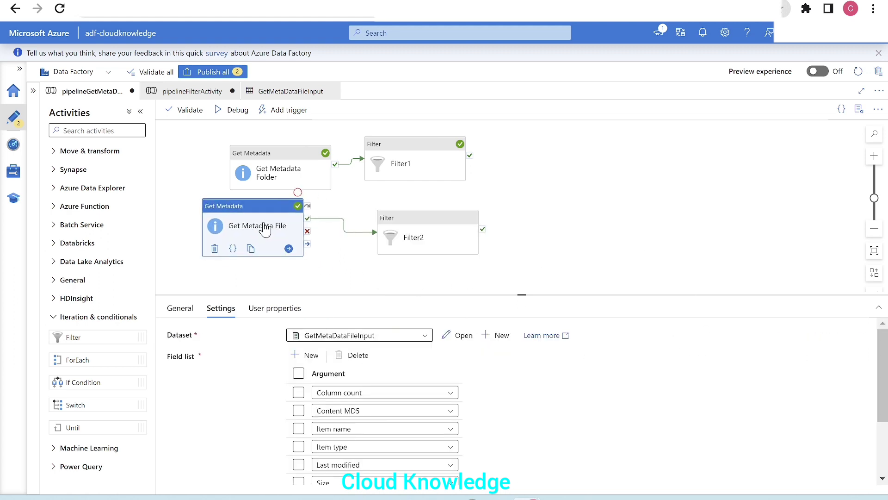
left_click(430, 239)
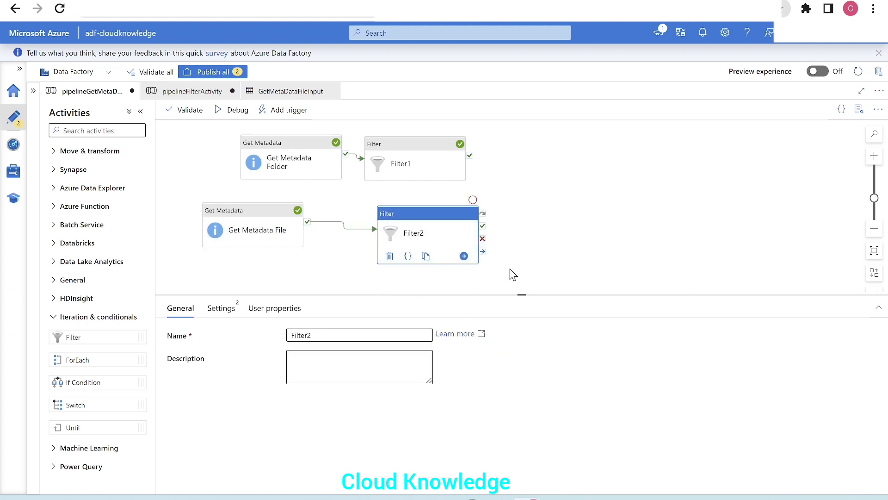
left_click(220, 309)
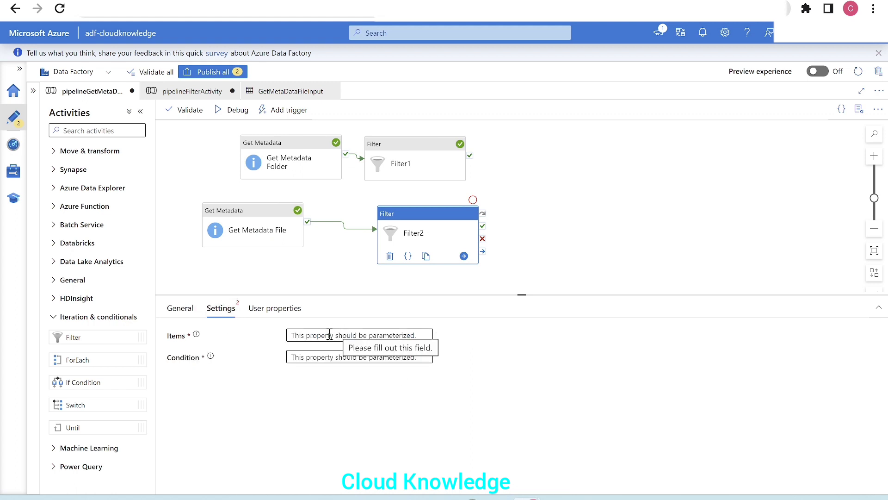
mouse_move(197, 335)
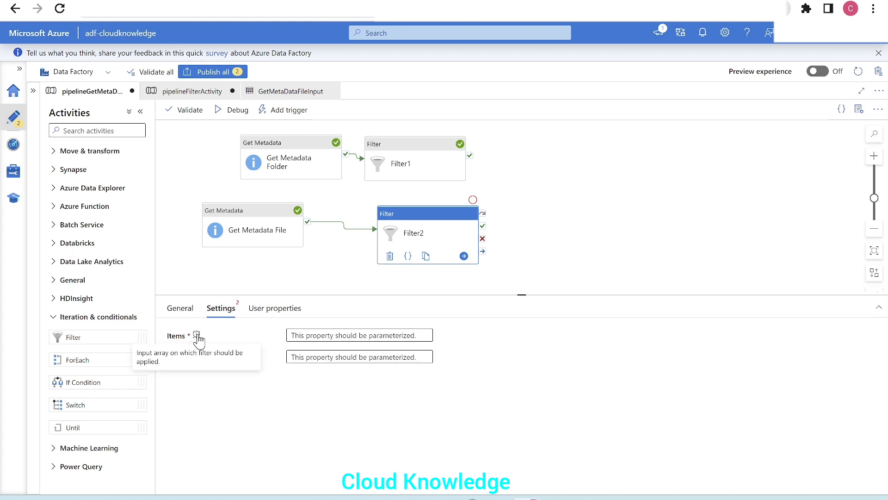
left_click(300, 336)
left_click(327, 352)
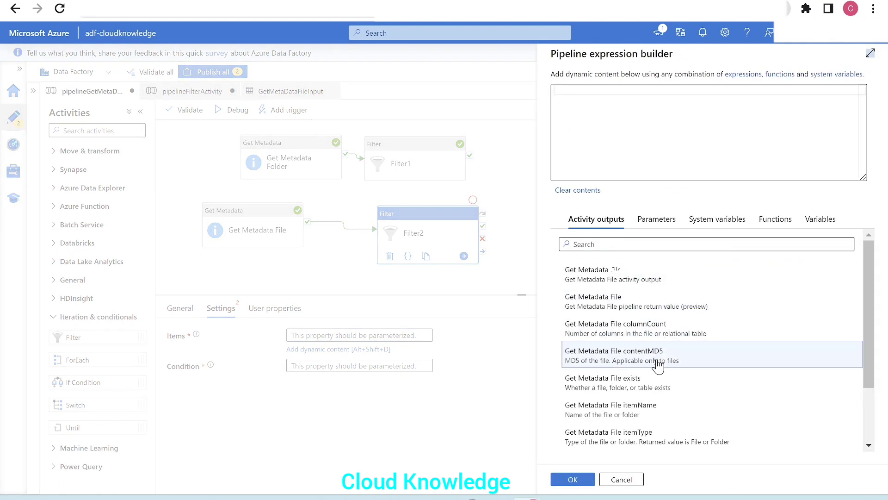
scroll(657, 388, "down", 2)
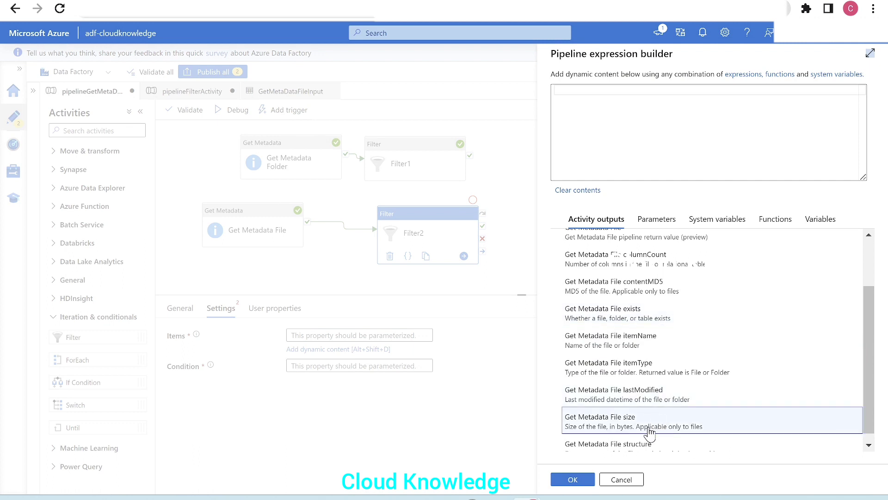
scroll(640, 439, "down", 1)
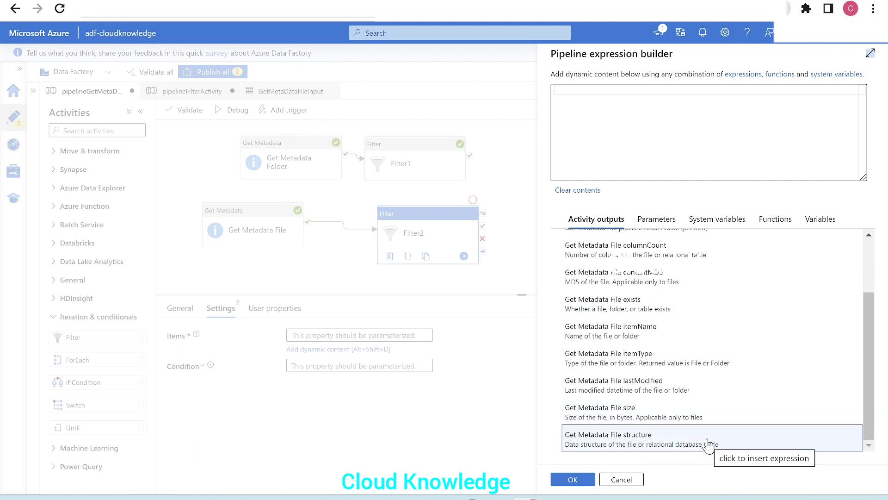
left_click(689, 445)
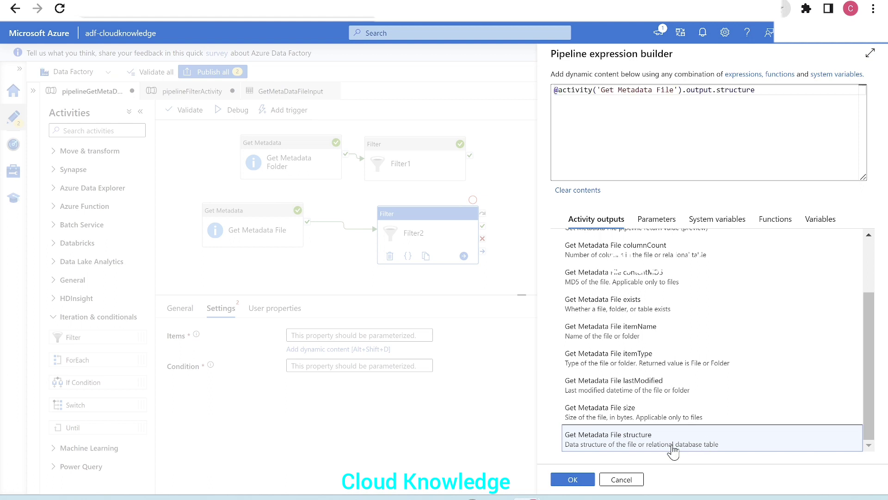
left_click(573, 483)
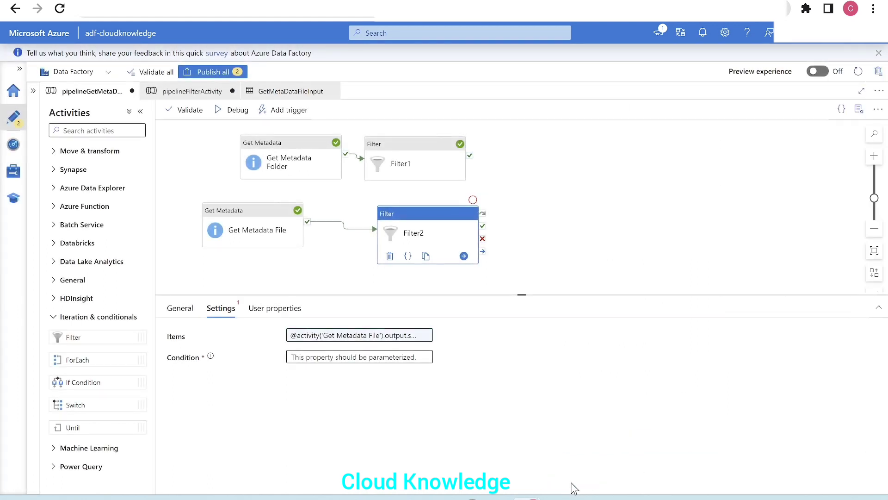
- View the structure array in the Get Metadata File run output, highlight the StudentID name entry, and close the output
left_click(593, 225)
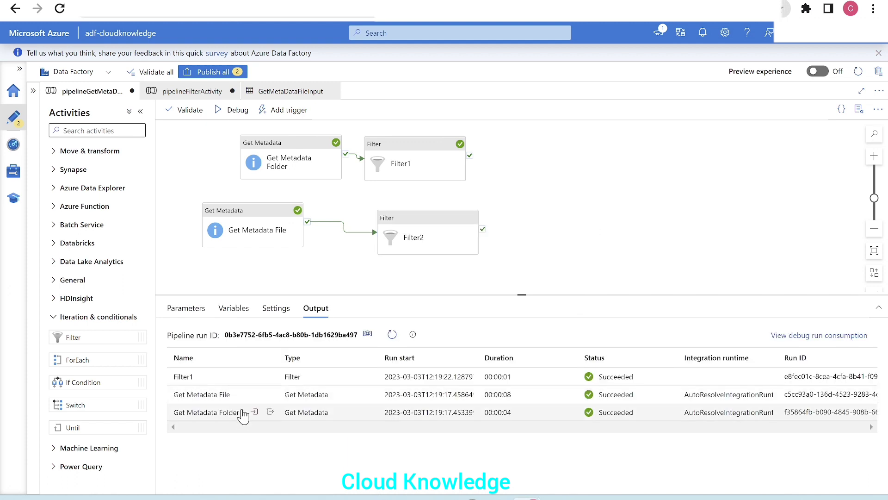
left_click(270, 395)
scroll(266, 349, "down", 3)
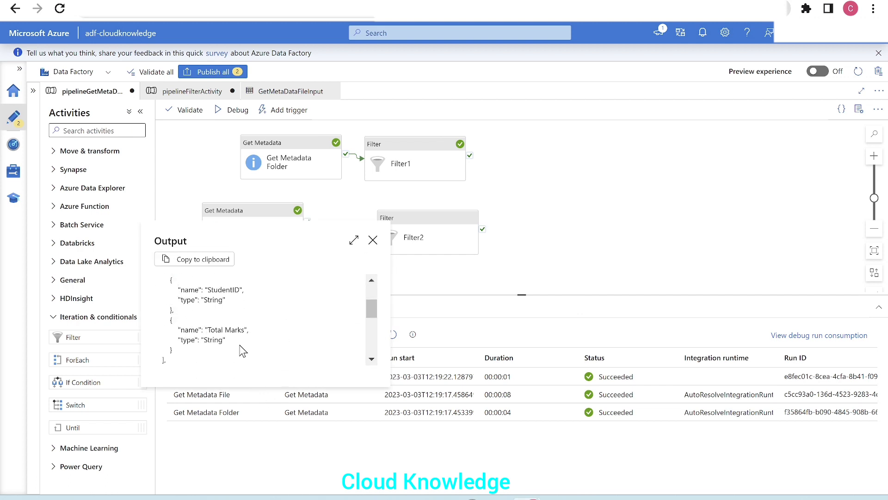
left_click_drag(177, 291, 248, 296)
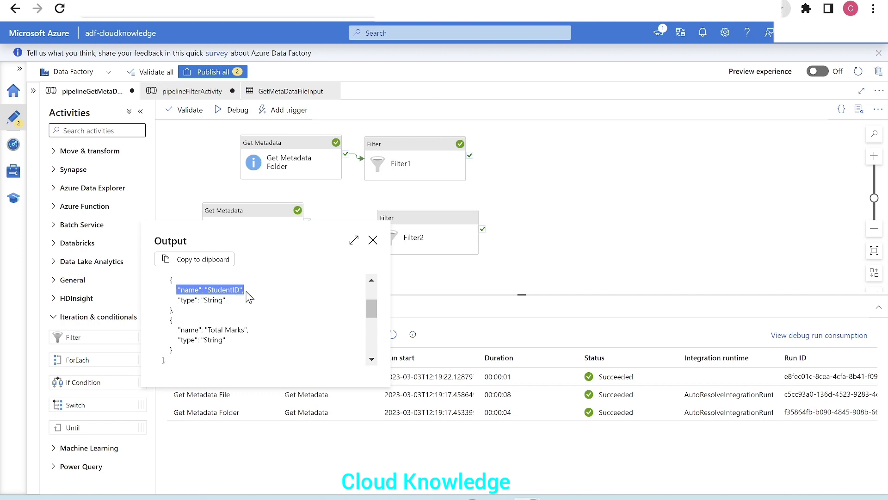
left_click(652, 230)
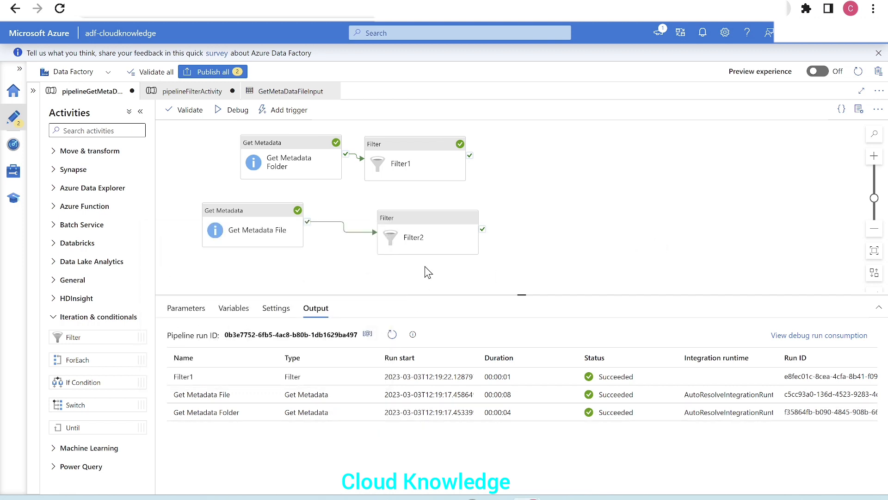
left_click(414, 250)
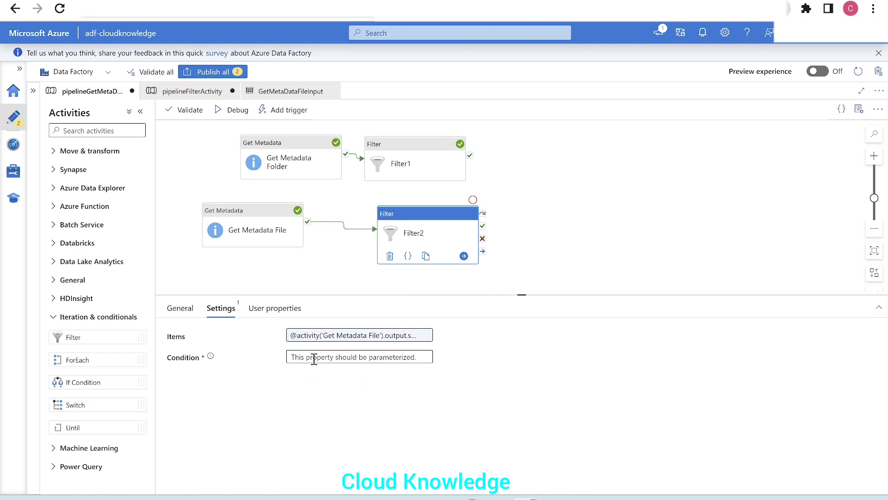
left_click(356, 358)
left_click(326, 372)
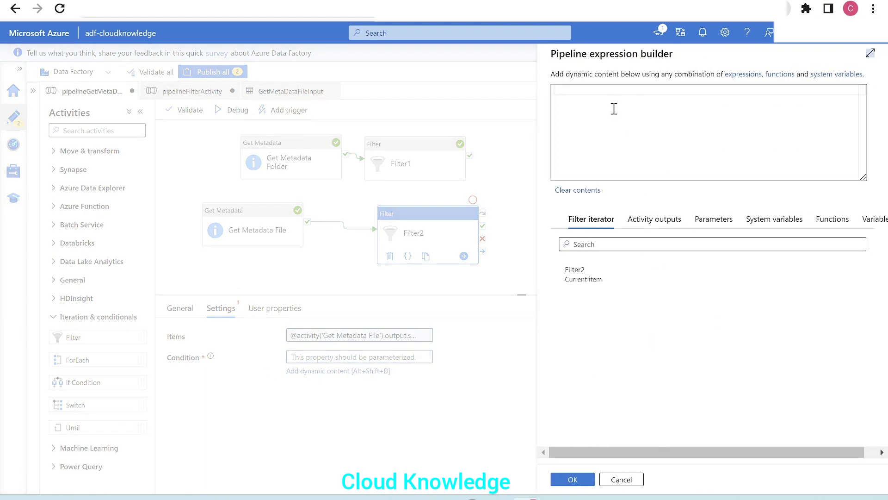
left_click(832, 219)
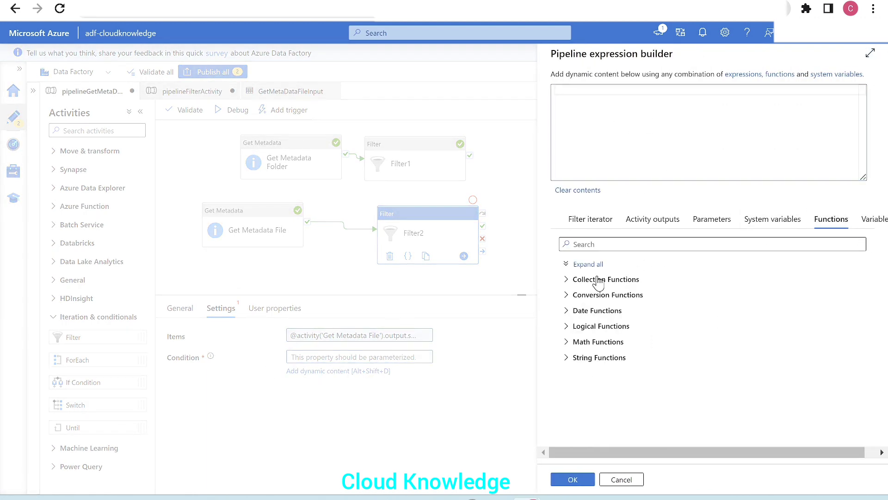
left_click(591, 280)
left_click(594, 306)
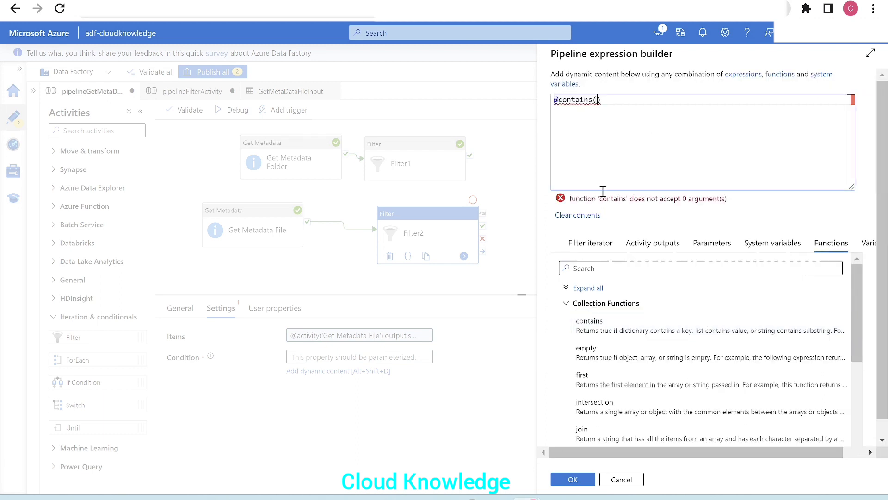
left_click(577, 245)
left_click(576, 301)
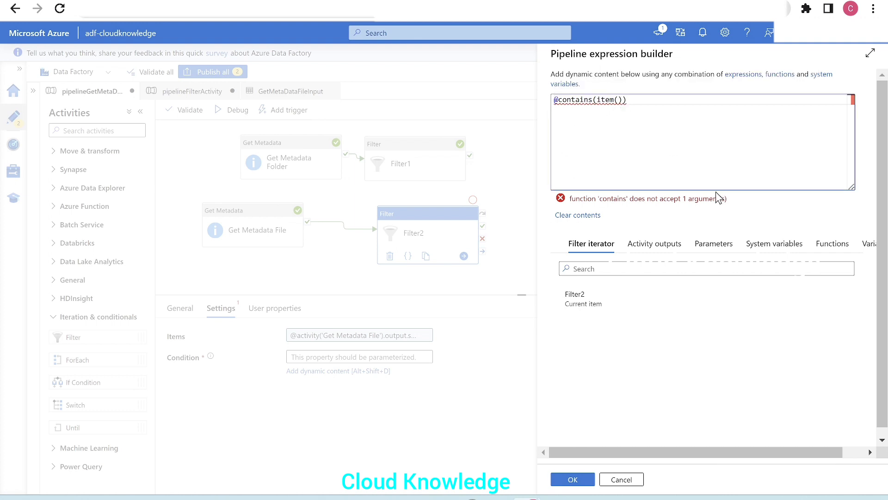
type(".")
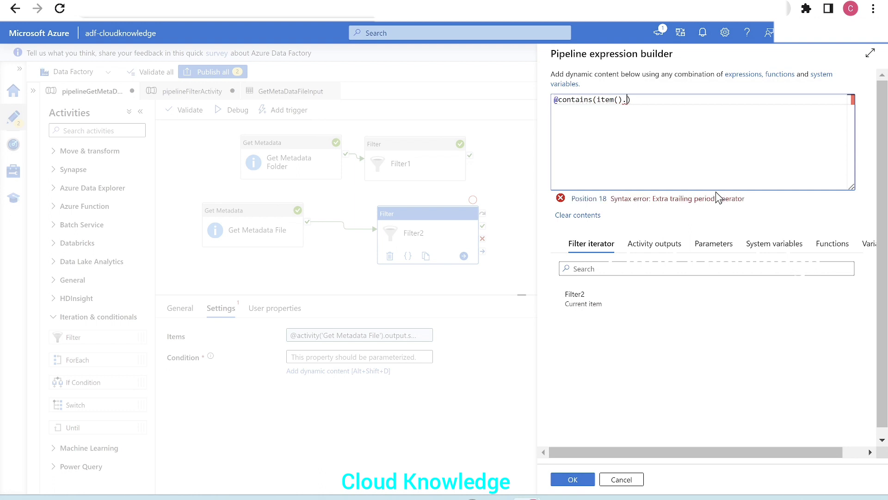
type("name")
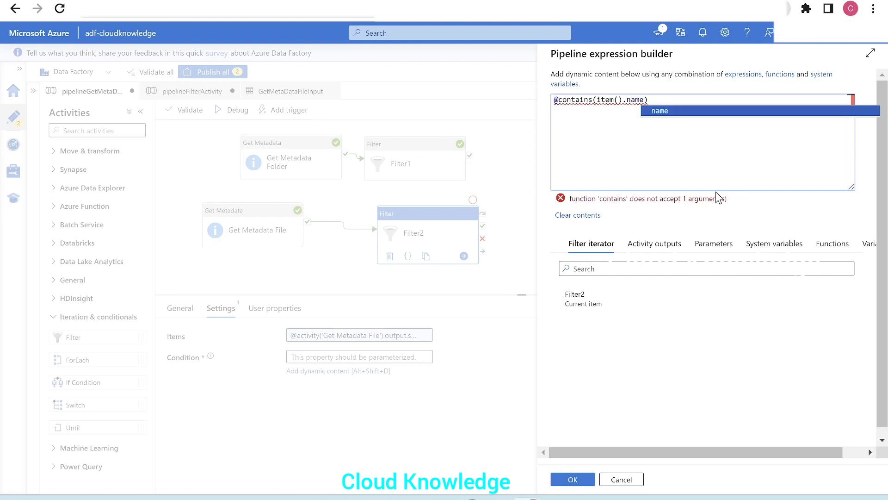
key("Return")
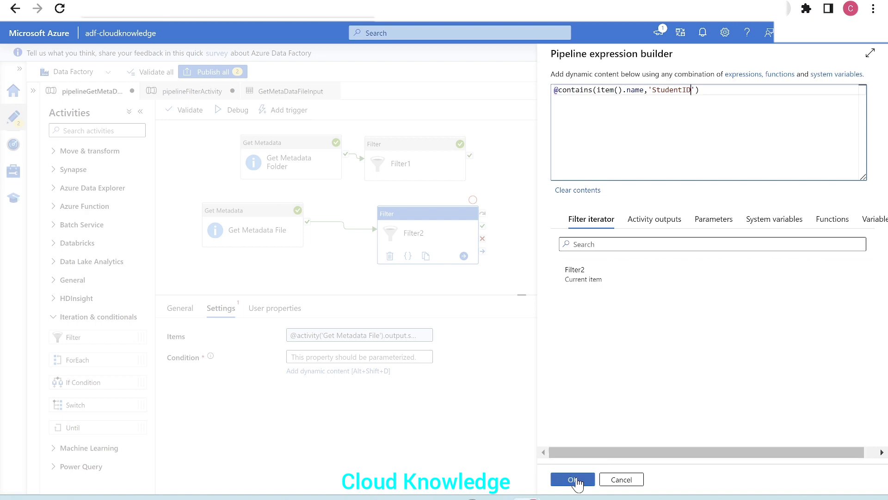
left_click(573, 479)
- Recheck the StudentID column's name property in the Get Metadata File run output and dismiss the output
left_click(306, 276)
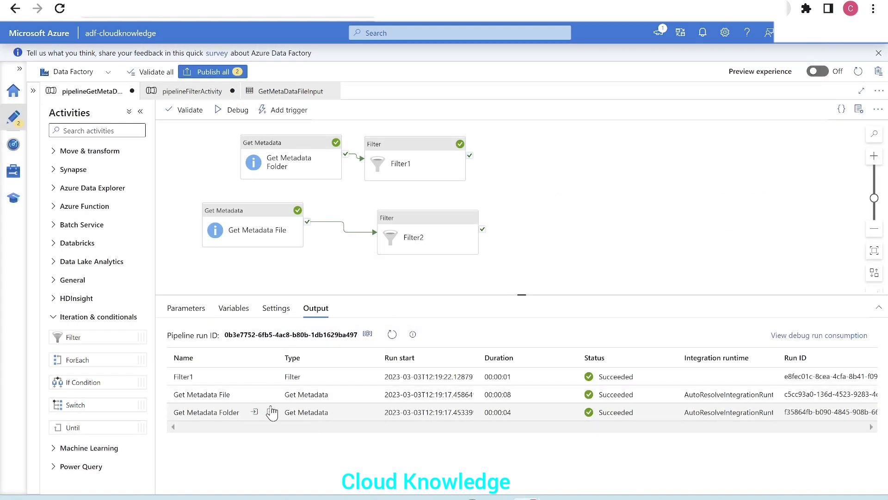
left_click(270, 396)
scroll(263, 317, "down", 5)
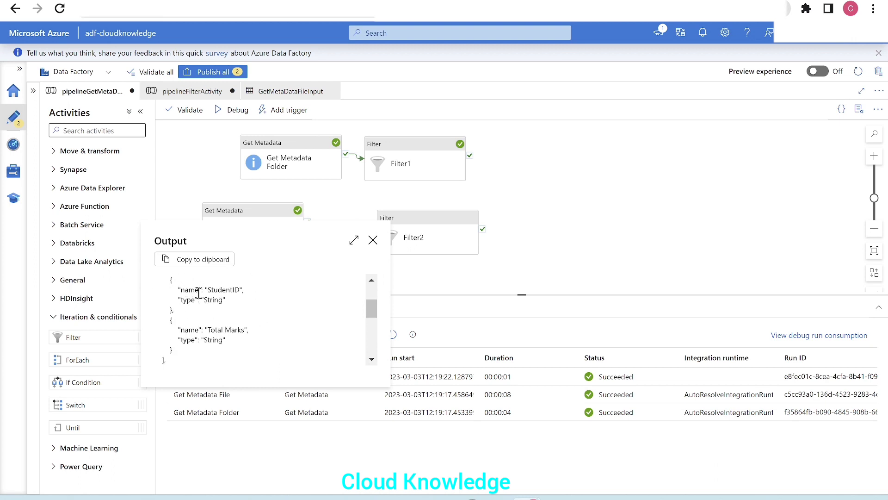
mouse_move(178, 289)
left_mouse_down()
mouse_move(266, 287)
mouse_move(181, 286)
left_mouse_up()
left_click(261, 301)
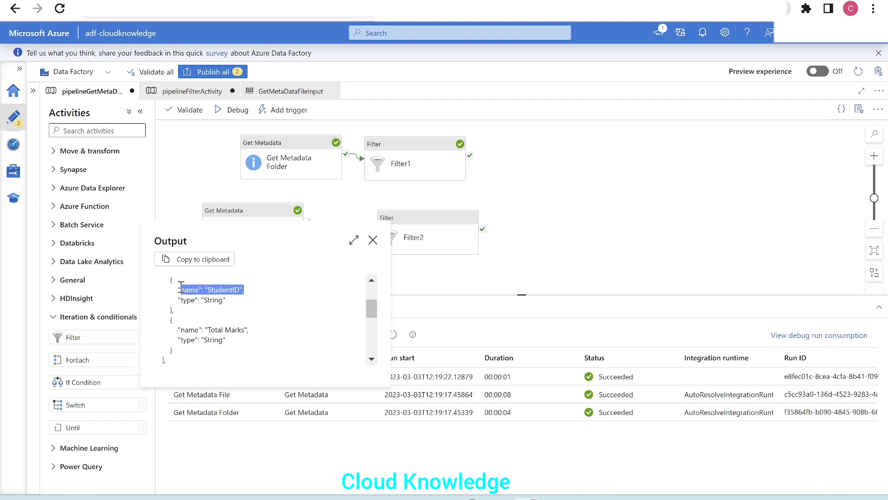
left_click(373, 239)
- Run the Get Metadata pipeline in debug with the configured Filter2 activity and bring up the run's activity list
left_click(413, 235)
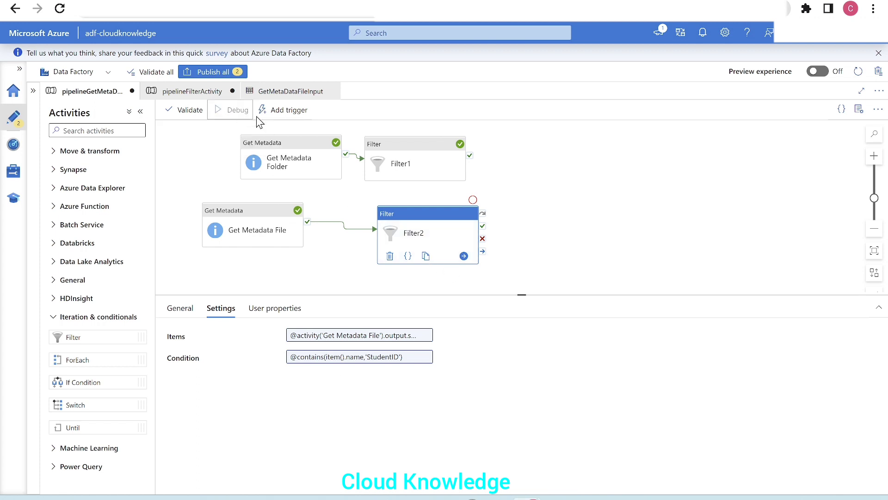
left_click(680, 227)
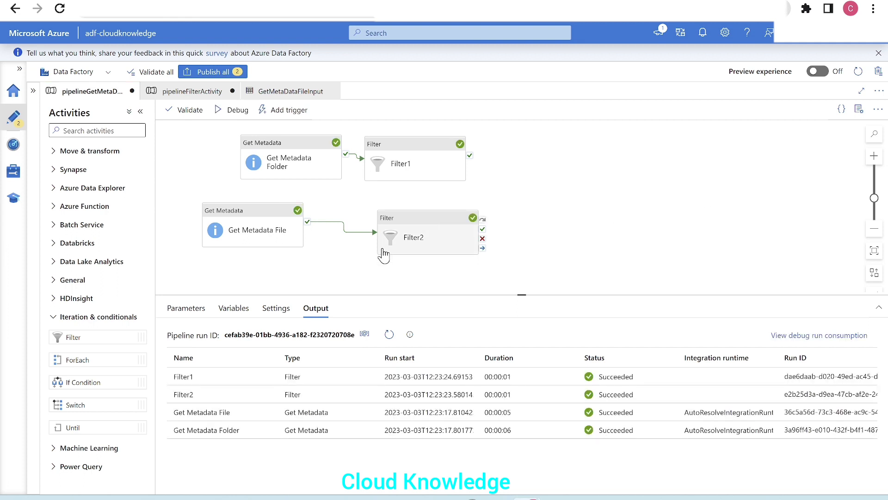
left_click(406, 243)
left_click(502, 255)
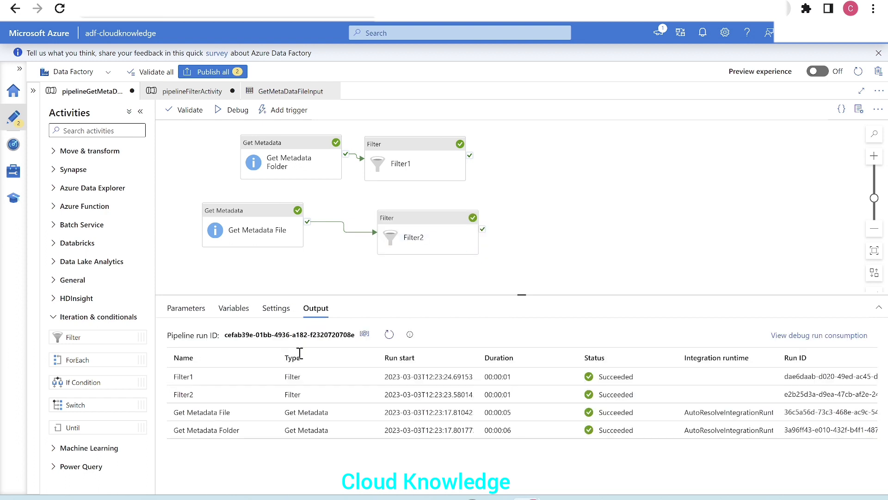
- Open the Filter2 run output at full size, examine the filtered item in its Value array, and close the output
left_click(272, 394)
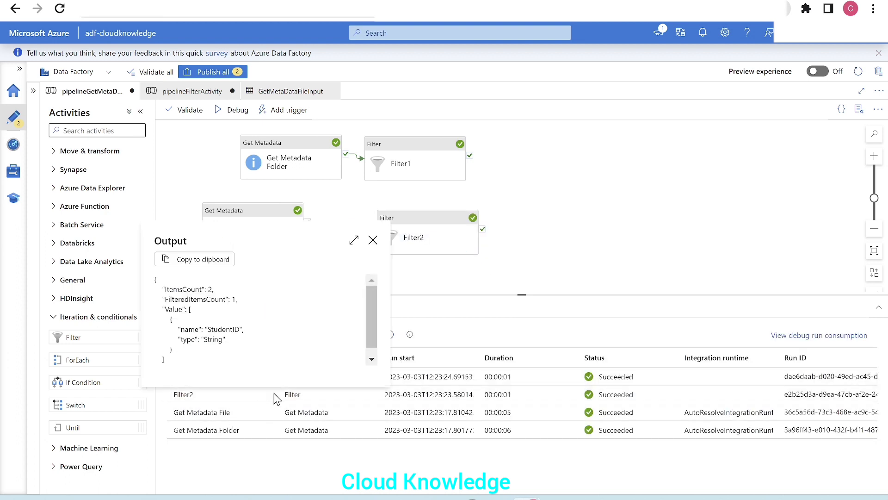
left_click(354, 241)
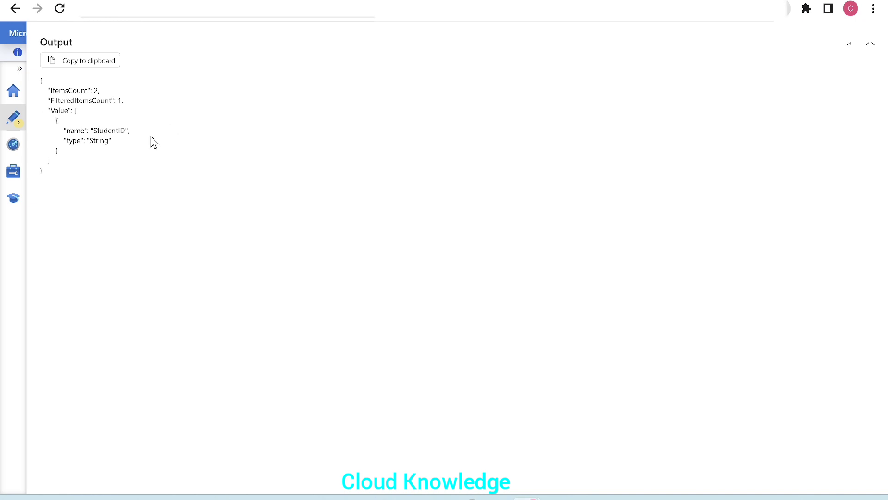
left_click_drag(144, 155, 54, 125)
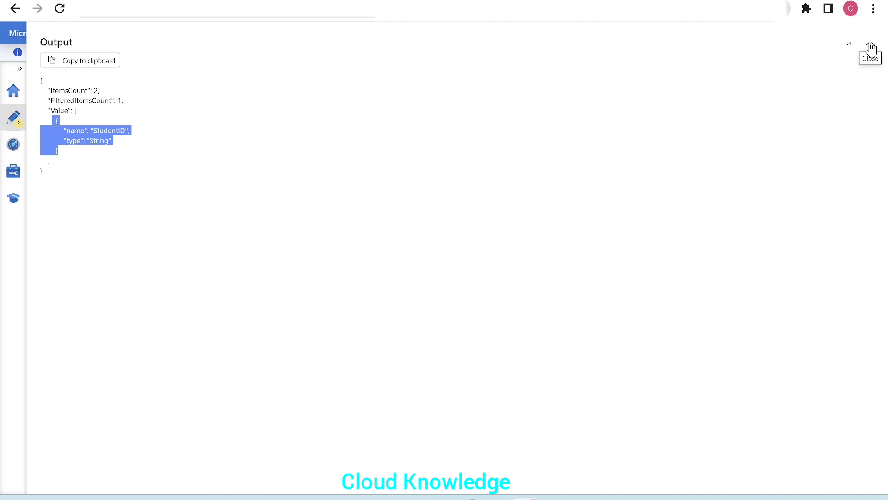
left_click(68, 171)
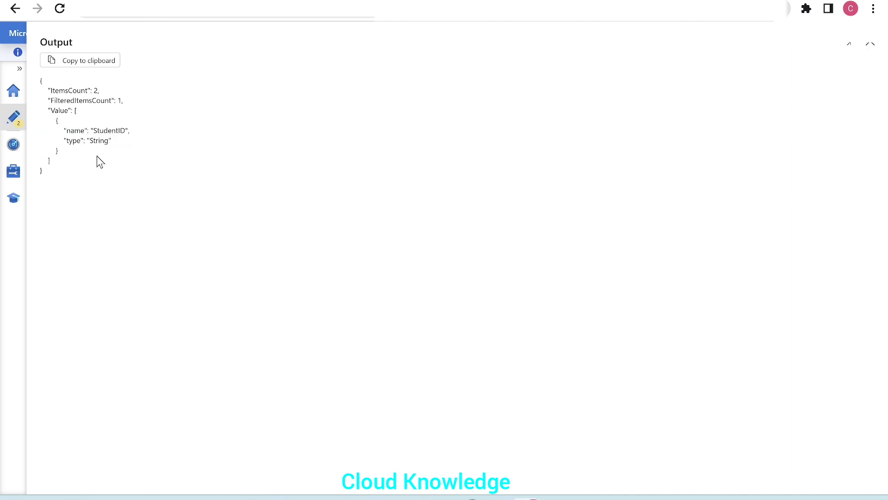
left_click_drag(114, 149, 52, 121)
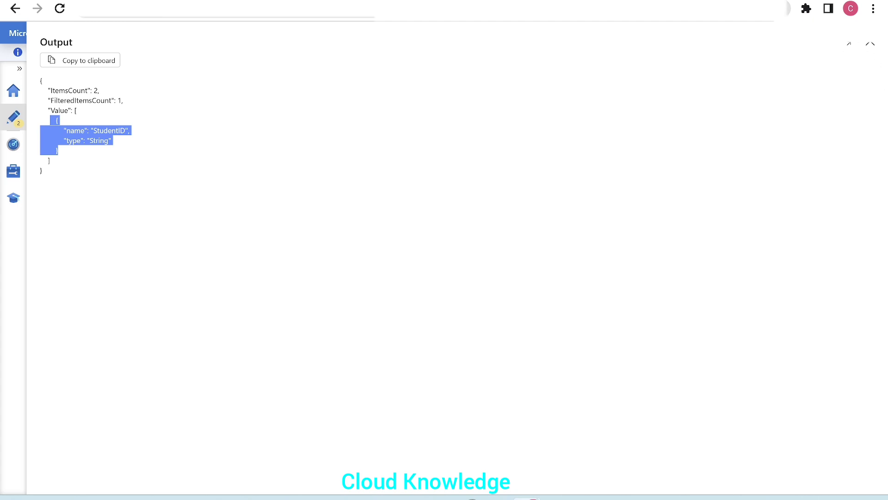
left_click(870, 44)
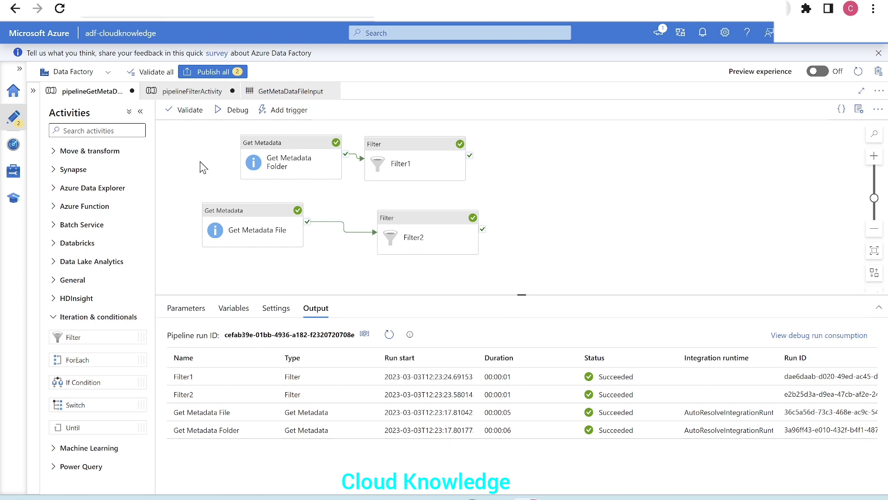
- Switch to pipelineFilterActivity and review its array variable and its Numbers array parameter
left_click(192, 91)
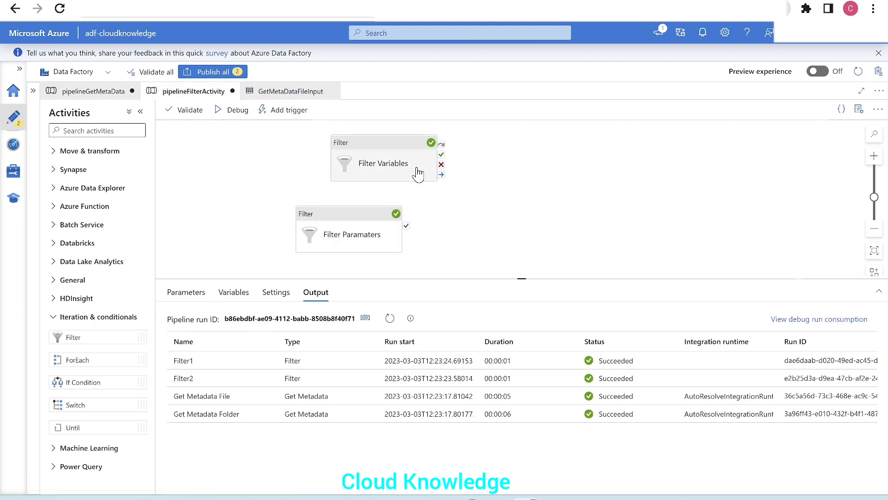
left_click(235, 298)
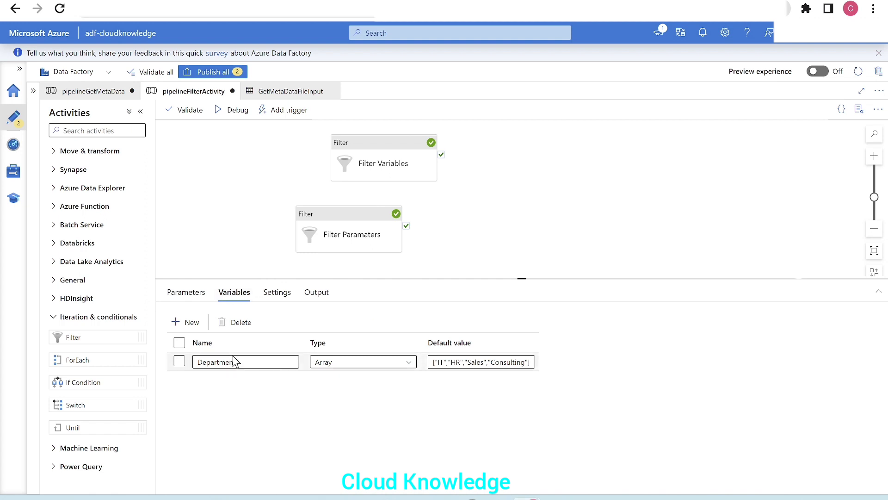
left_click(188, 293)
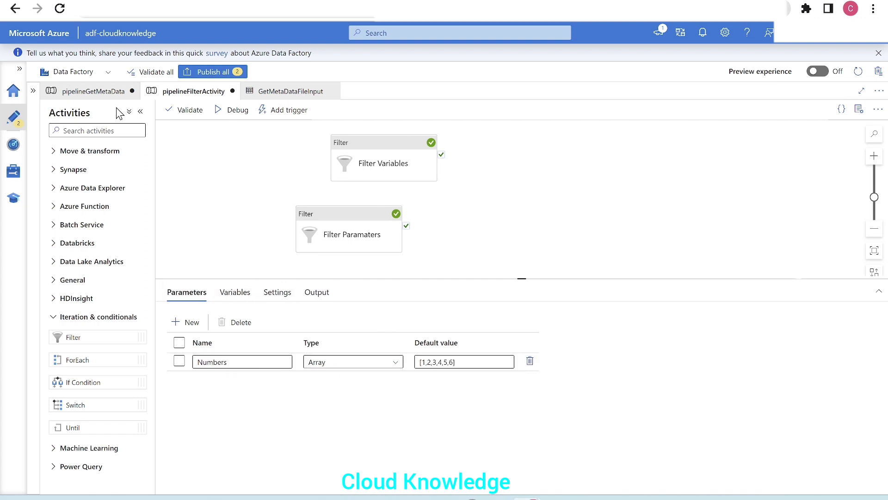
- Return to the Get Metadata pipeline and review the settings of both Get Metadata activities and their connected Filter activities
left_click(88, 92)
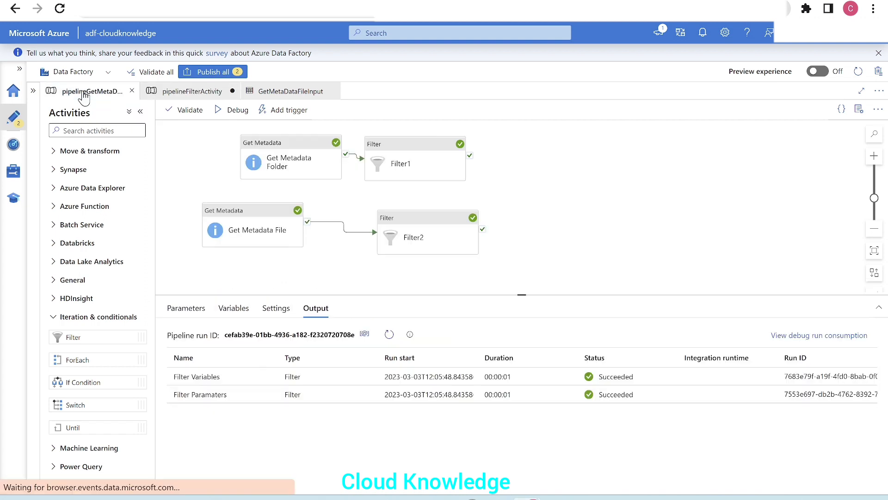
left_click(301, 167)
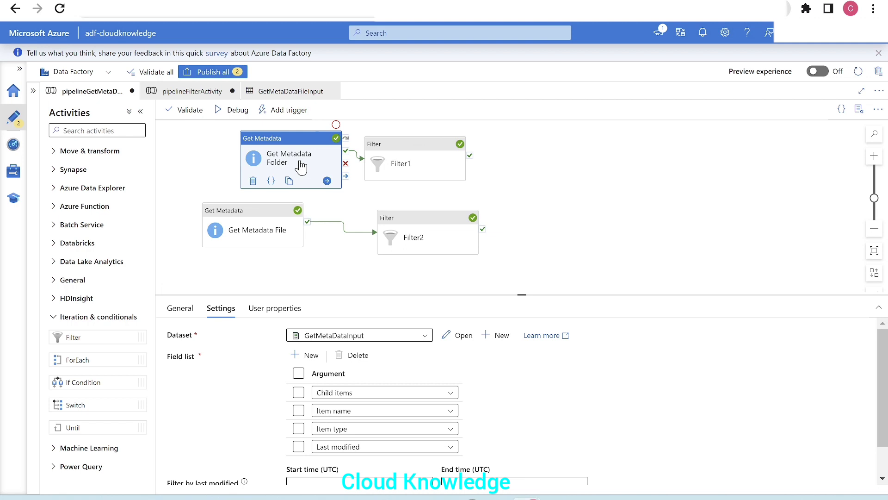
left_click(269, 233)
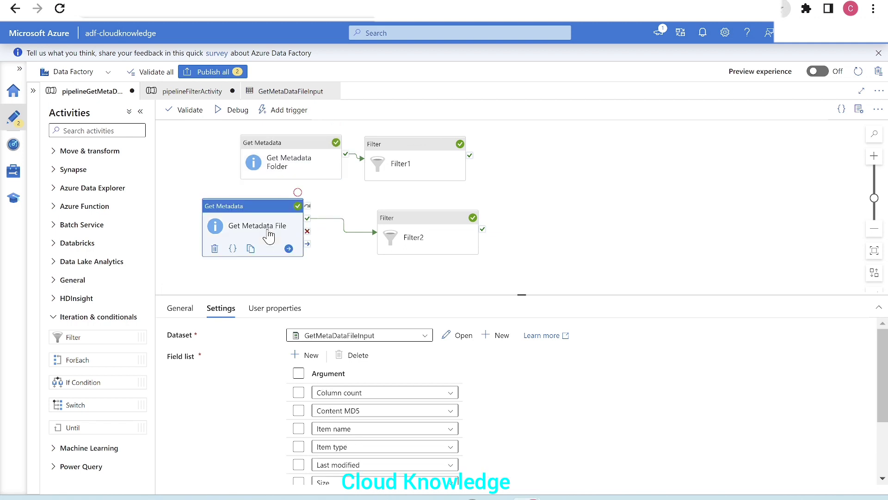
left_click(419, 173)
left_click(259, 175)
left_click(240, 225)
left_click(427, 243)
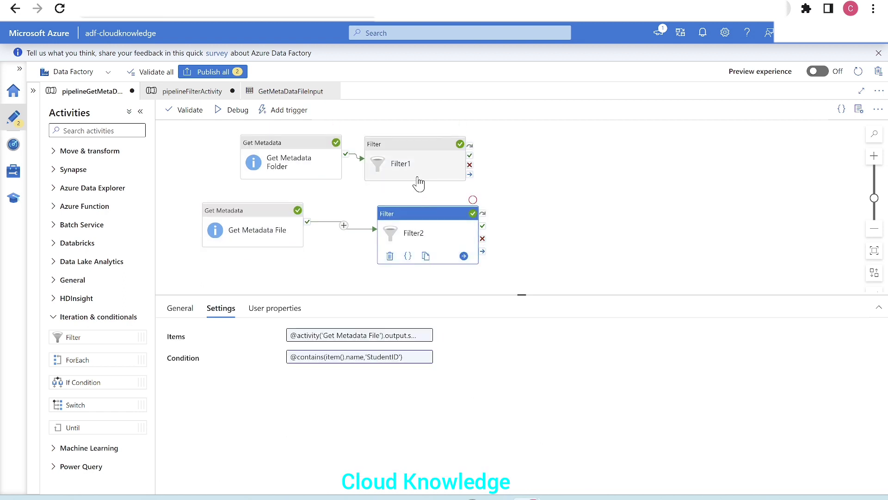
left_click(417, 182)
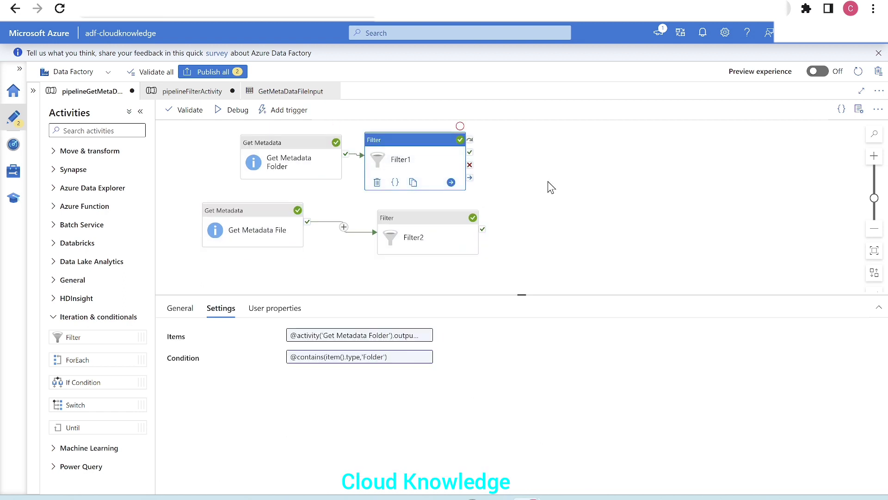